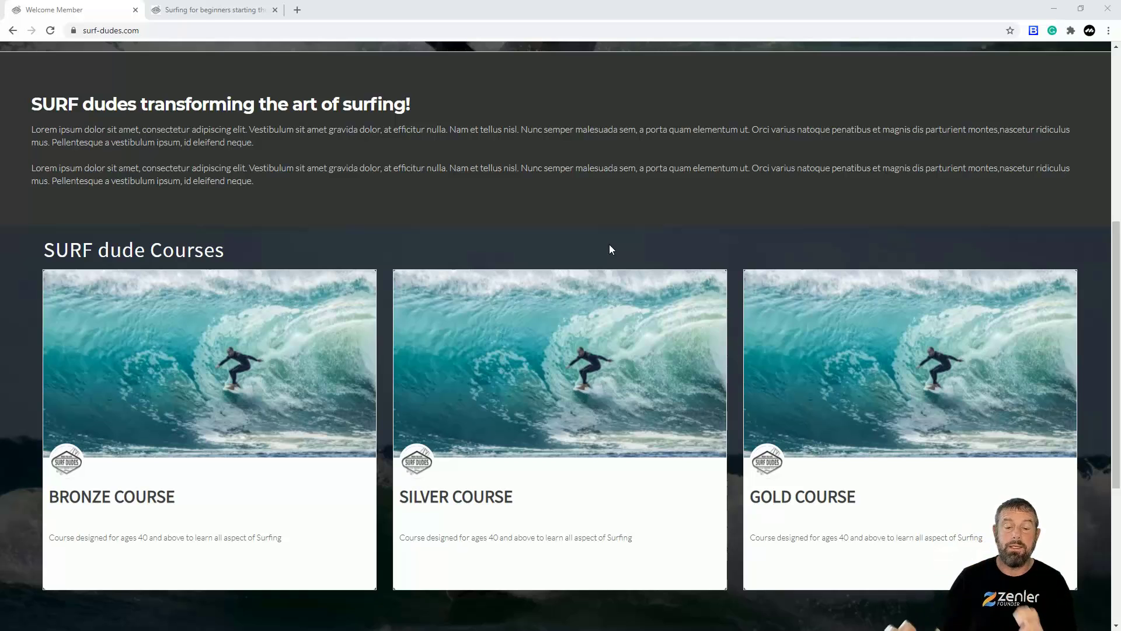
Compare the course cards on the public SURF dudes home page with the beginners course's settings in the admin area.
click(181, 11)
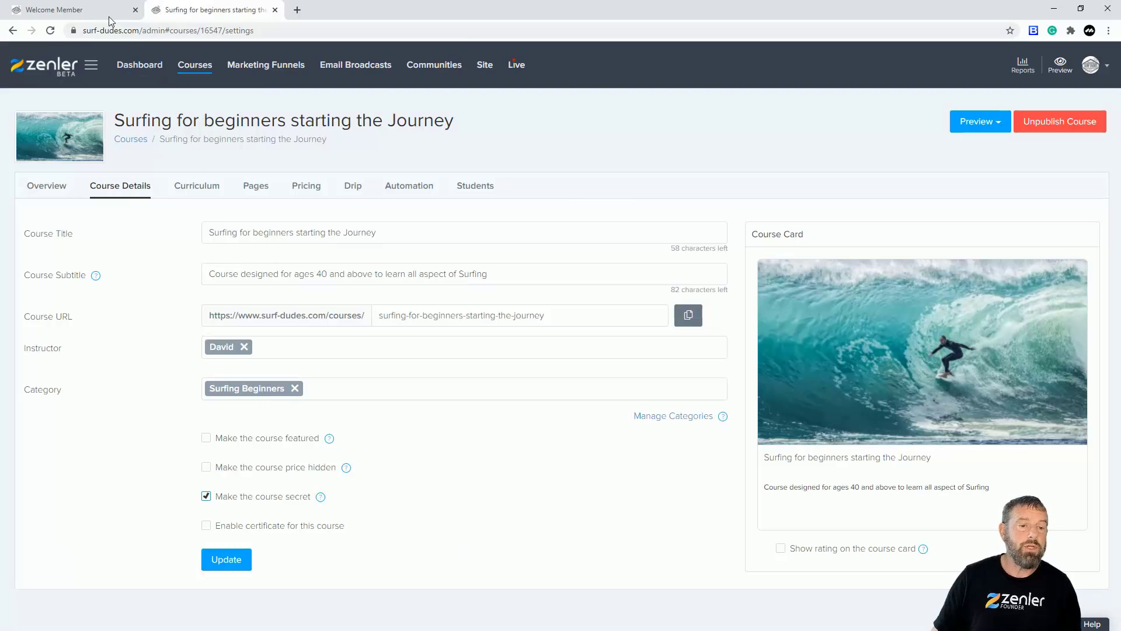
click(76, 10)
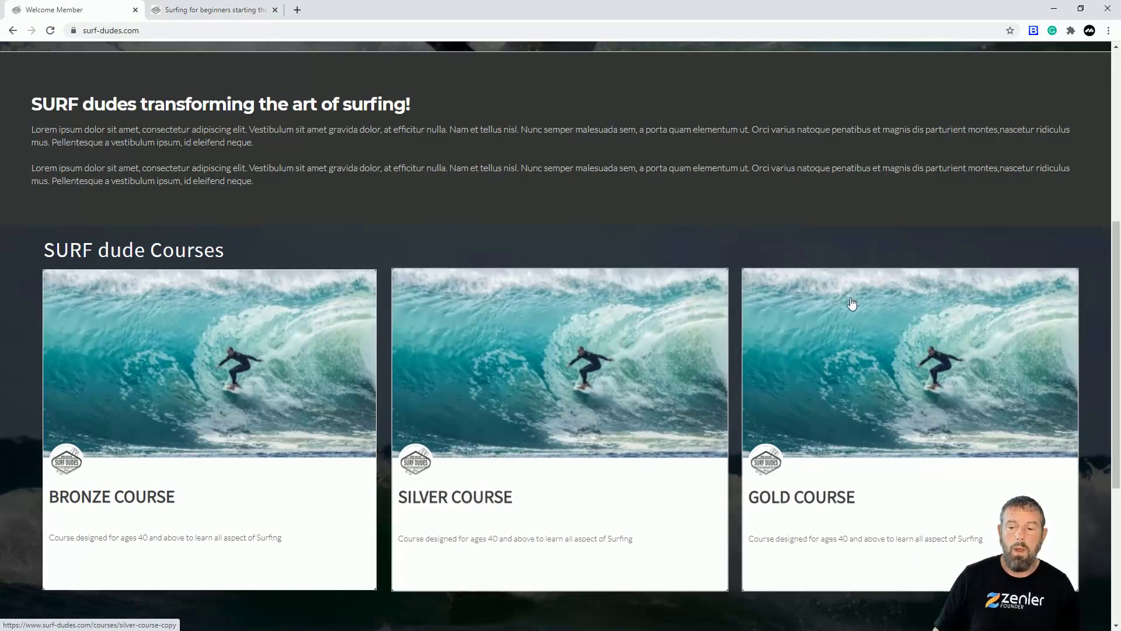
click(191, 10)
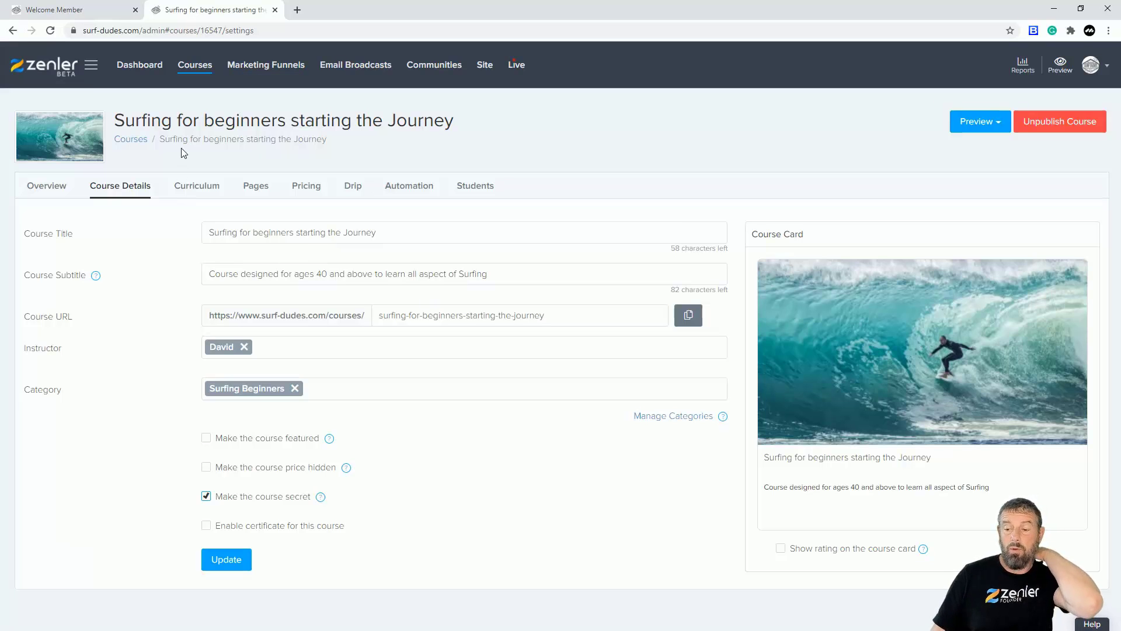
click(71, 9)
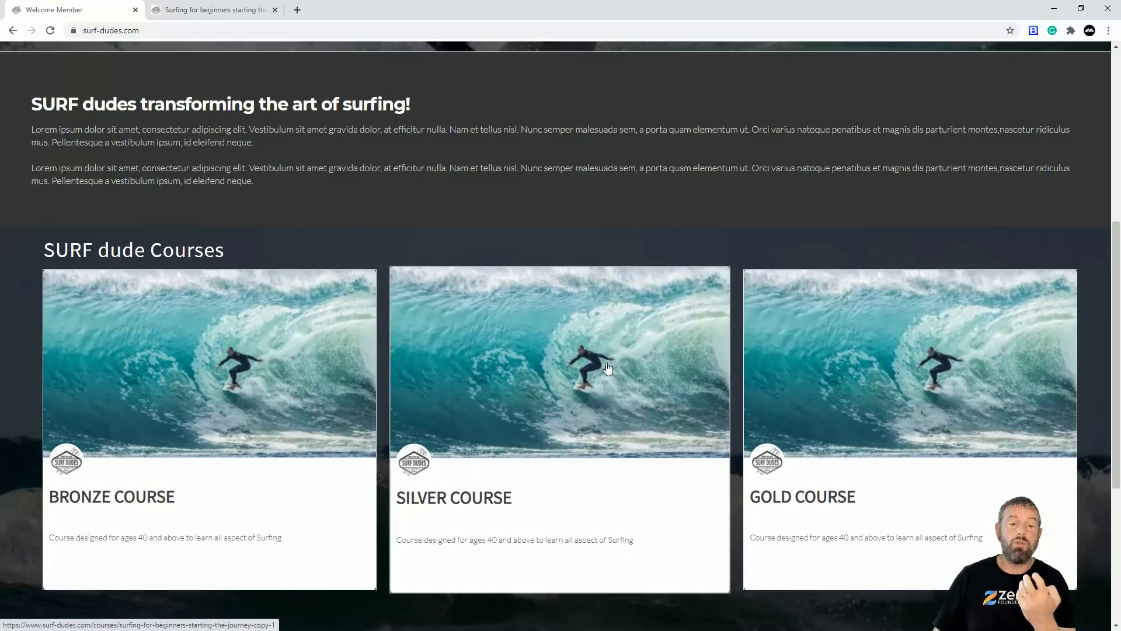
click(217, 11)
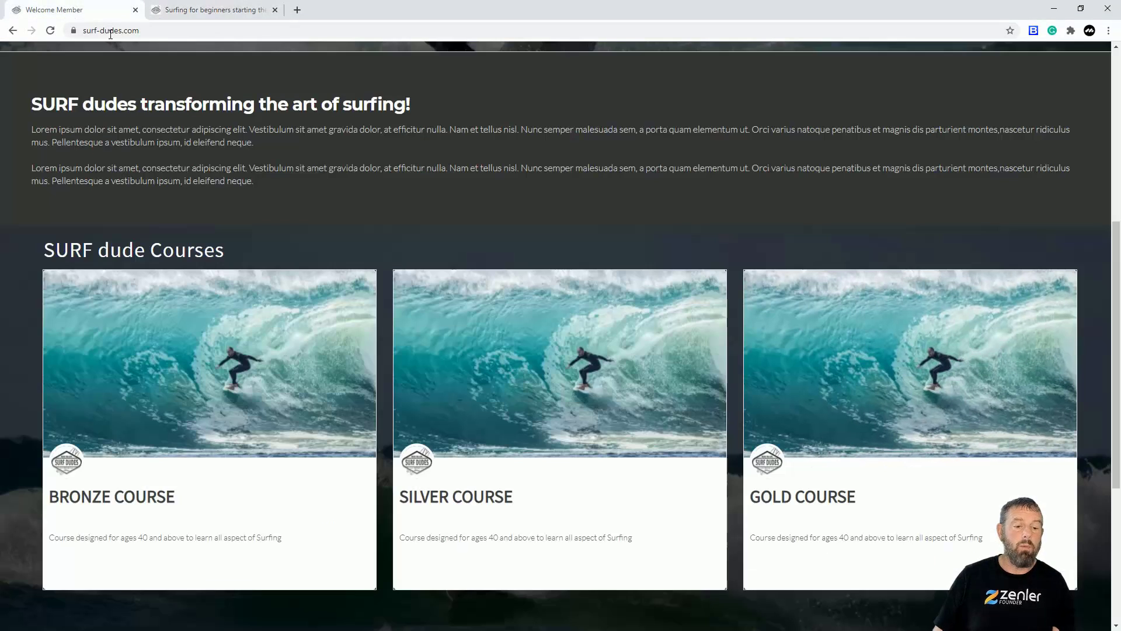
click(75, 10)
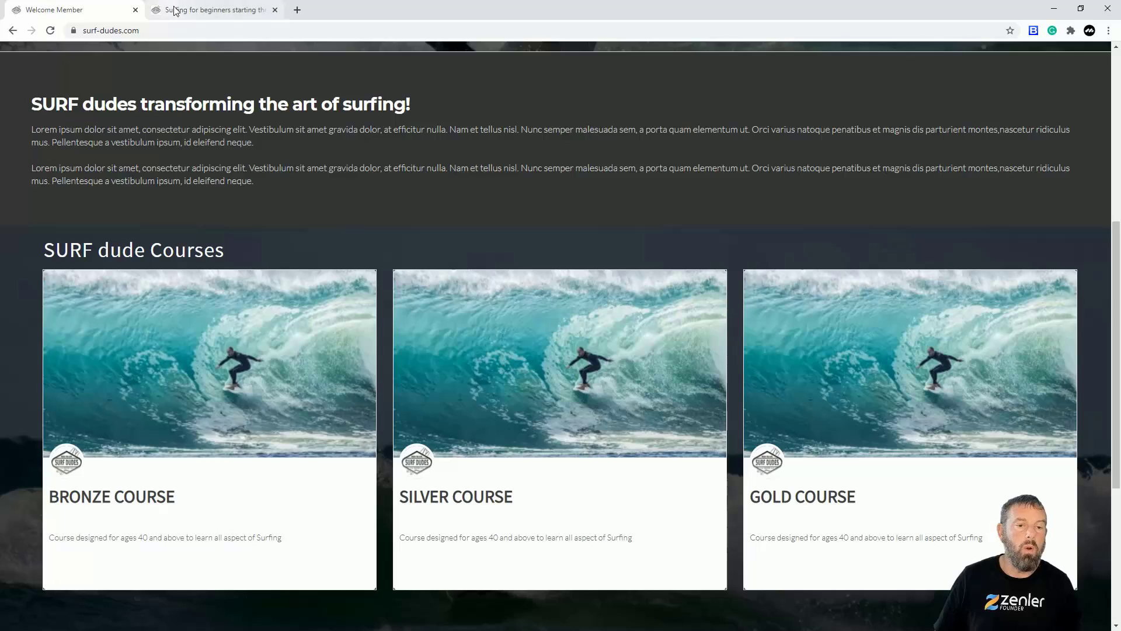
Make the Bronze Course secret in its course details and save the update.
click(210, 10)
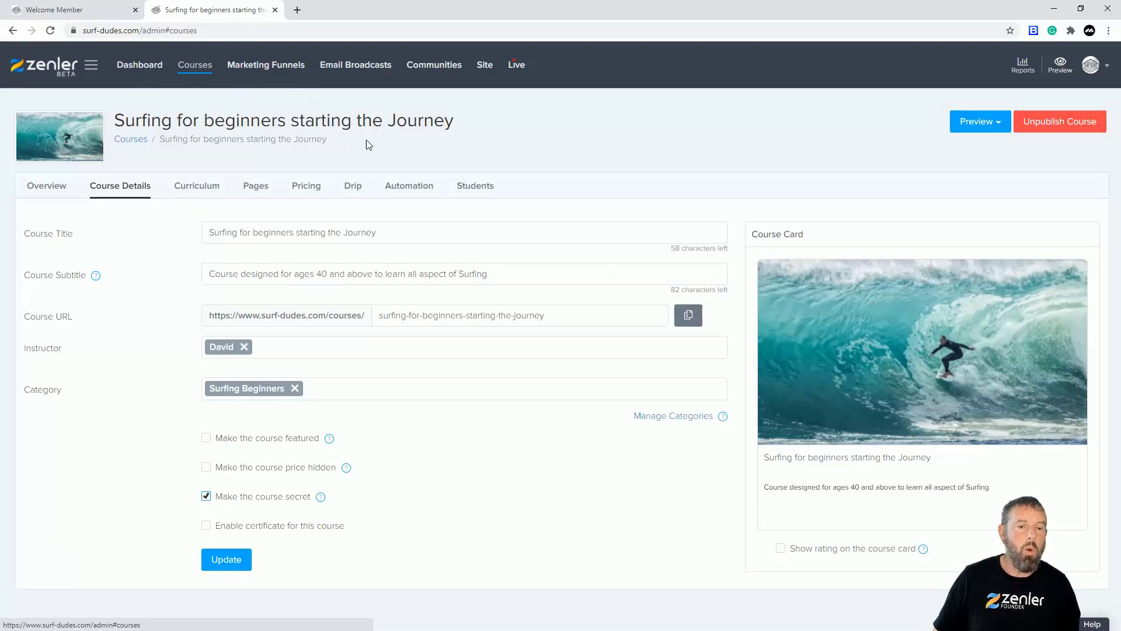
click(193, 68)
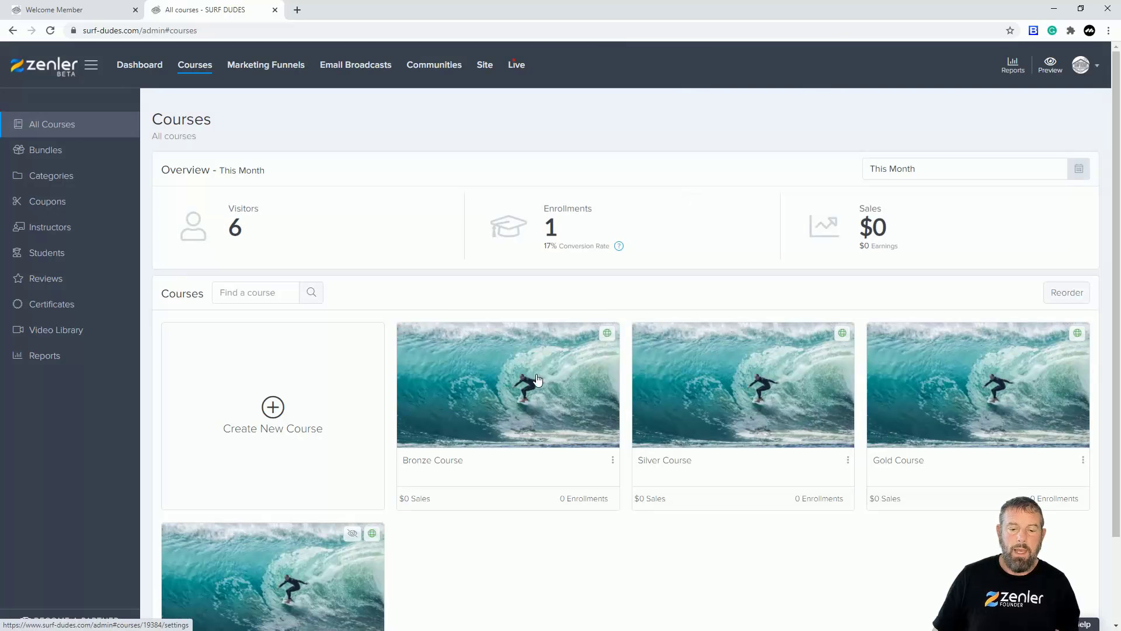
click(540, 375)
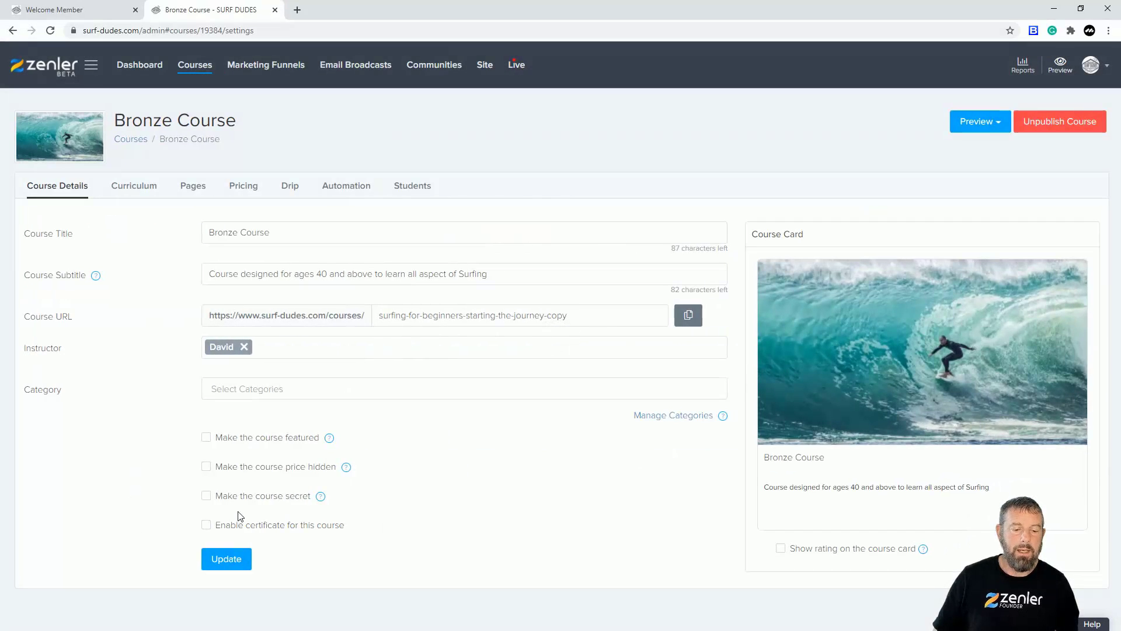
click(207, 495)
click(233, 562)
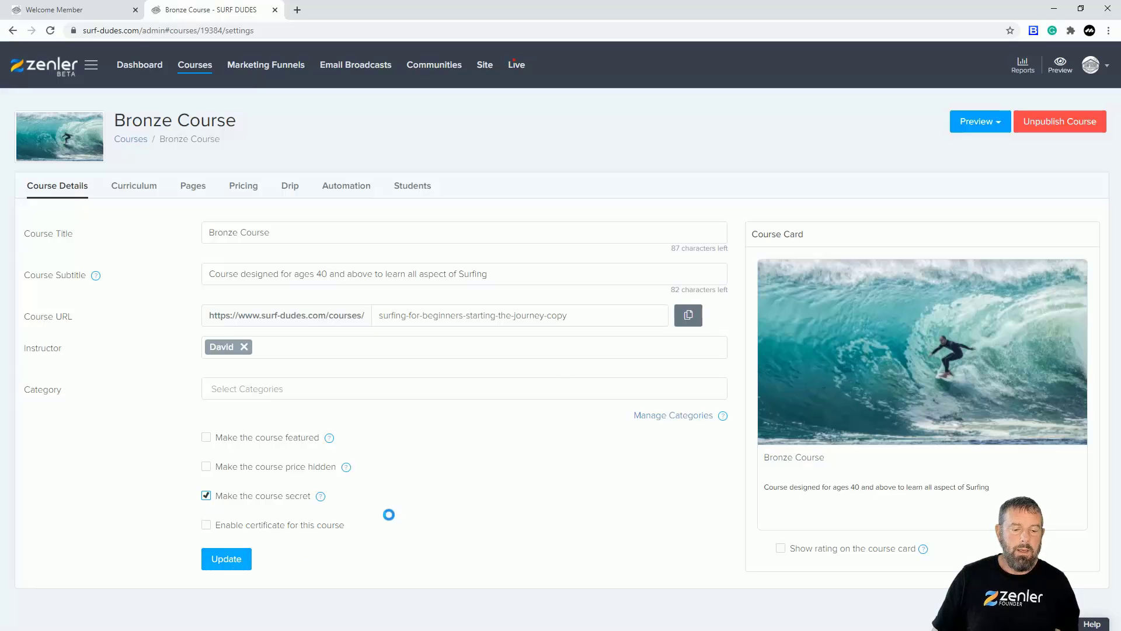
Make the Silver Course secret in its course details and save the update.
click(194, 65)
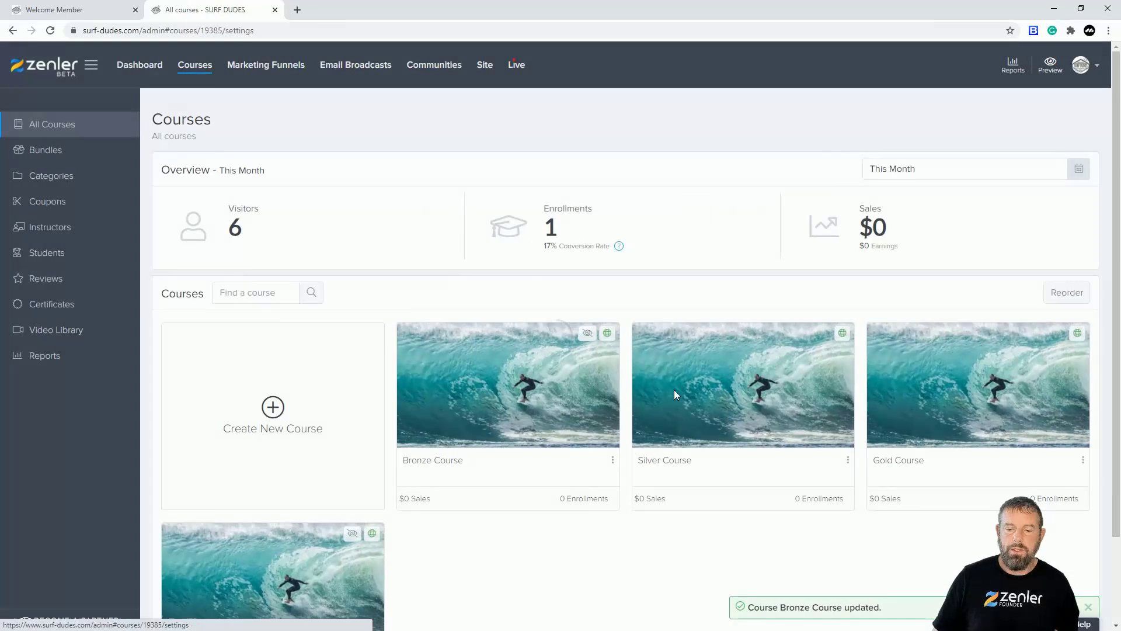
click(661, 395)
click(207, 496)
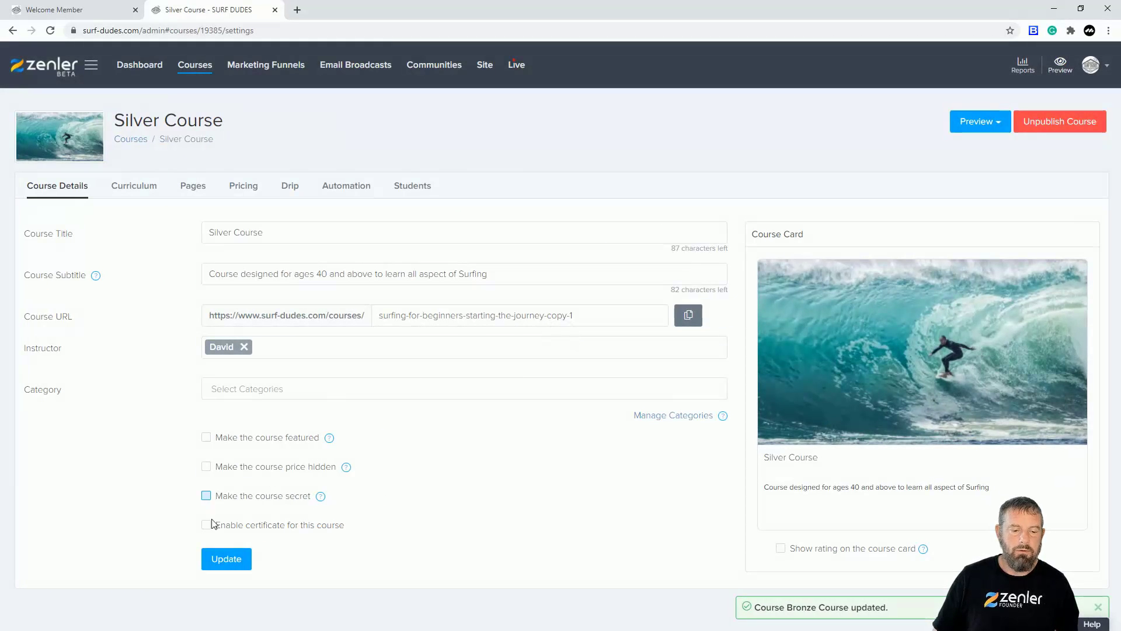
click(227, 558)
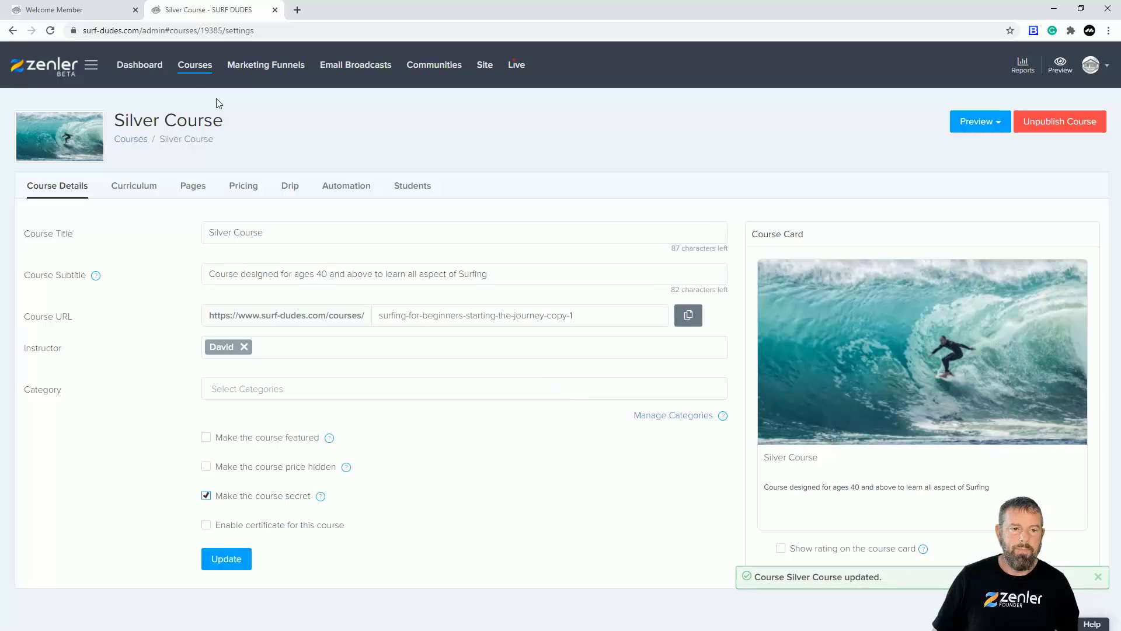
Make the Gold Course secret in its course details and save the update.
click(194, 64)
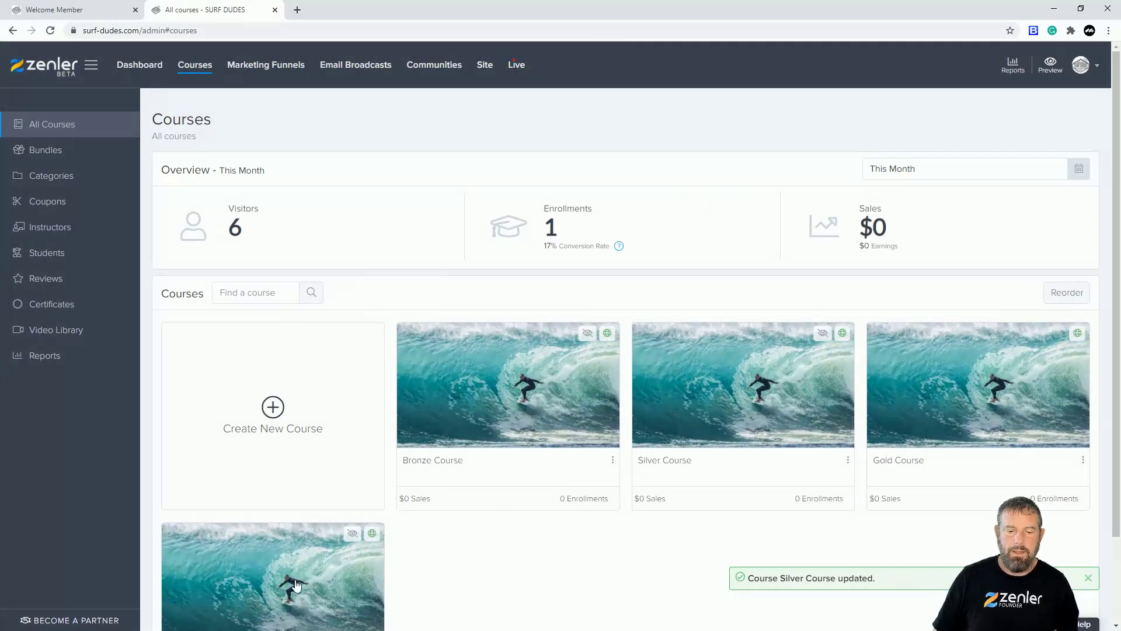
click(945, 381)
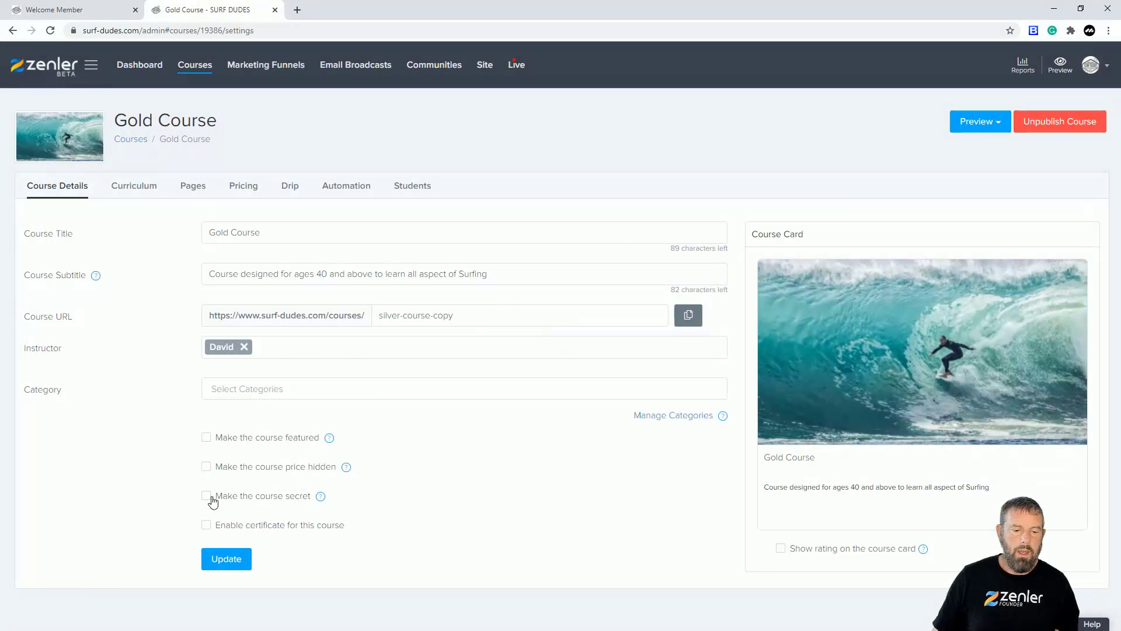
click(212, 499)
click(227, 560)
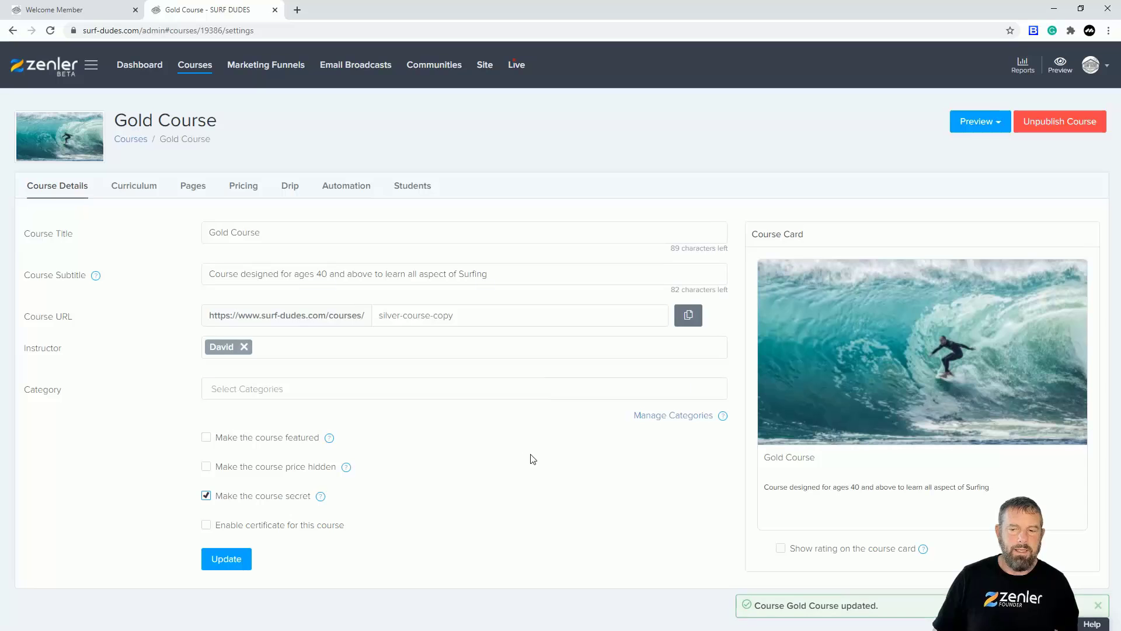
Check the full course list in the admin area and the SURF dude Courses section on the public home page.
click(205, 68)
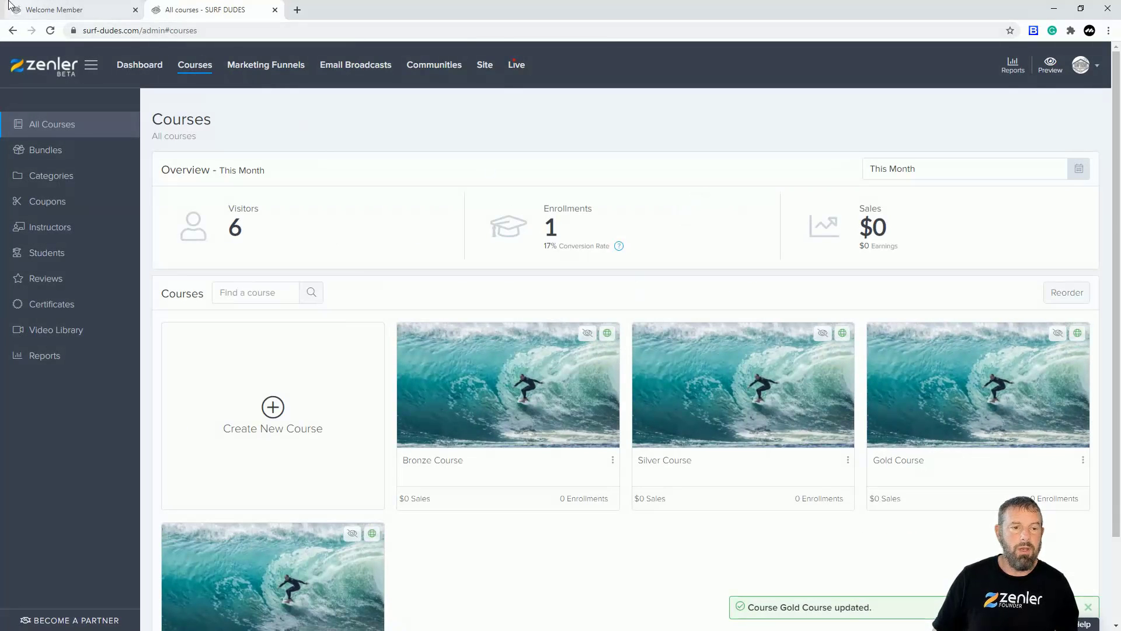
click(57, 11)
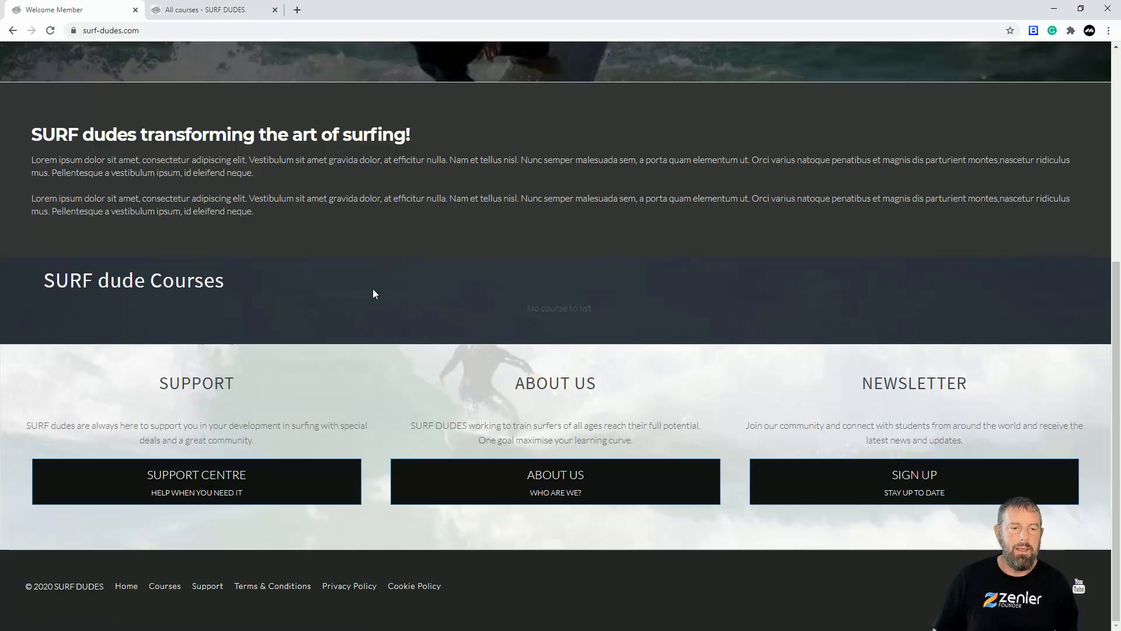
click(210, 10)
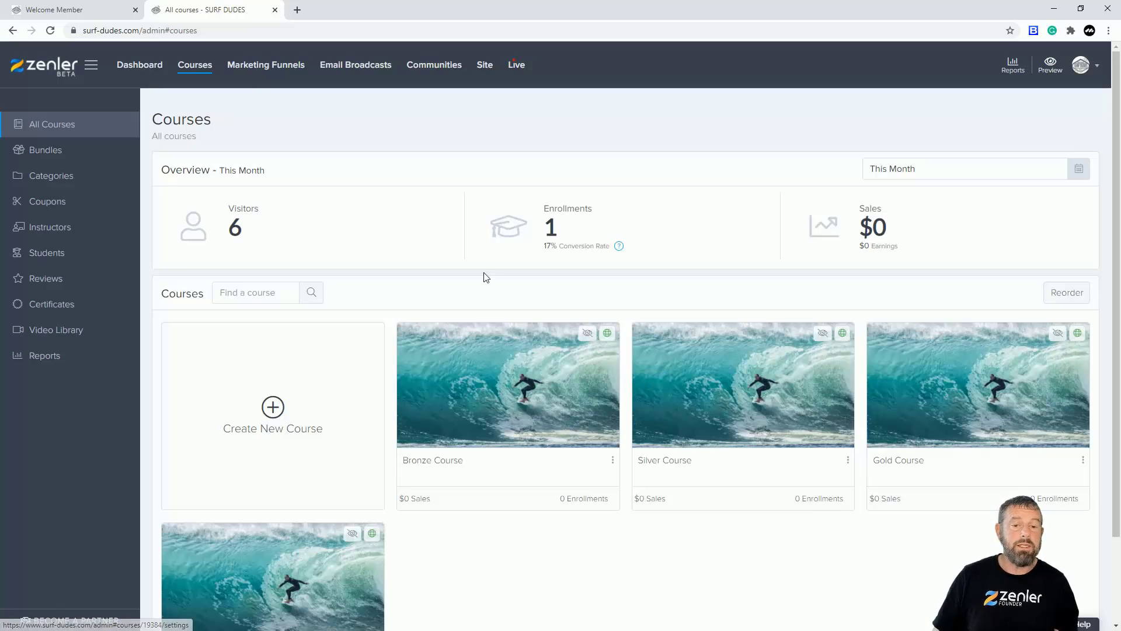
Start a new course bundle and name it "Membership Plans".
click(41, 156)
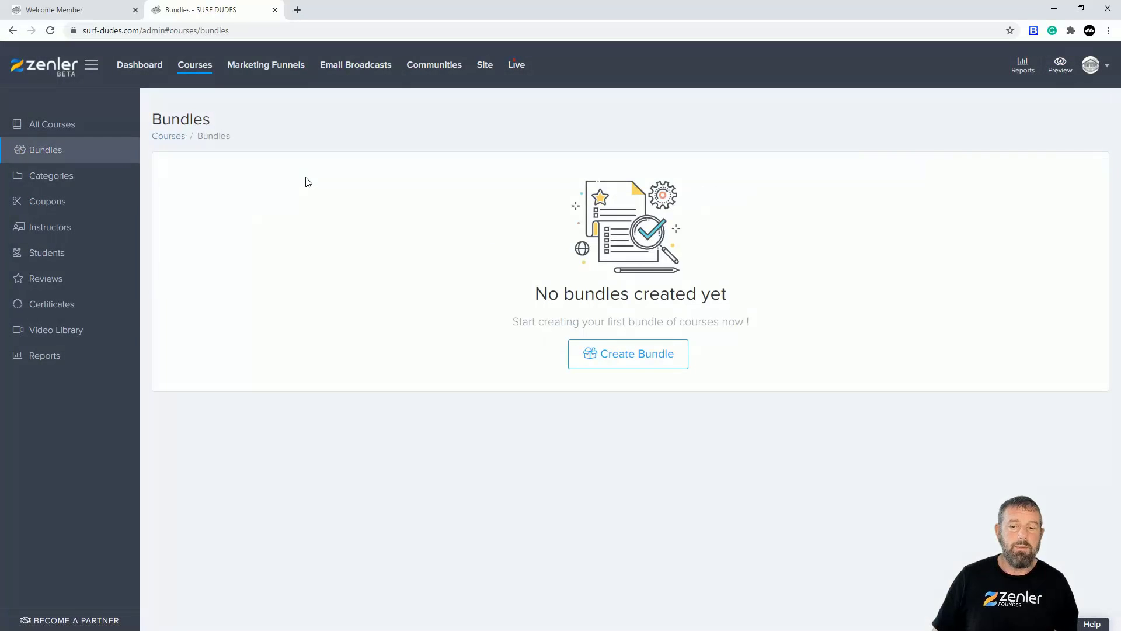
click(622, 359)
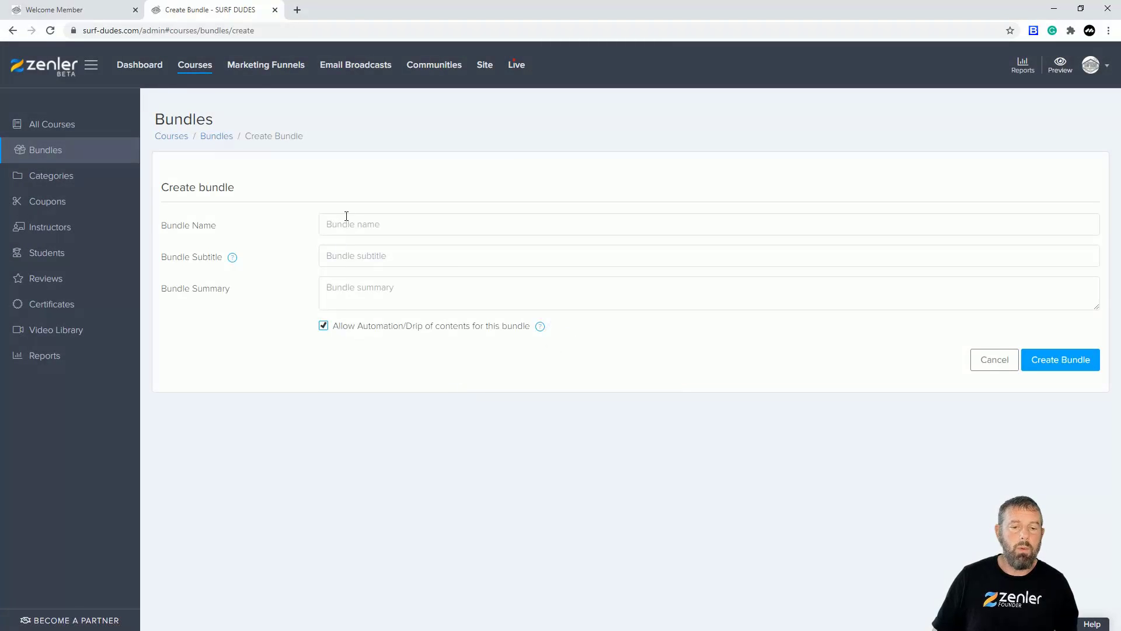
click(346, 224)
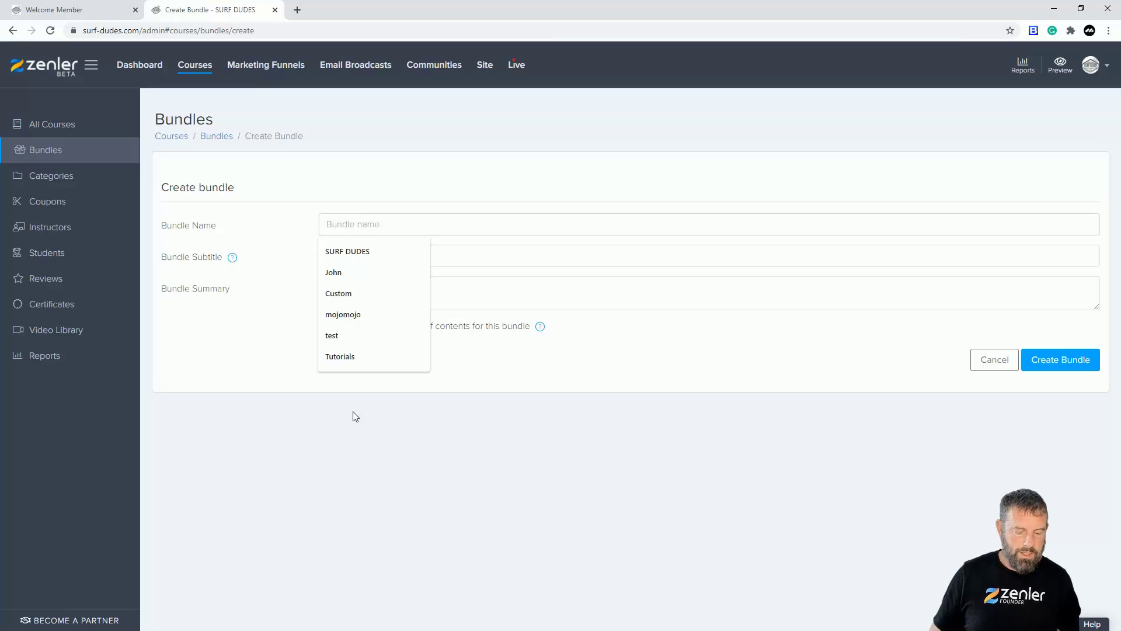
text(Member)
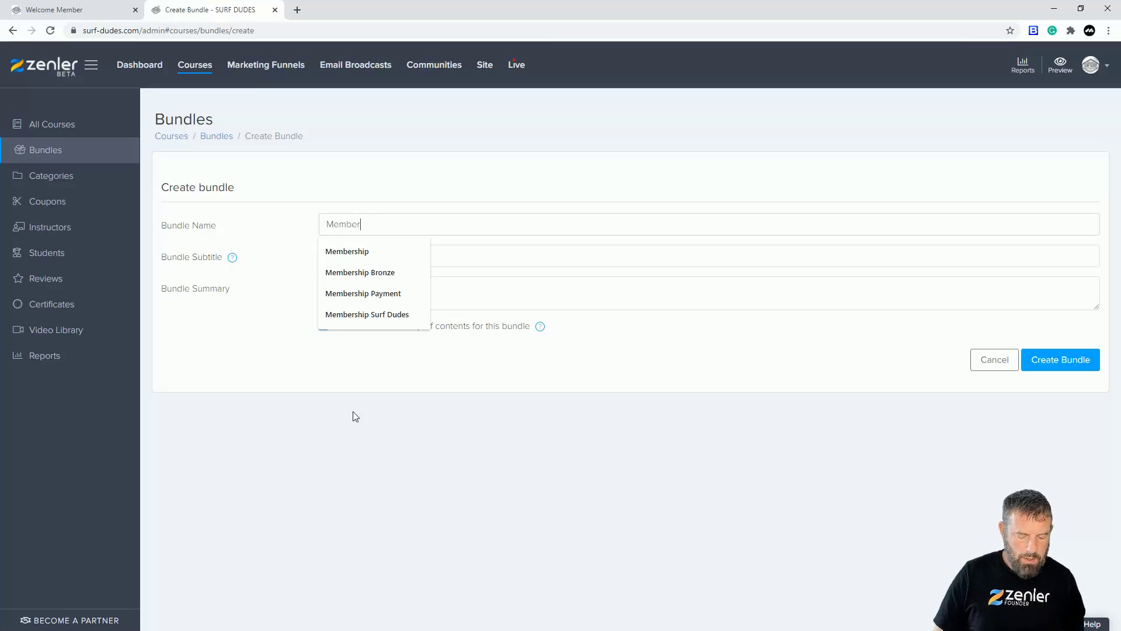
key(BackSpace)
text(ship)
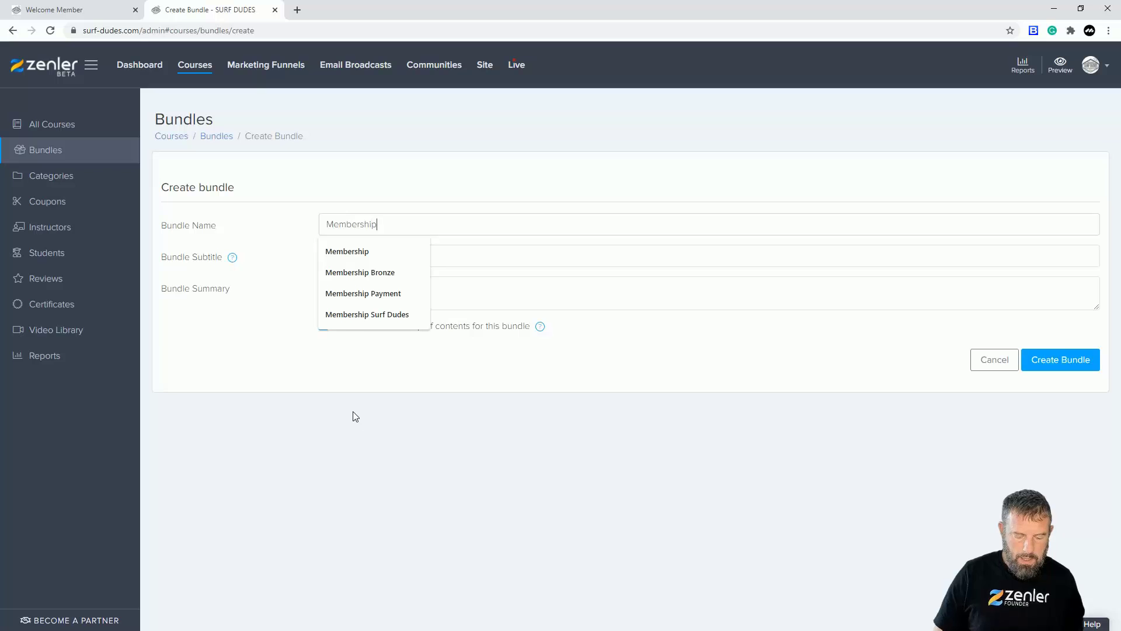
text( Plans)
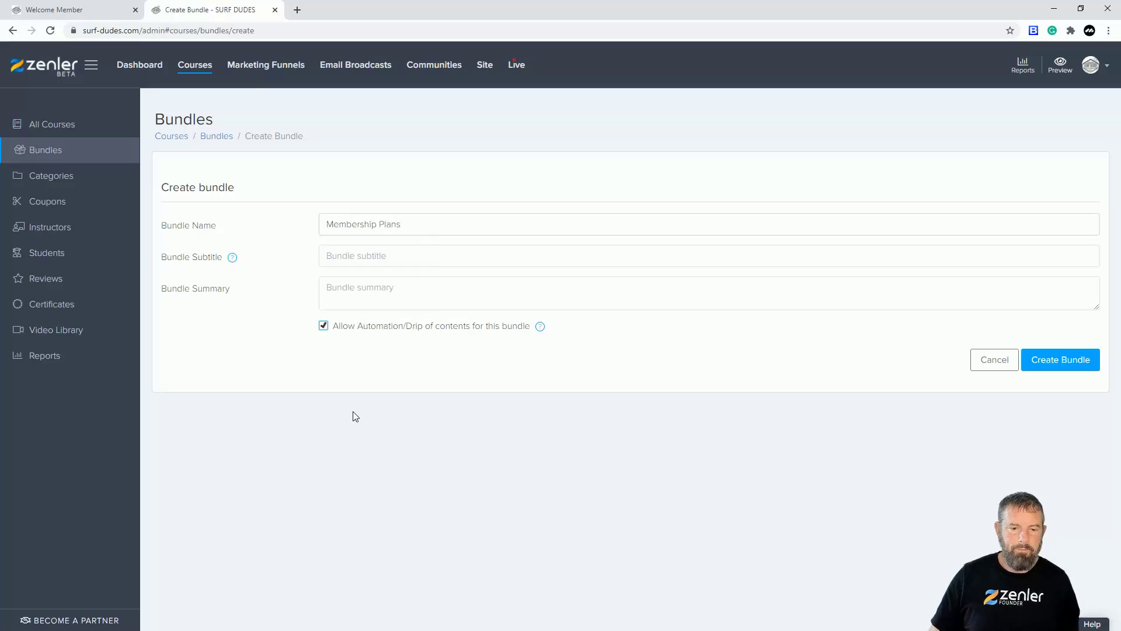
Create the bundle with the subtitle "Choose your course" and Automation/Drip of contents disallowed.
click(360, 257)
text(Choose your course)
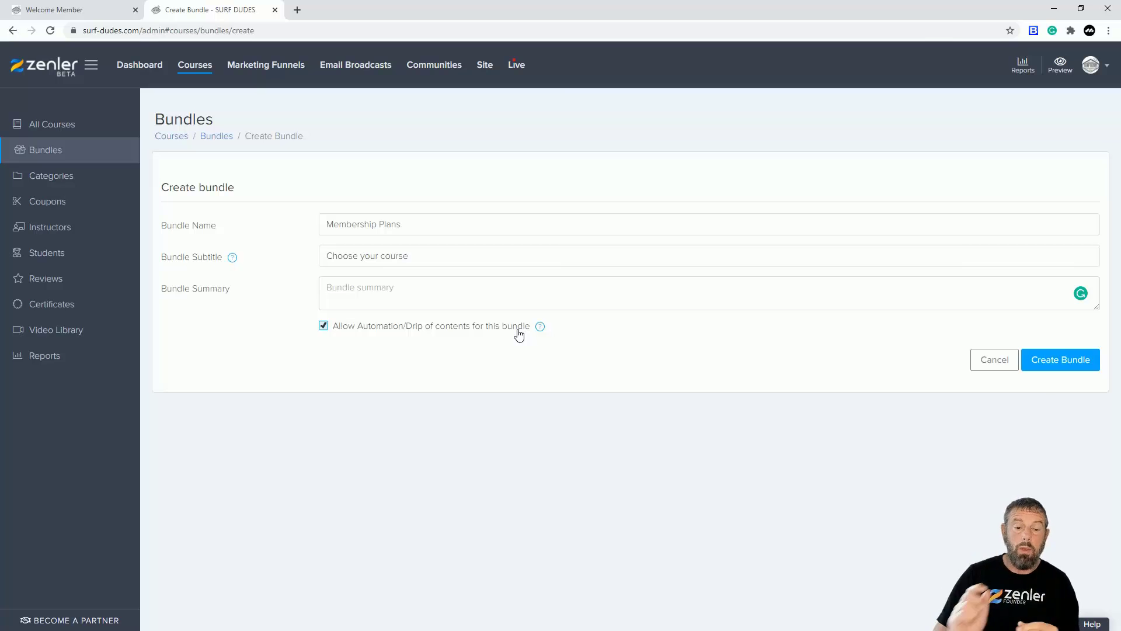
click(324, 325)
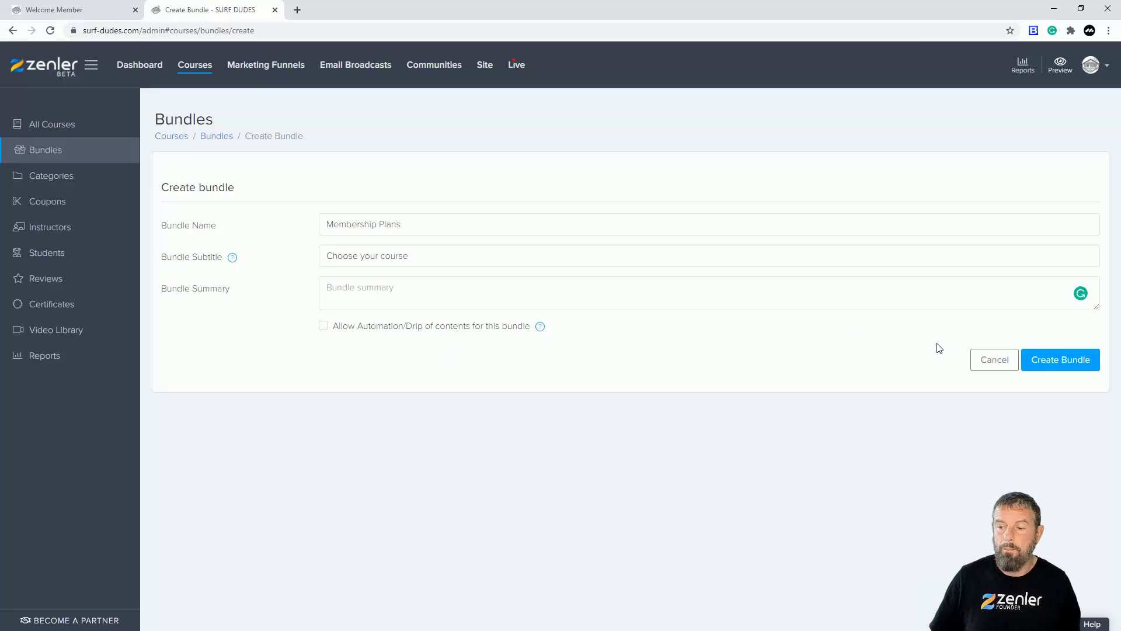
click(1042, 361)
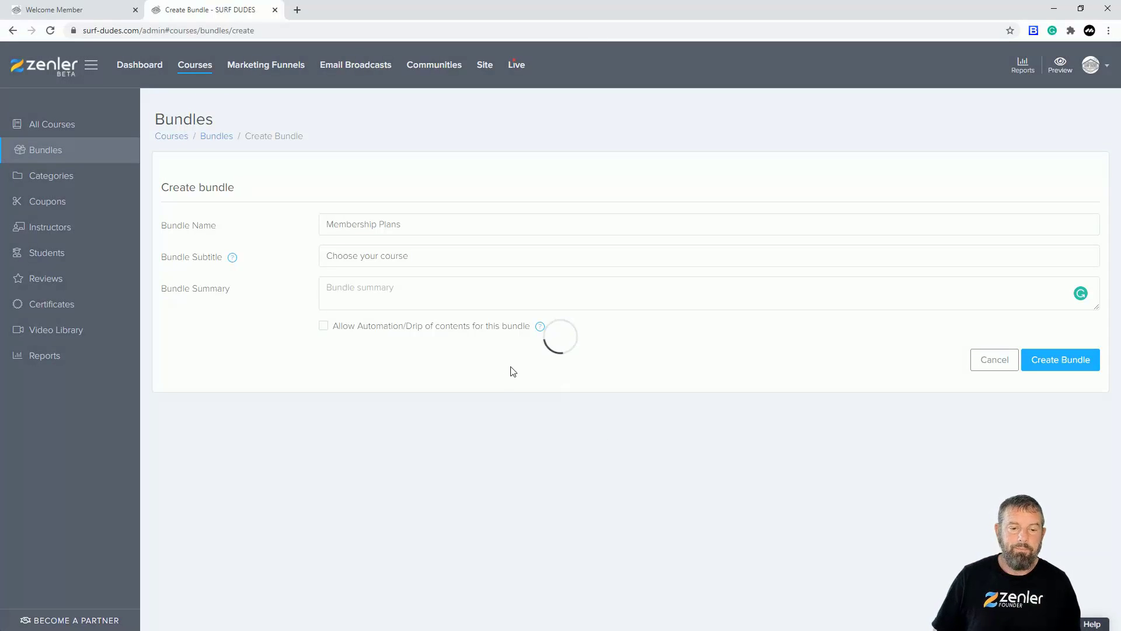
Review the Membership Plans bundle's details, contents and funnel pages from sales page to course access page.
click(43, 186)
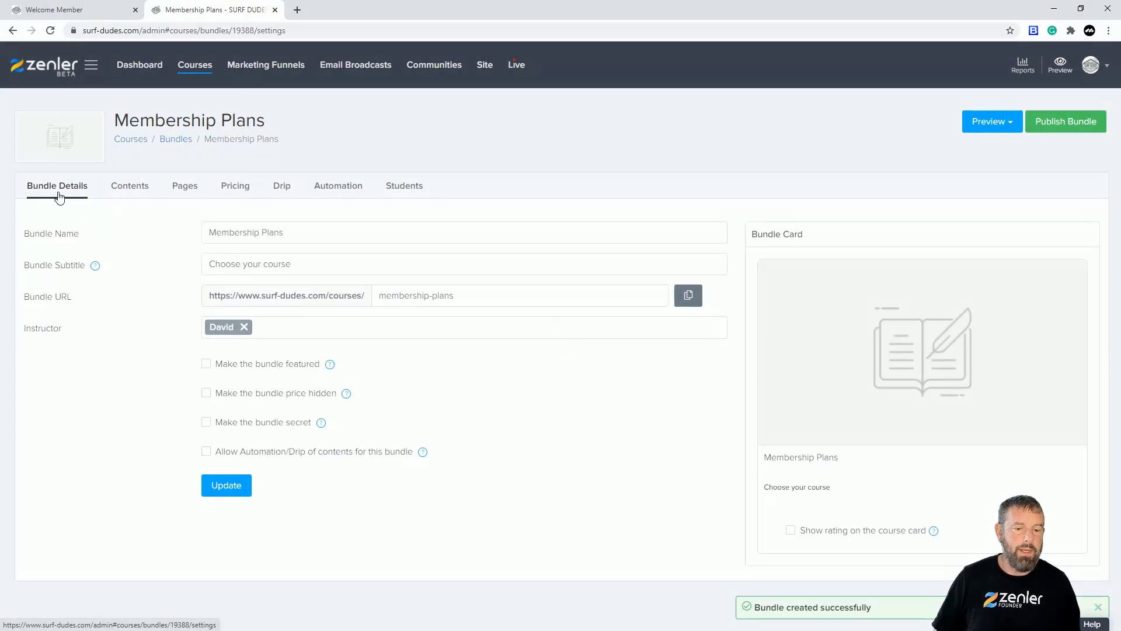
click(134, 191)
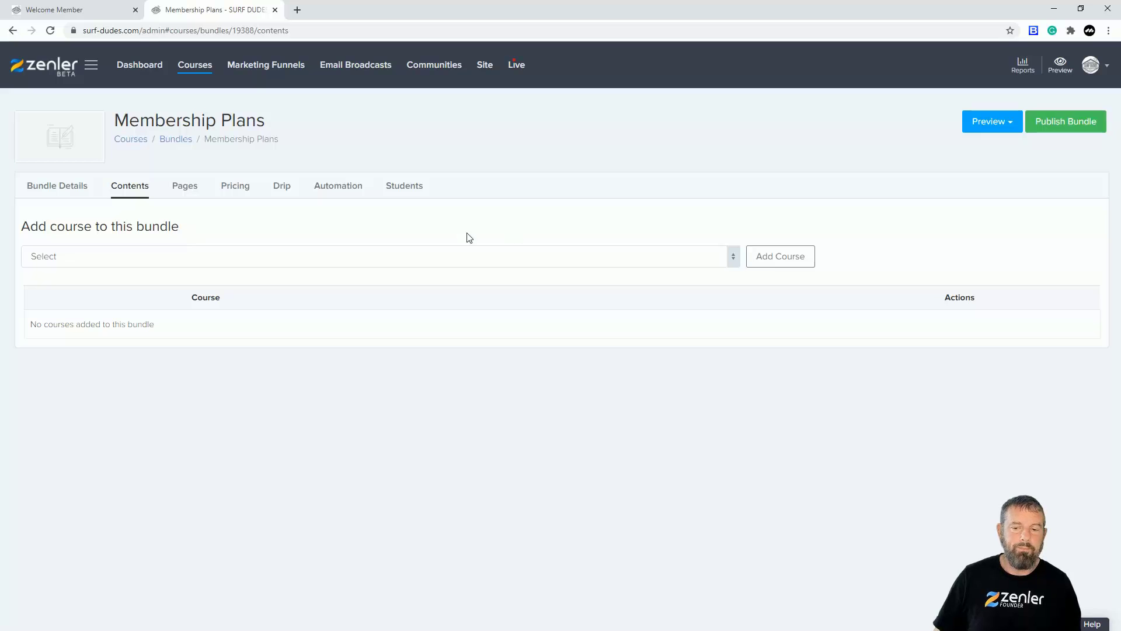
click(185, 187)
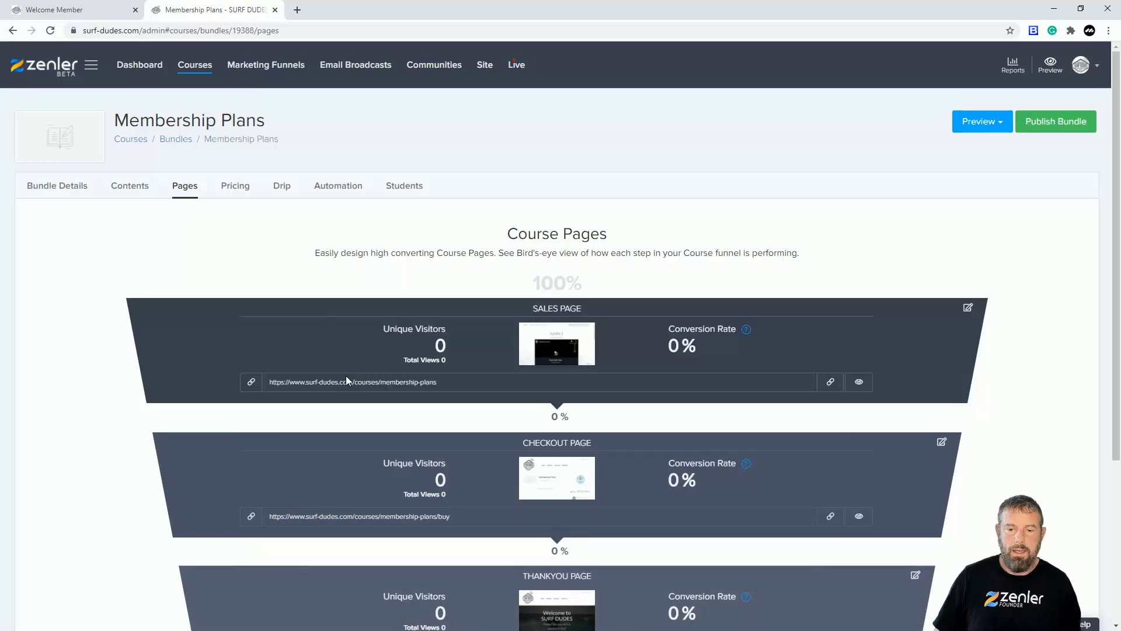
scroll(644, 259, down, 4)
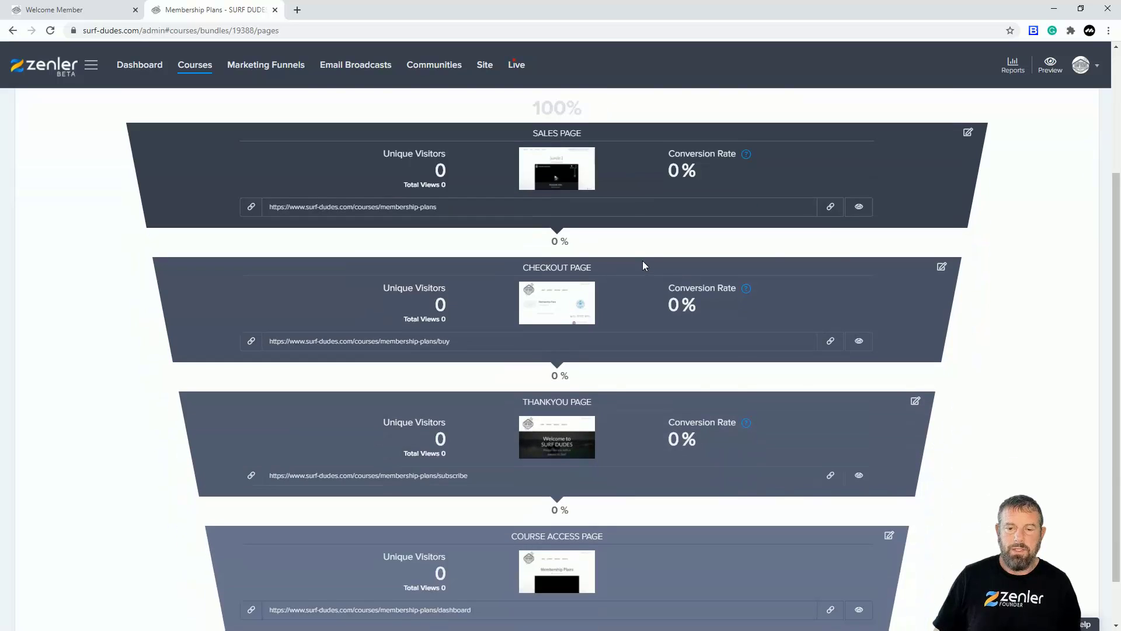
scroll(643, 260, up, 4)
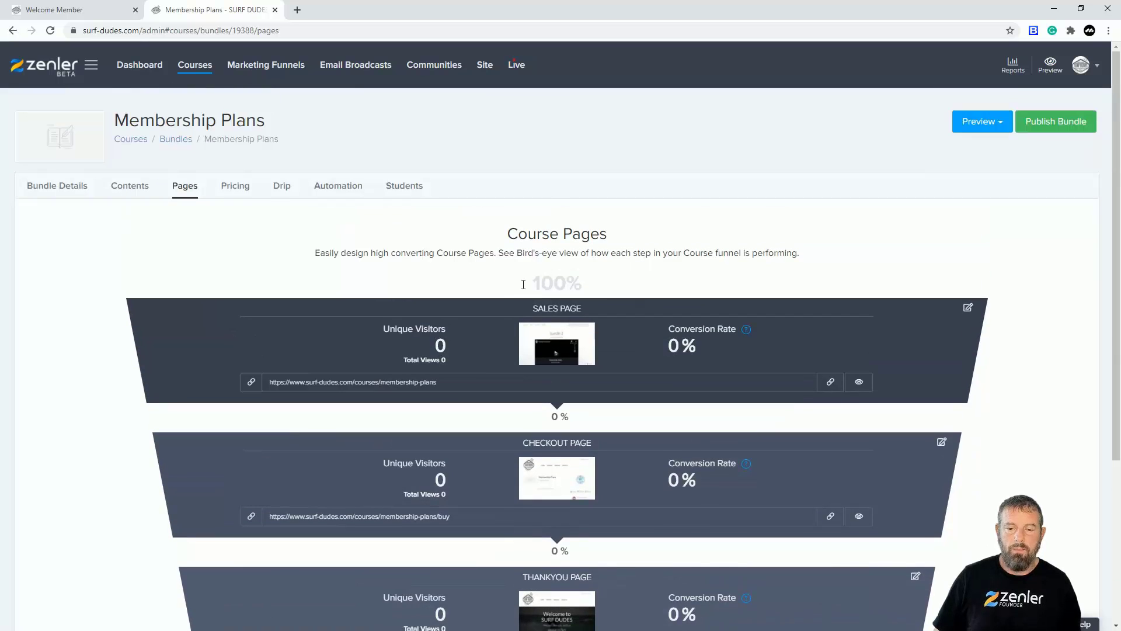
Add the Bronze Course to the contents of the Membership Plans bundle.
click(129, 191)
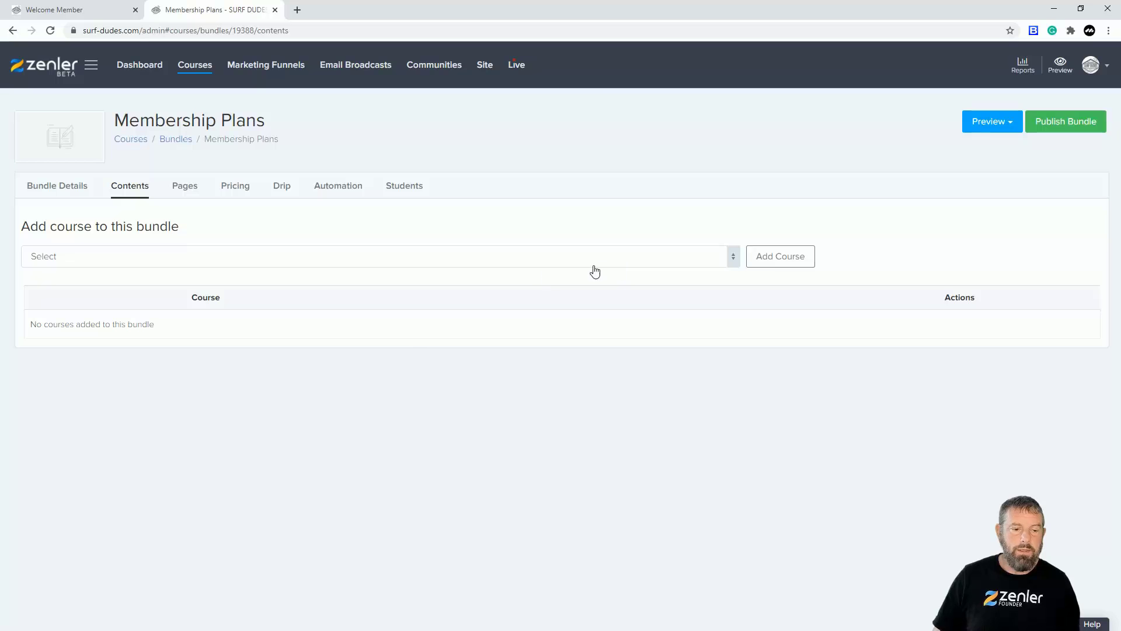
click(733, 261)
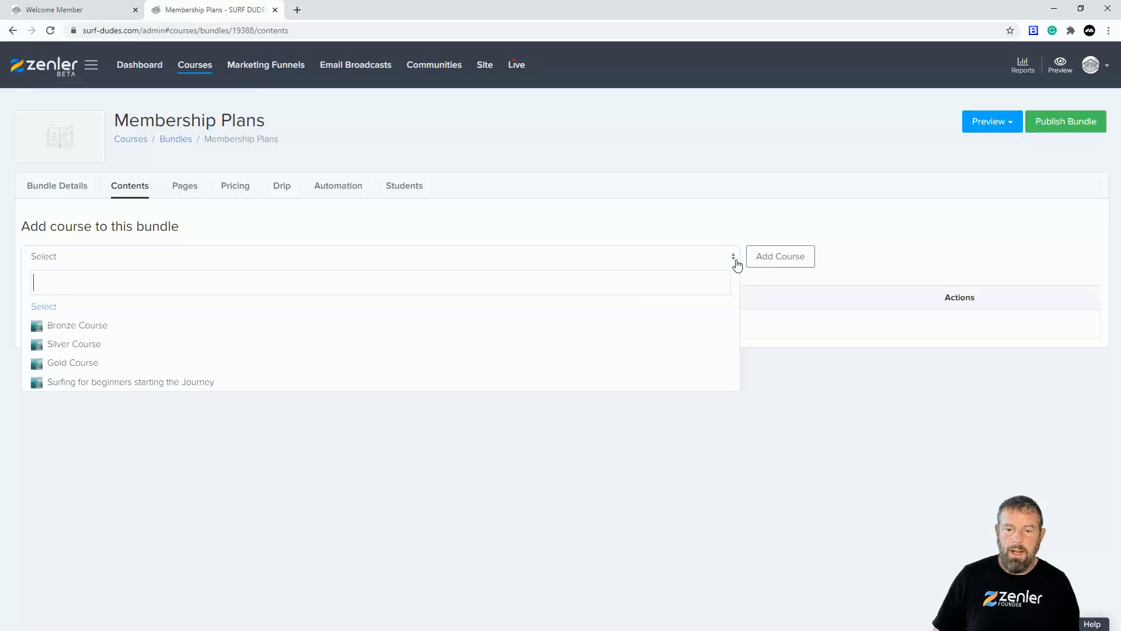
click(80, 328)
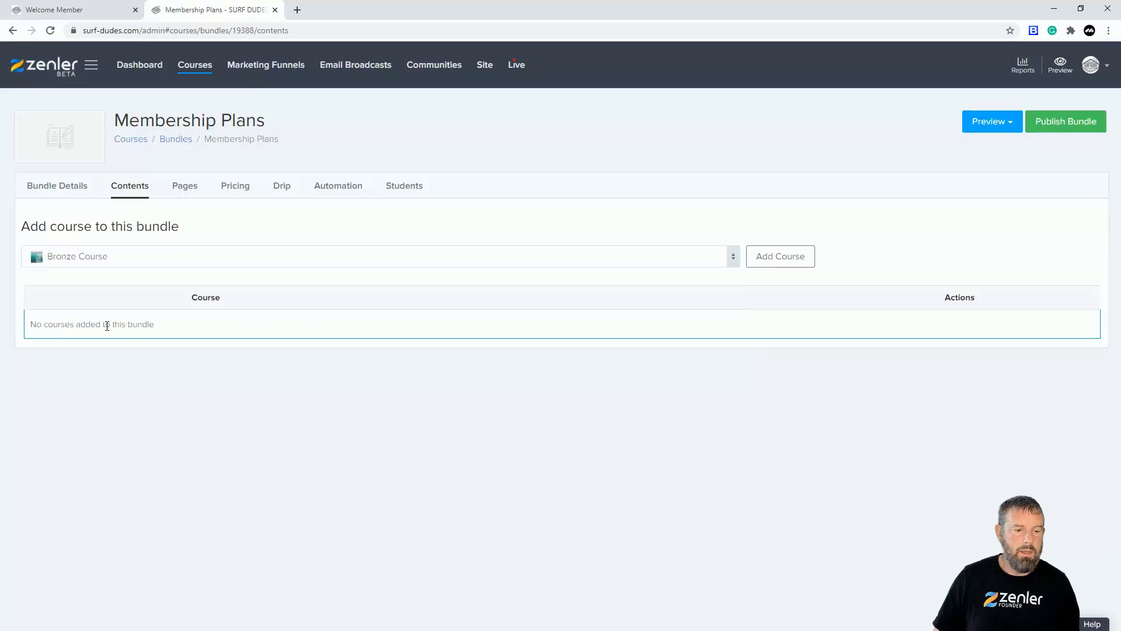
click(727, 262)
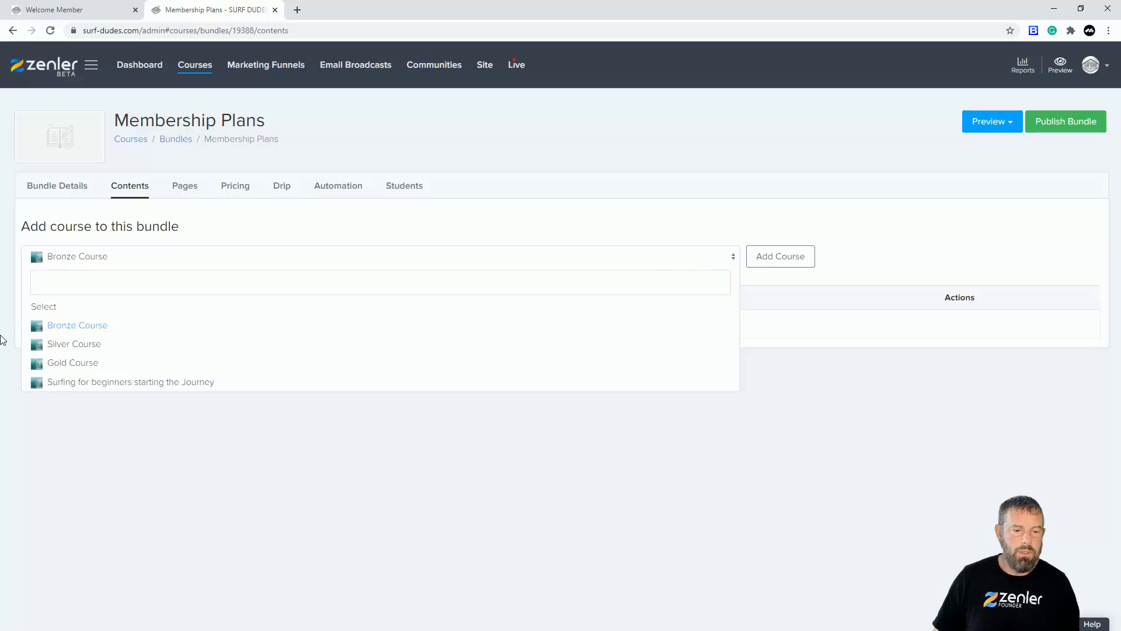
click(89, 346)
click(727, 262)
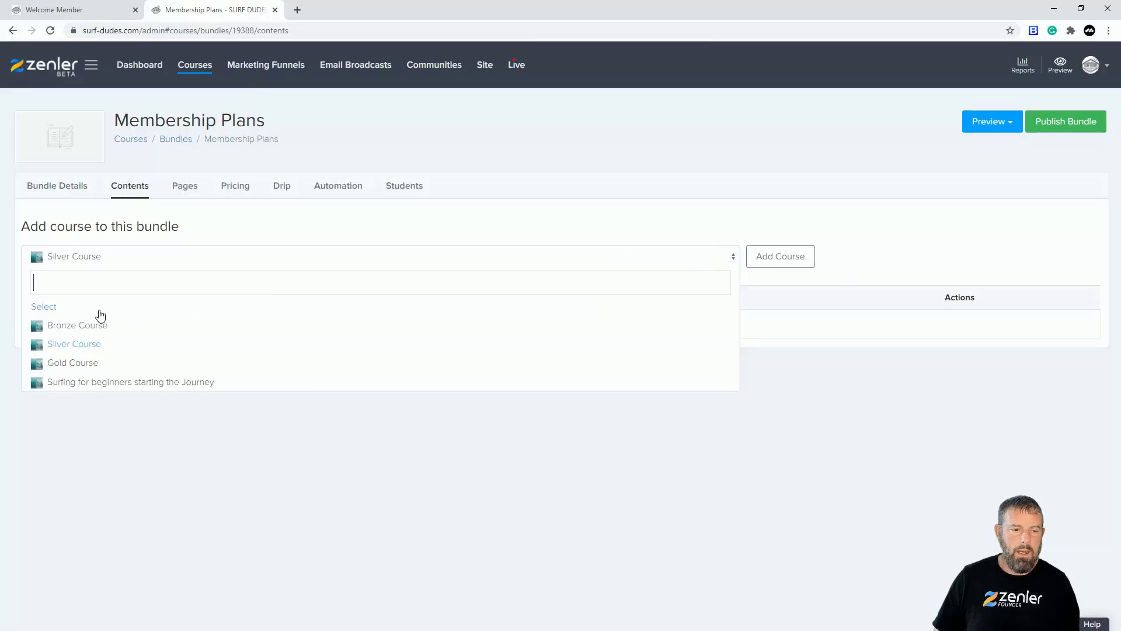
click(59, 363)
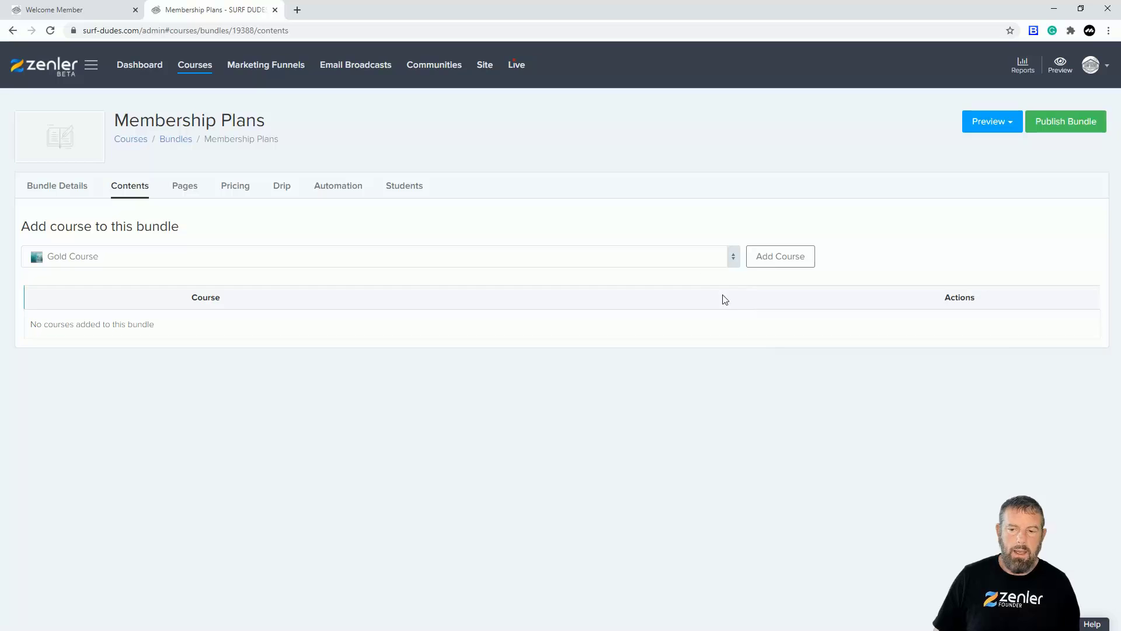
click(730, 258)
click(69, 330)
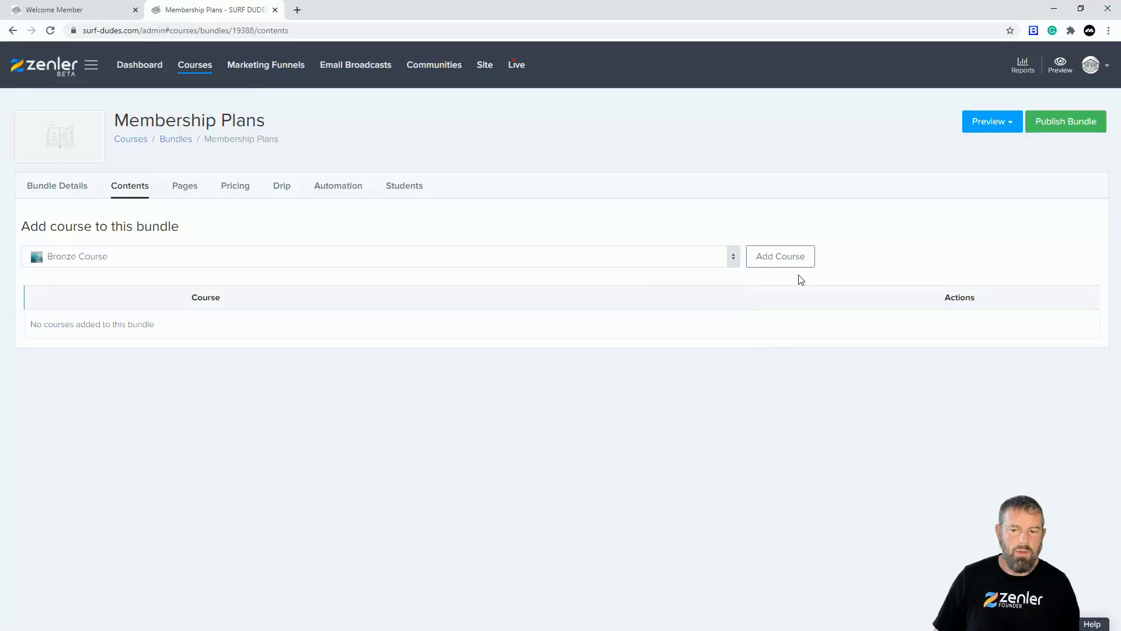
click(774, 257)
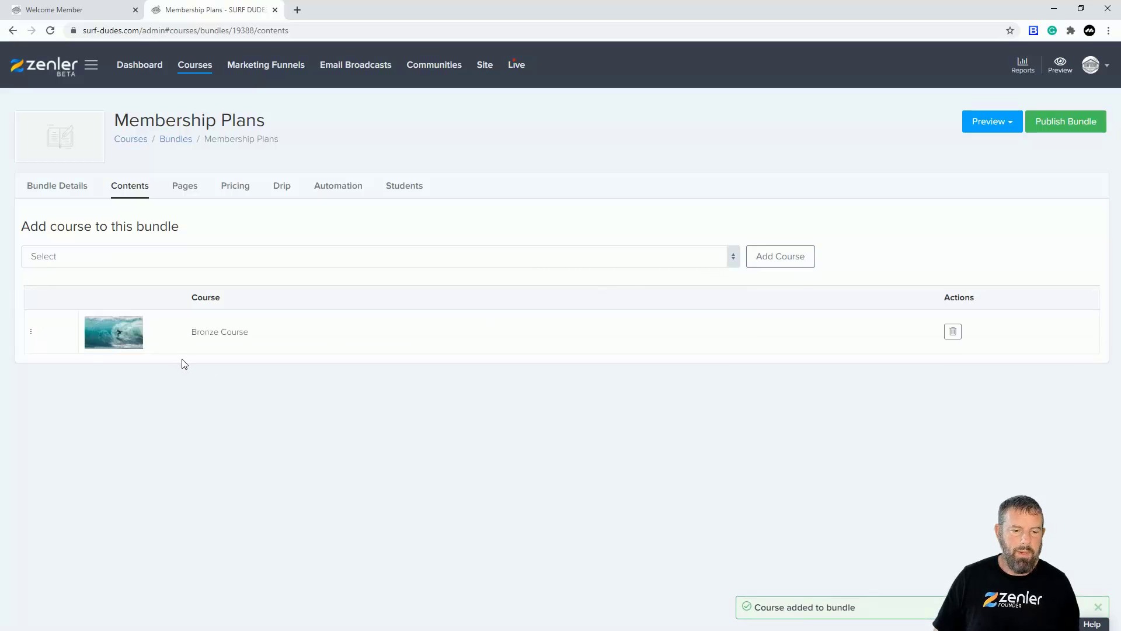
Add the Silver Course and the Gold Course to the bundle's contents.
click(734, 258)
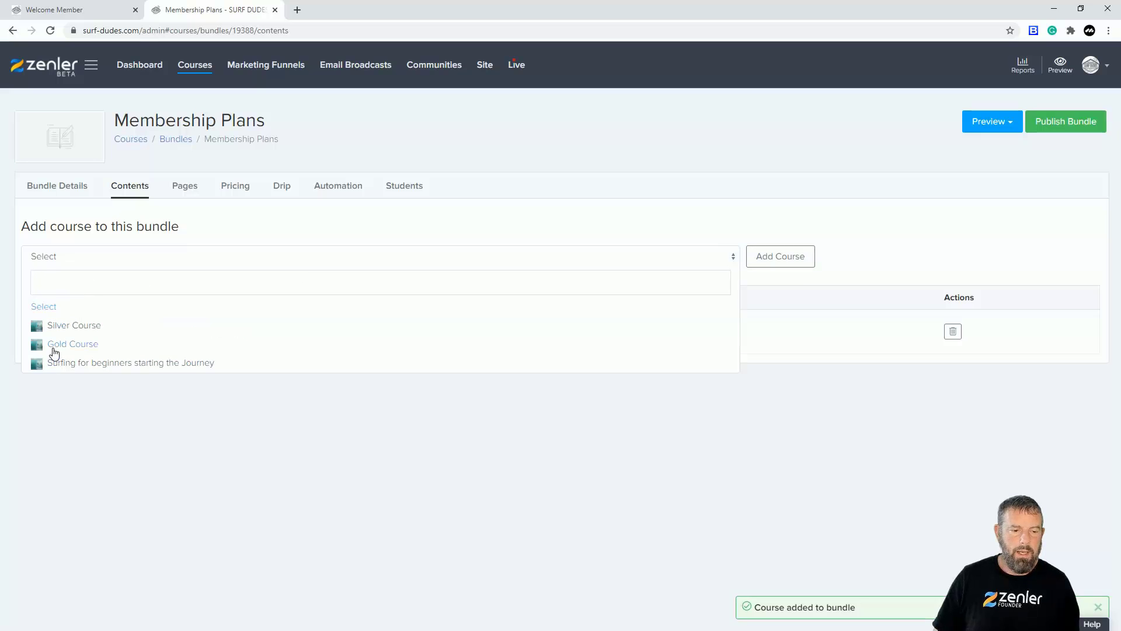
click(63, 327)
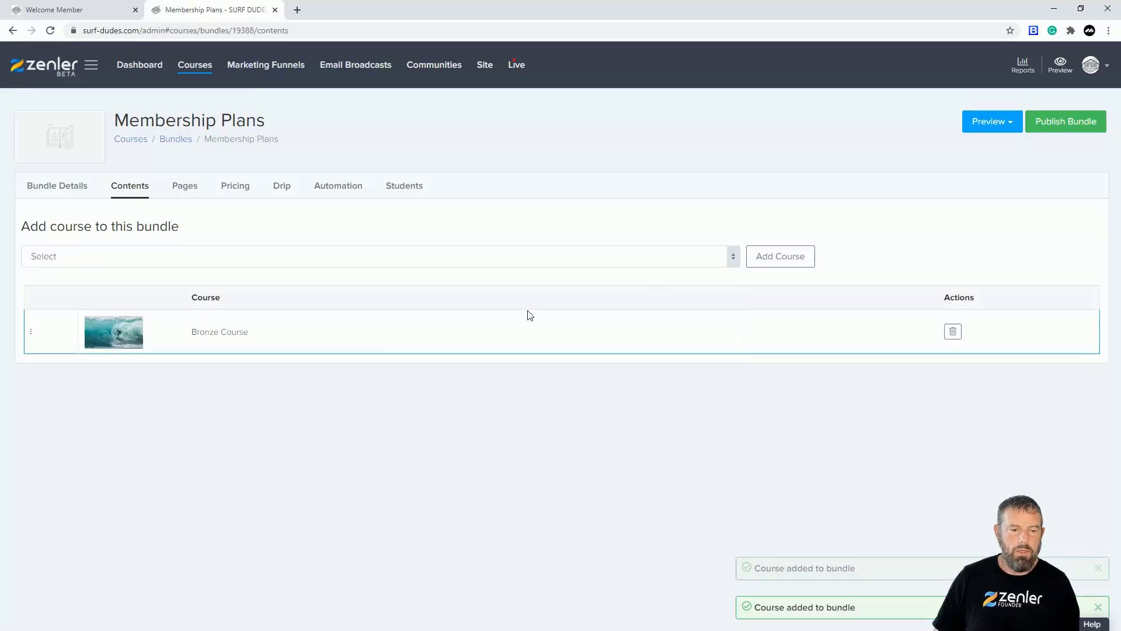
click(733, 258)
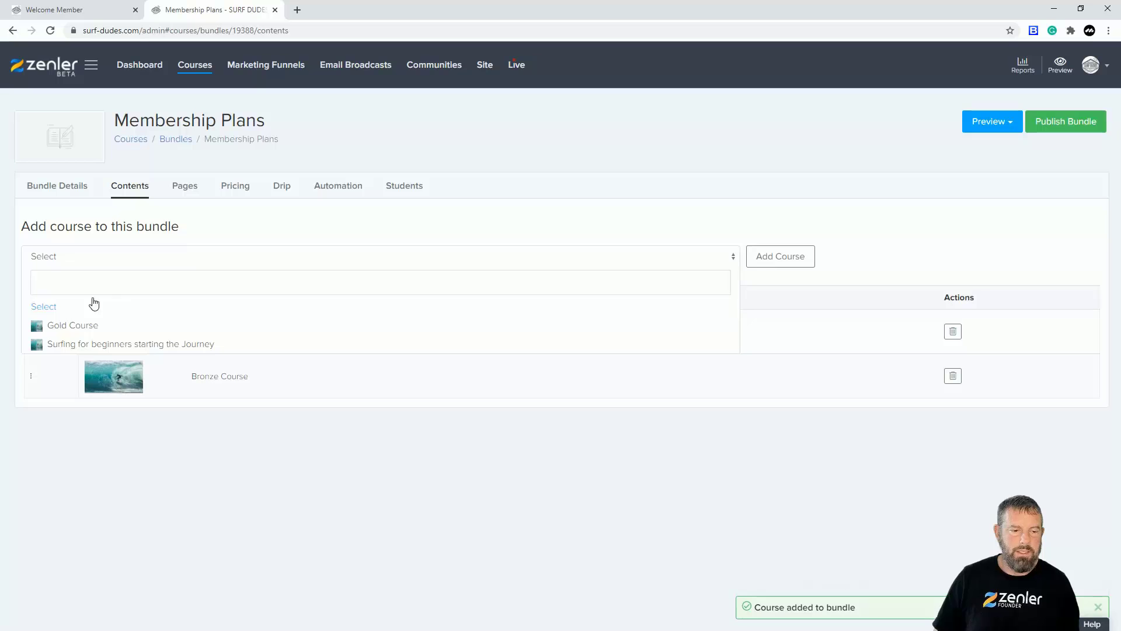
click(70, 325)
click(788, 260)
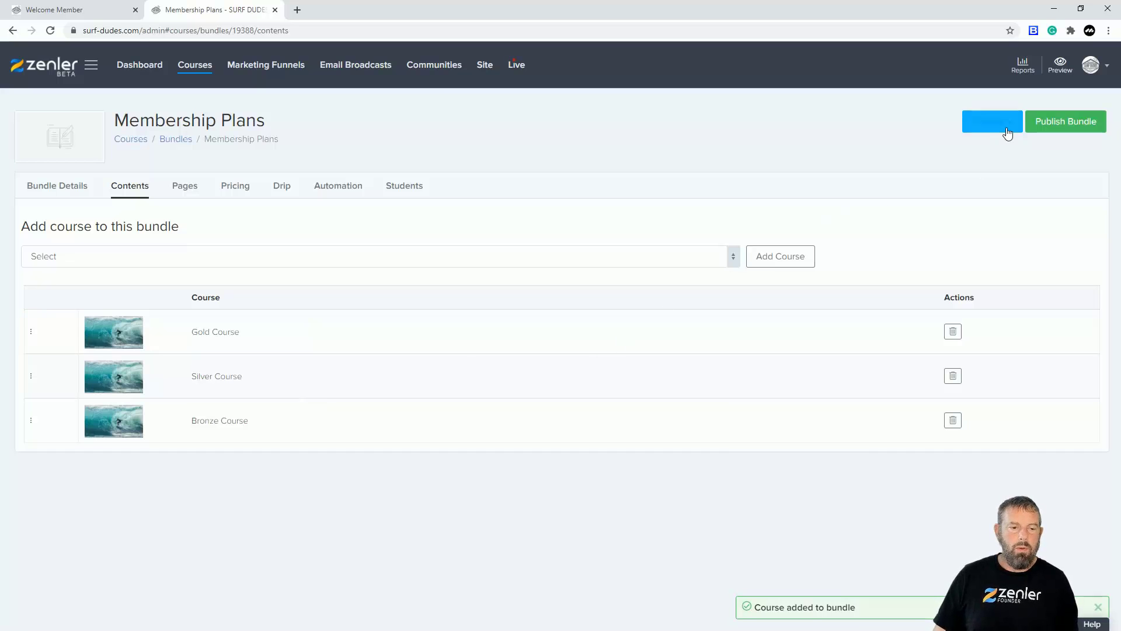
Look over the bundle's course funnel pages, including the sales, checkout and thank-you pages.
click(181, 192)
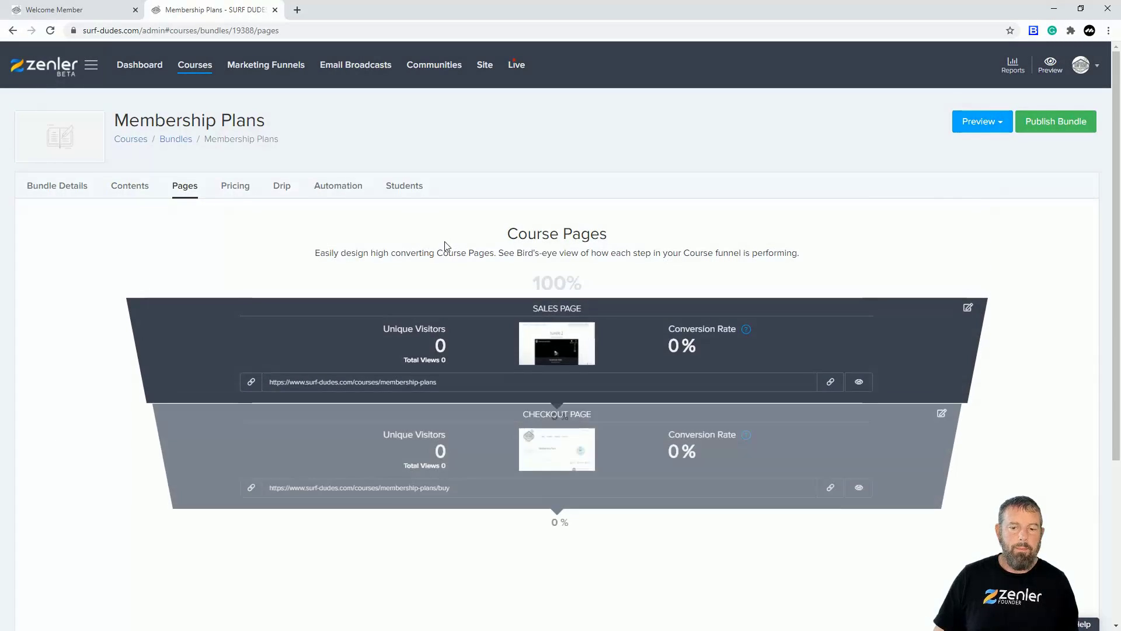
scroll(465, 299, down, 4)
scroll(406, 285, up, 5)
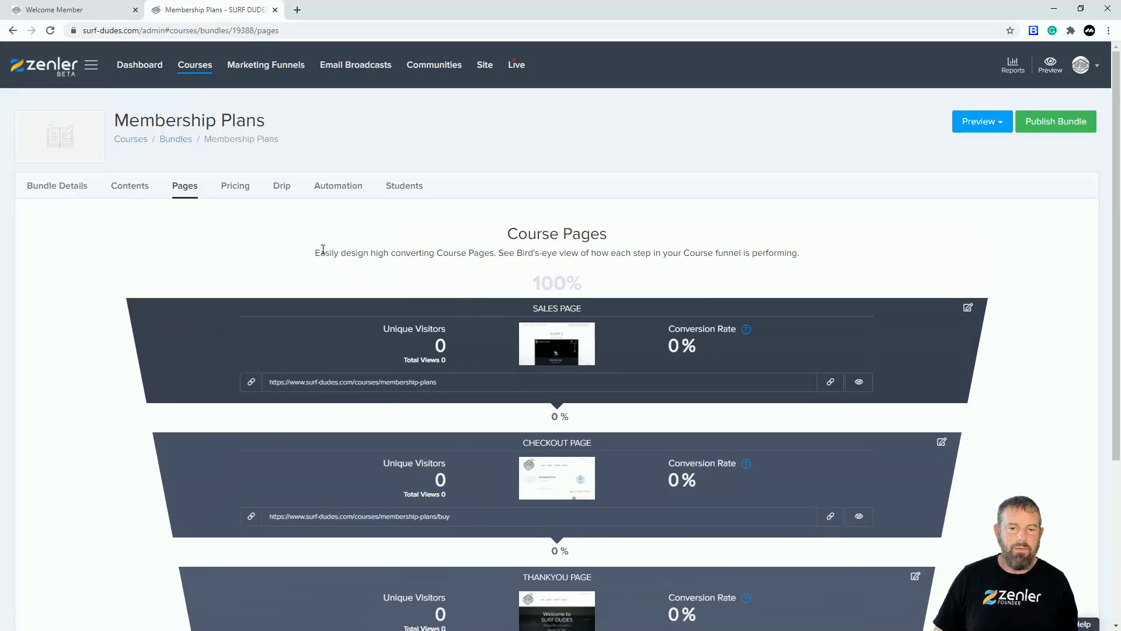
scroll(485, 333, down, 4)
scroll(492, 305, up, 4)
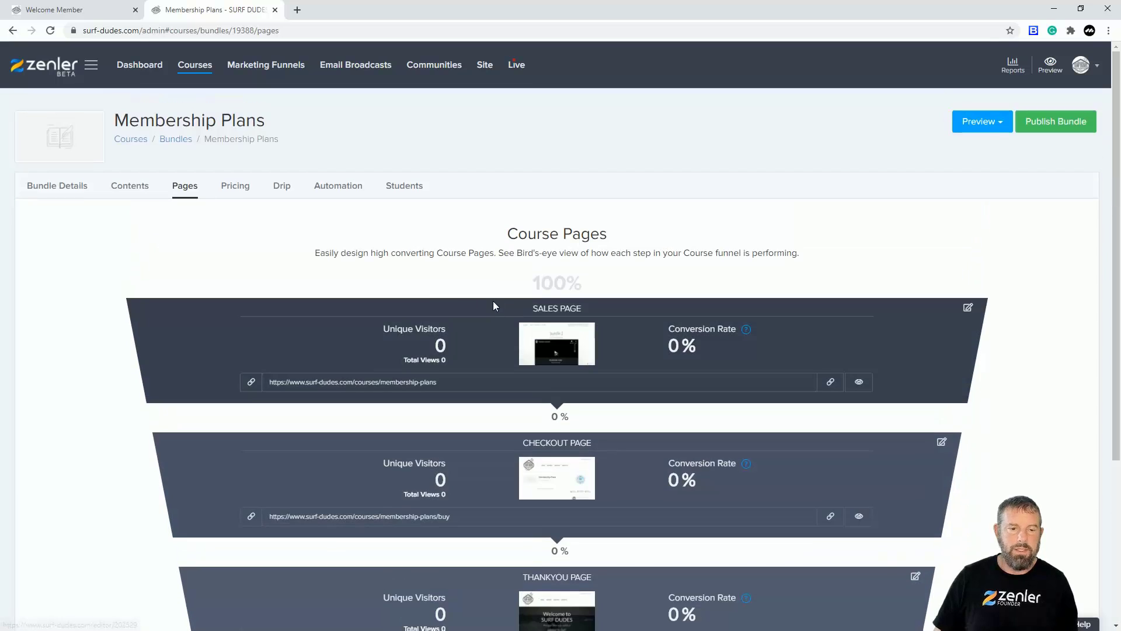
Start a new pricing plan of the Subscription type for the bundle.
click(239, 186)
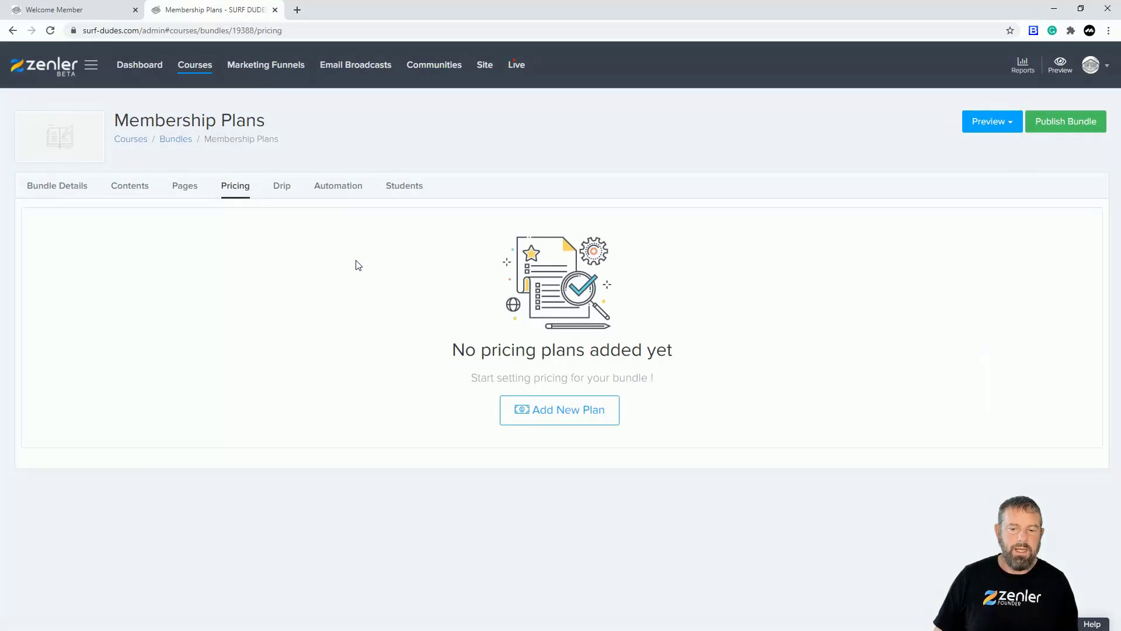
click(558, 412)
scroll(300, 359, down, 2)
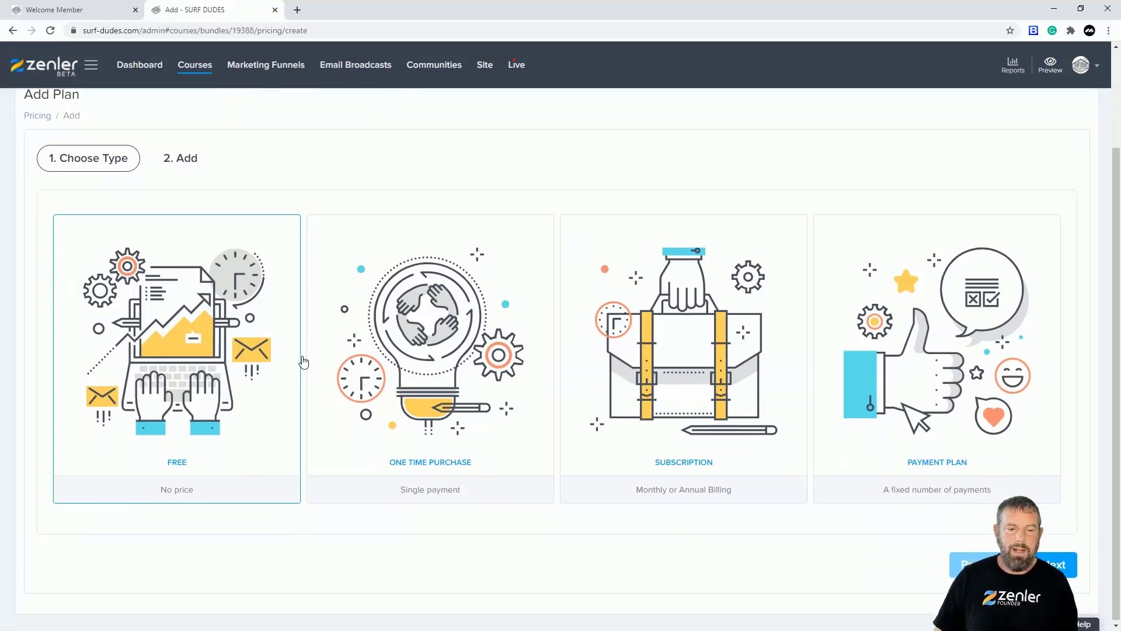
click(678, 376)
click(1057, 564)
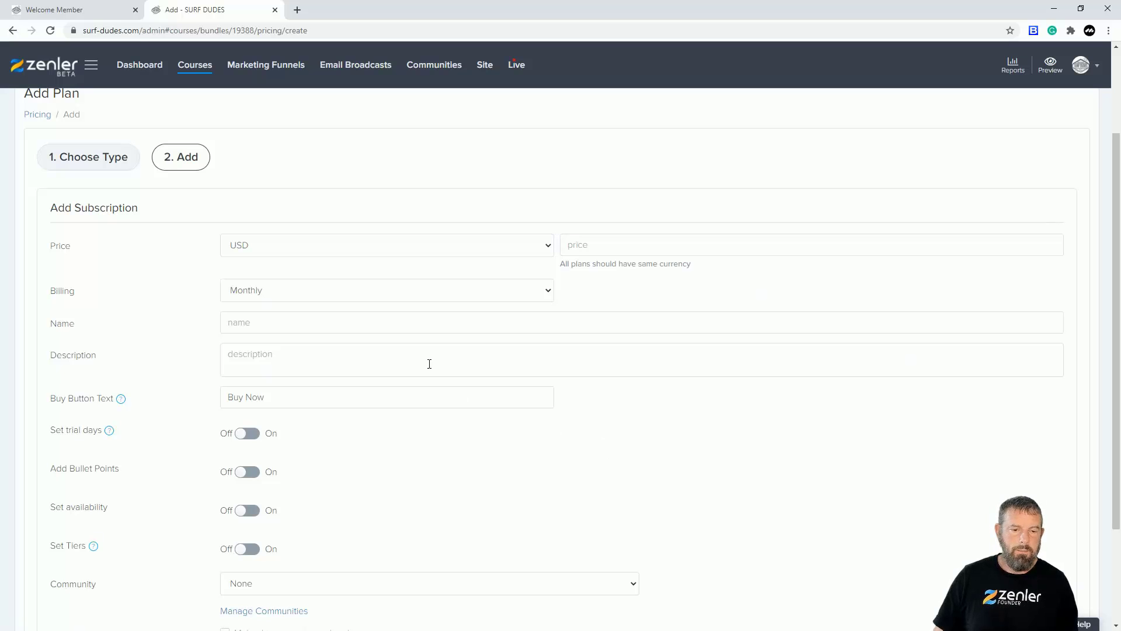
Fill in the subscription with a price of 100, the name "Gold Plan" and the description "All courses are in this plan".
click(577, 246)
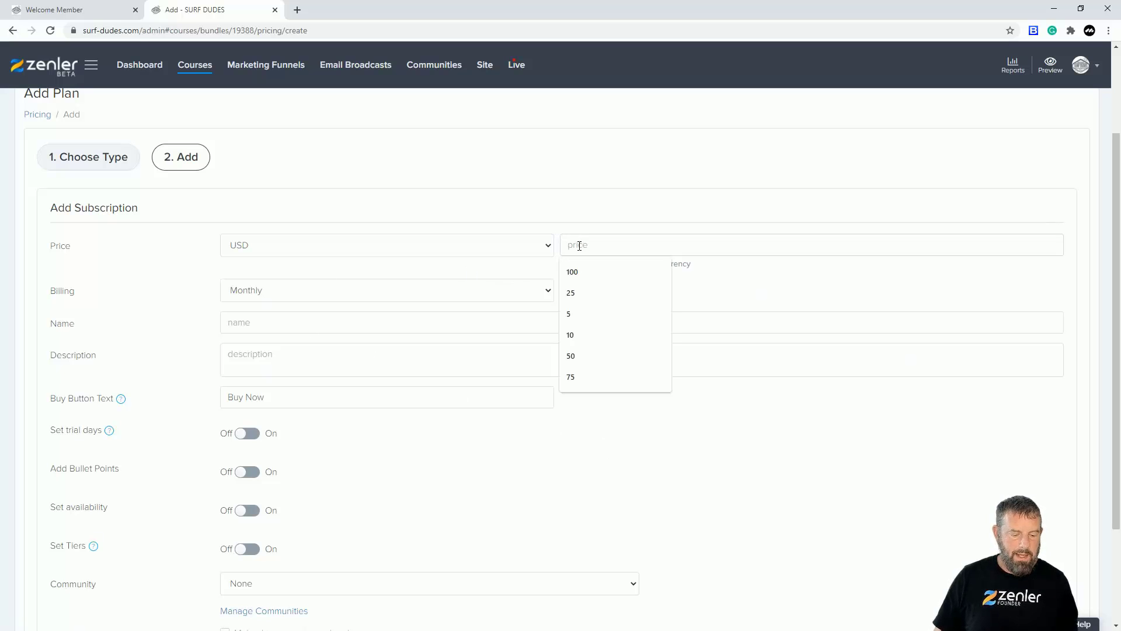
text(100)
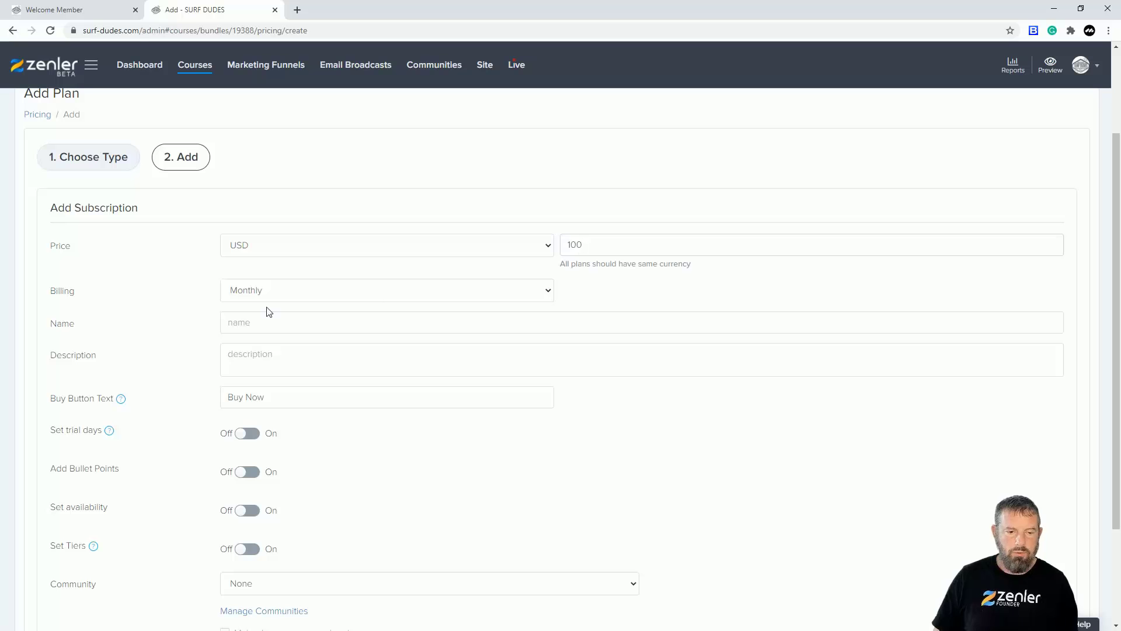
click(272, 314)
text(Gold Plan)
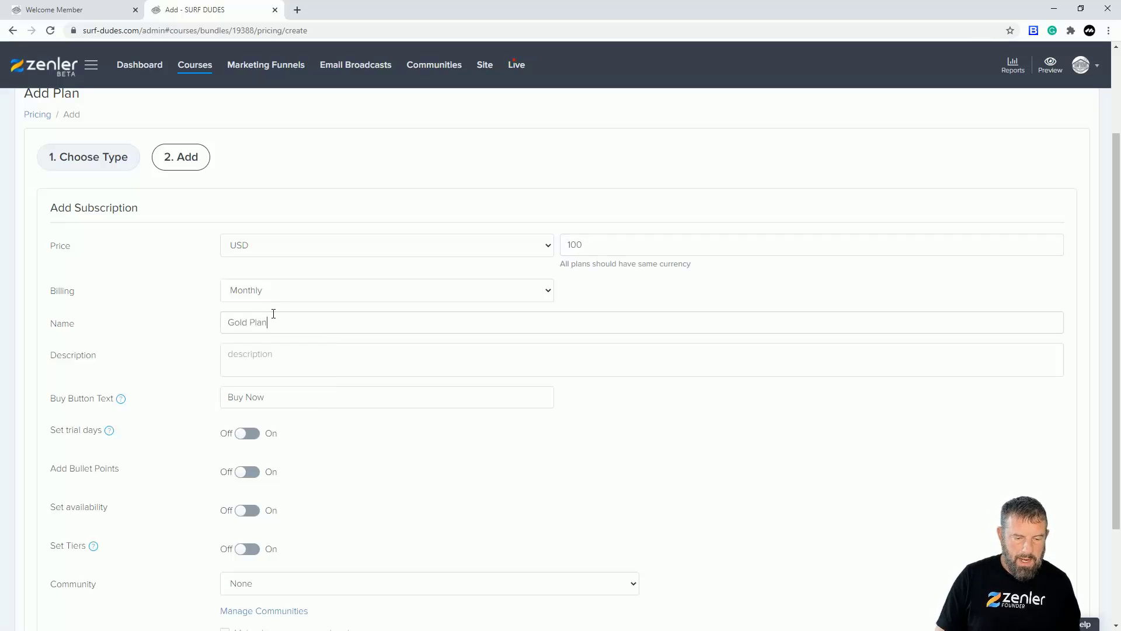
click(327, 349)
text(All courses are in this plan)
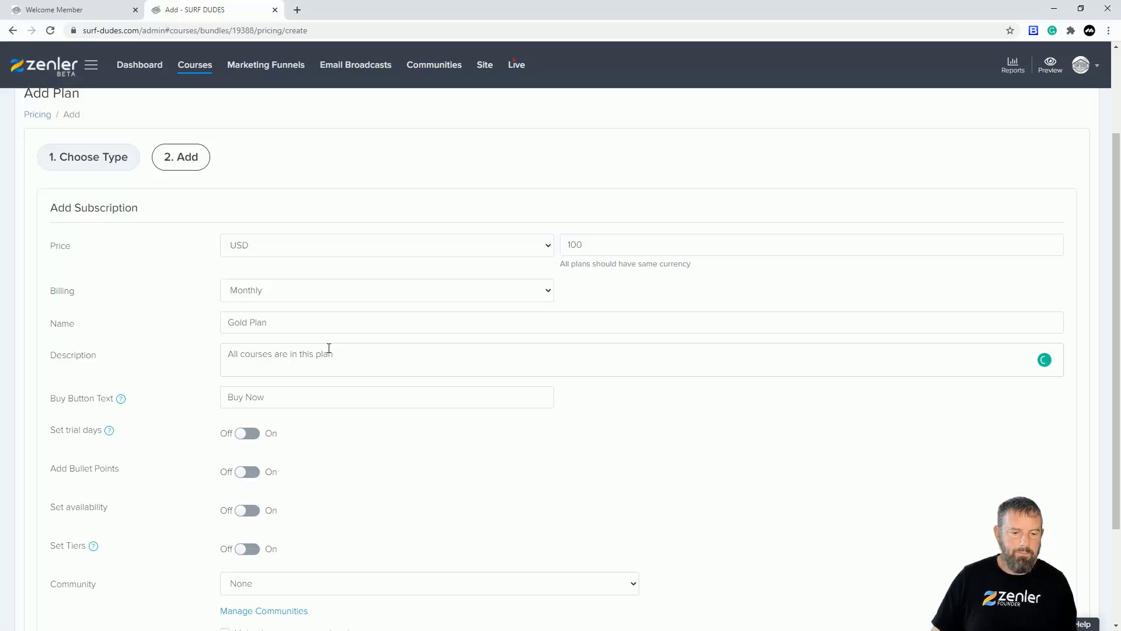
scroll(288, 390, down, 2)
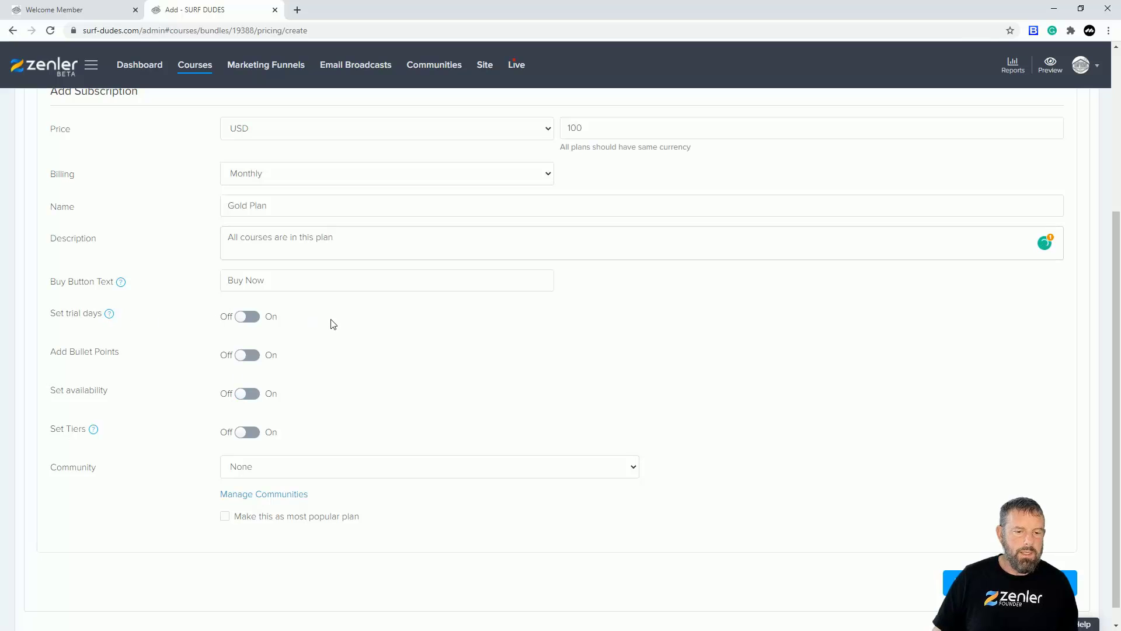
scroll(281, 326, up, 1)
scroll(466, 358, up, 2)
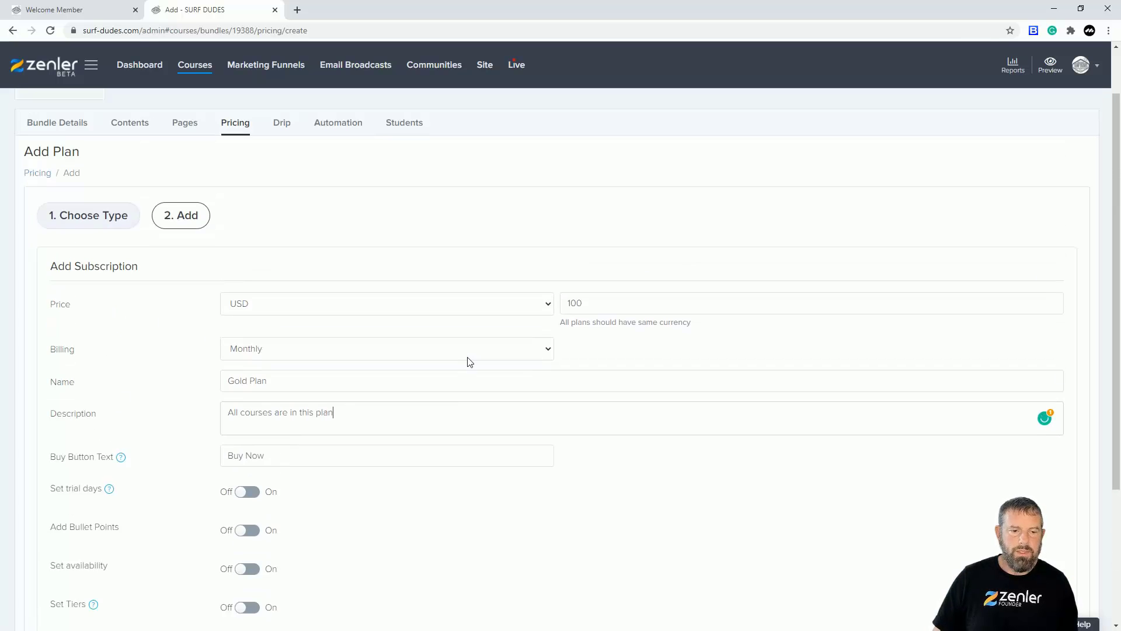
scroll(465, 361, down, 3)
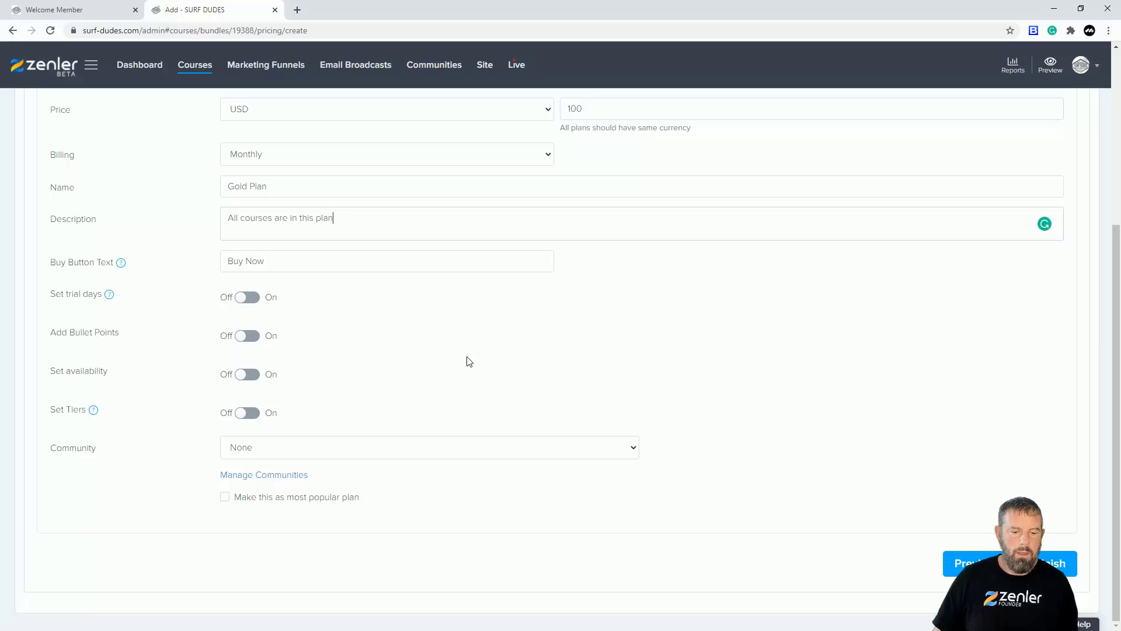
scroll(470, 361, up, 2)
scroll(478, 356, down, 2)
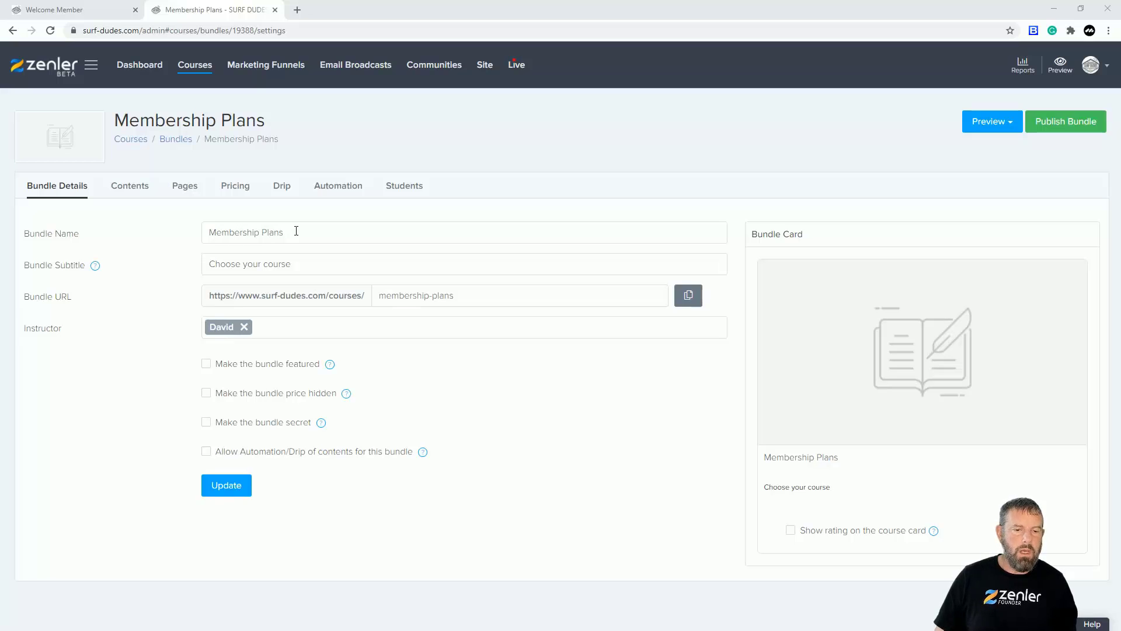
Change the bundle name to "Gold Level Membership Plan" in the bundle details.
drag(297, 230, 197, 227)
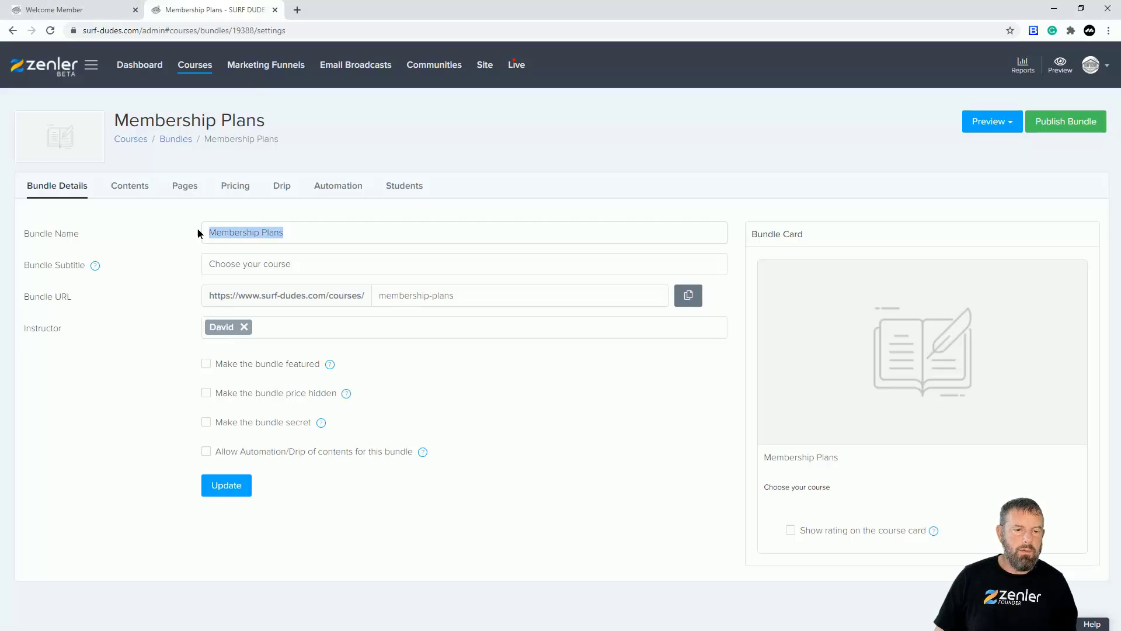
click(133, 190)
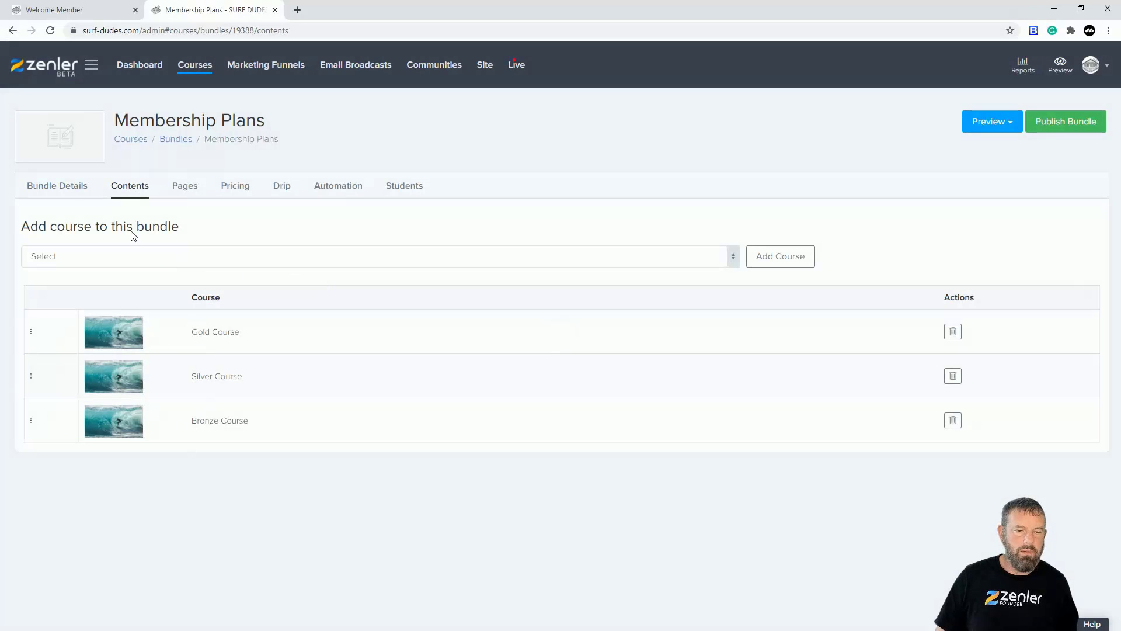
click(56, 191)
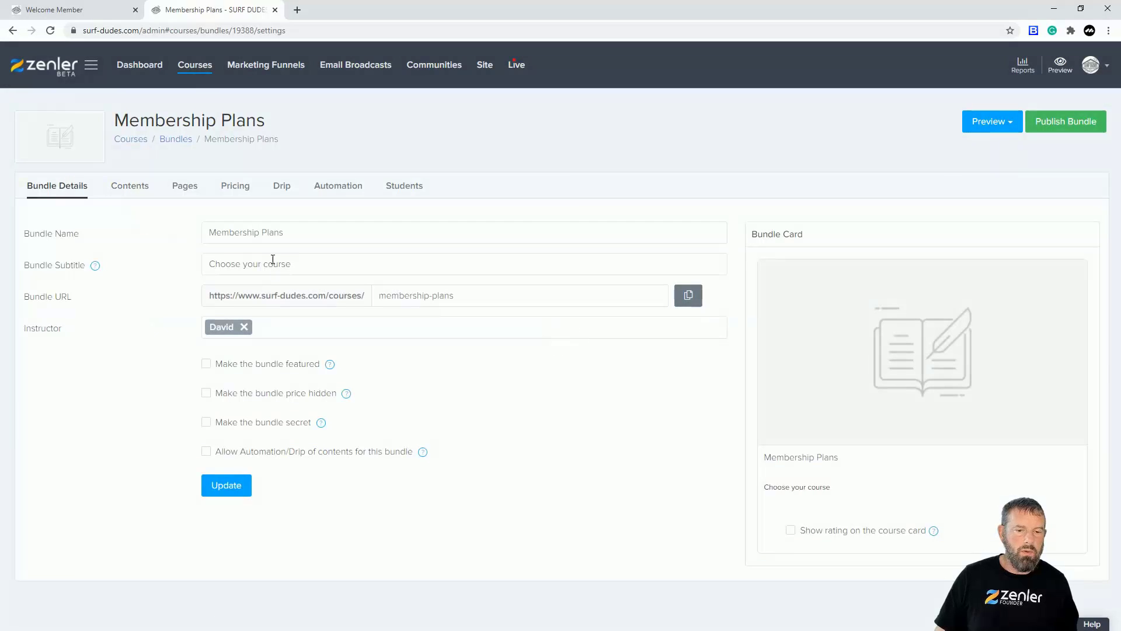
text(Gold Level)
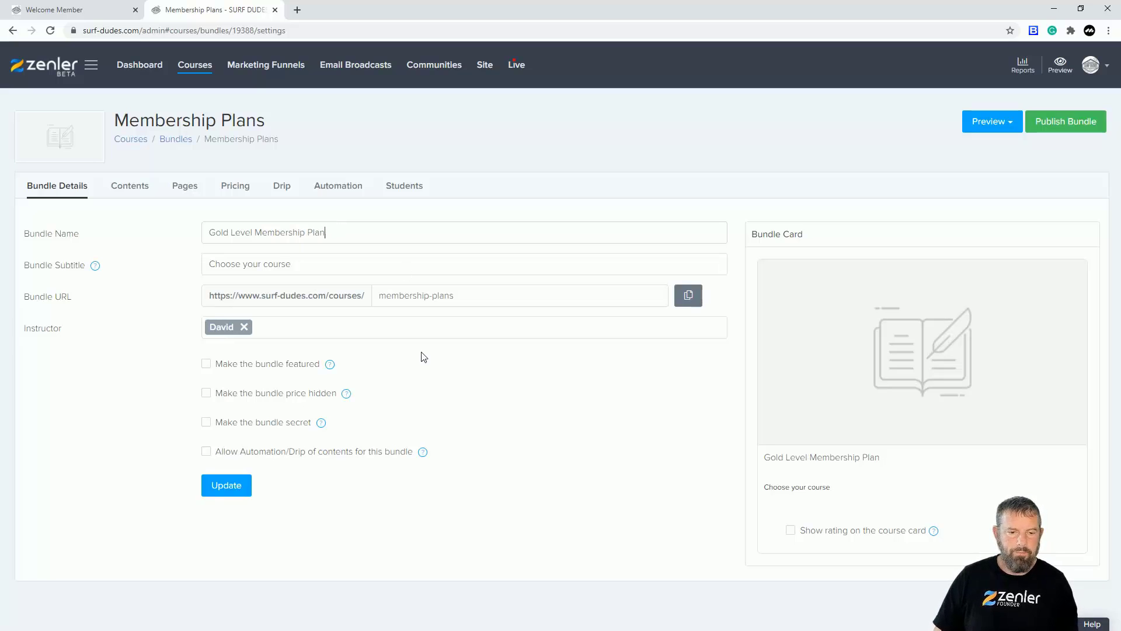
Change the bundle subtitle to "All courses available", leaving the bundle URL as it is.
drag(304, 260, 166, 265)
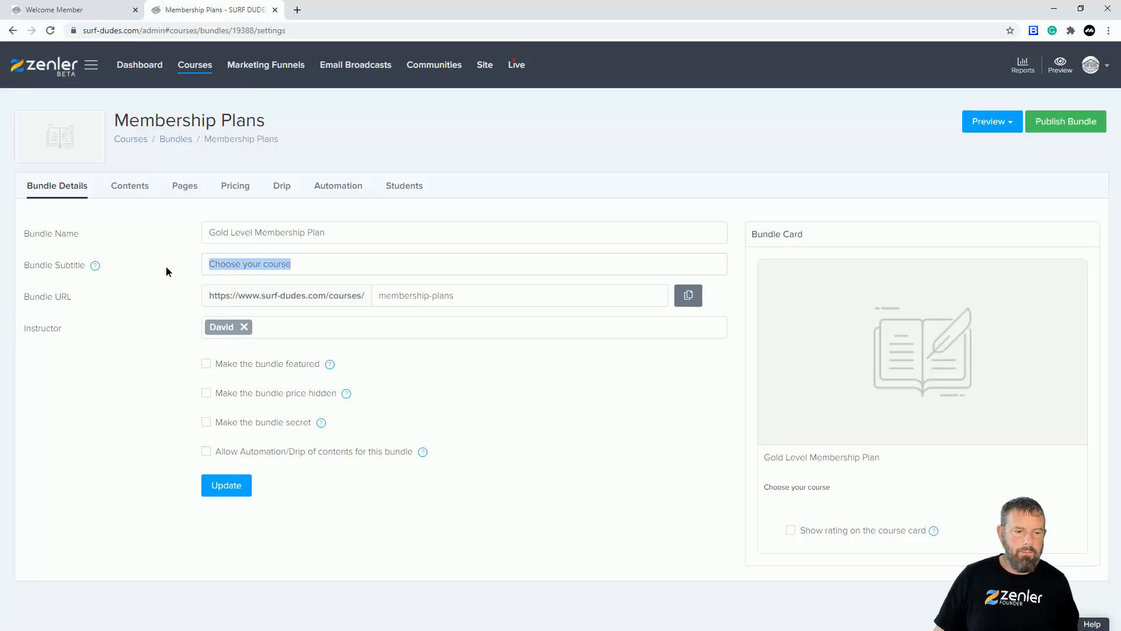
text(All)
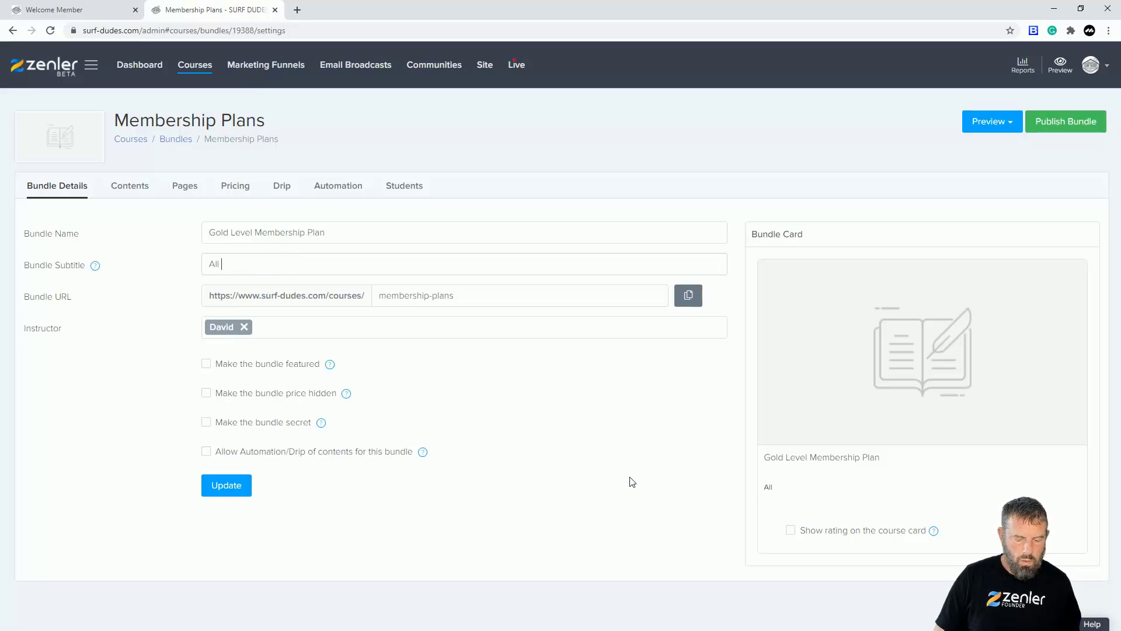
text( courses available)
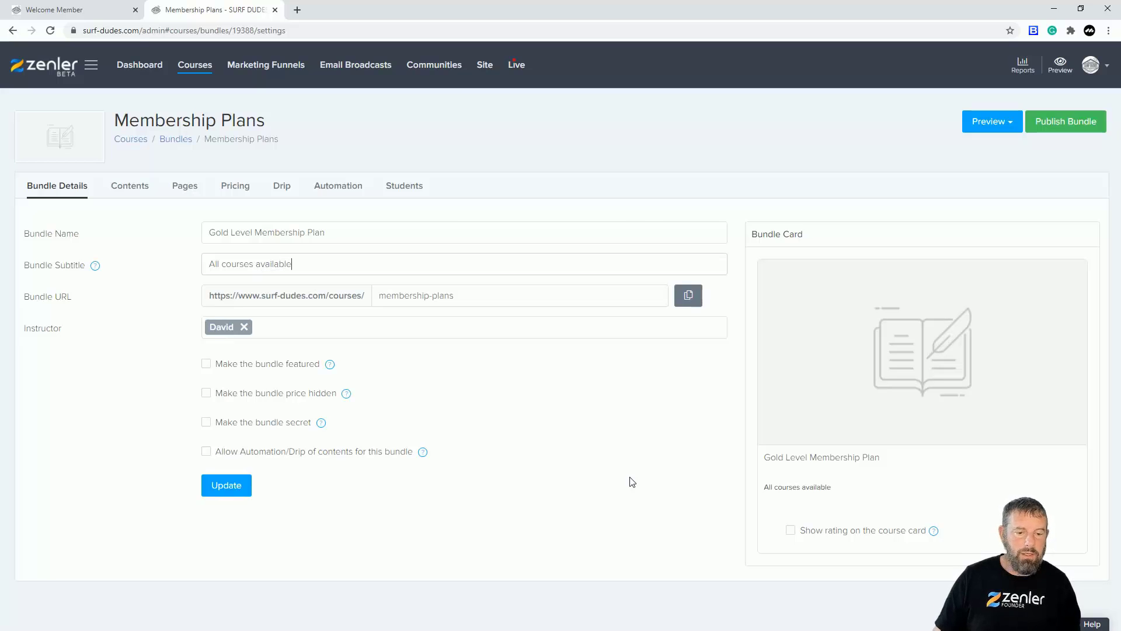
drag(464, 288, 362, 299)
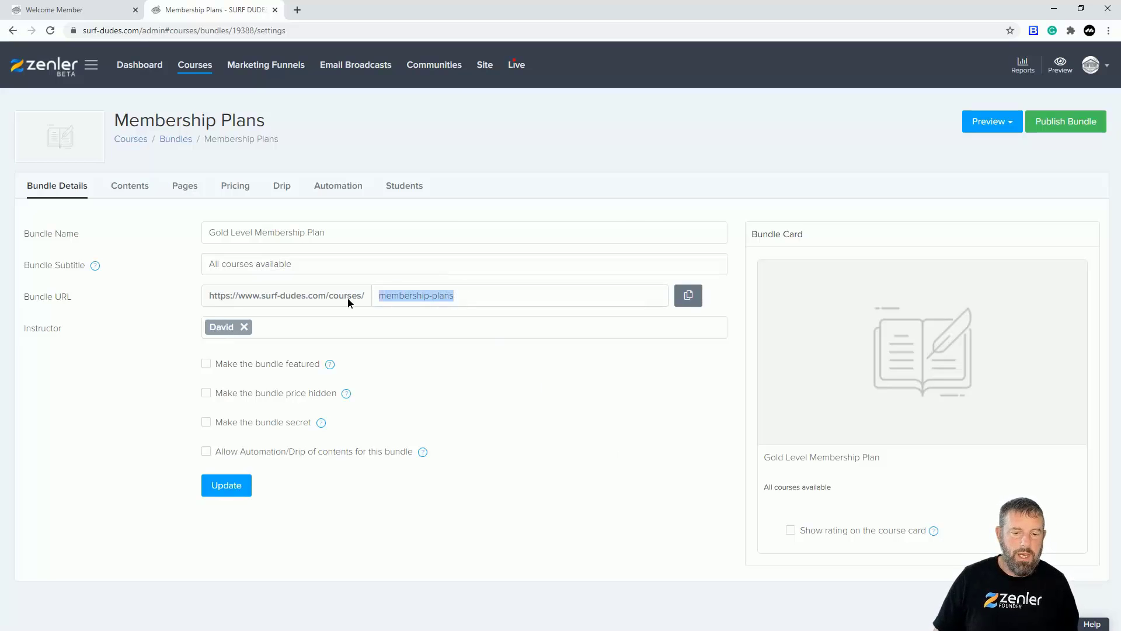
click(492, 380)
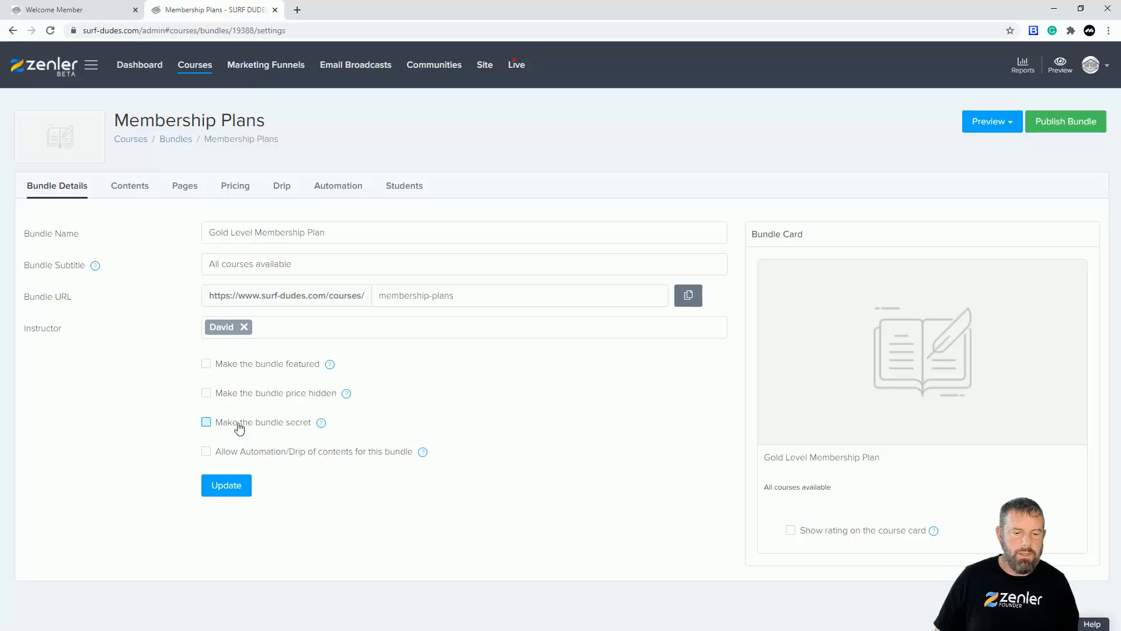
Save the bundle details and preview the bundle's sales page as a visitor, including the Courses Included section.
click(226, 489)
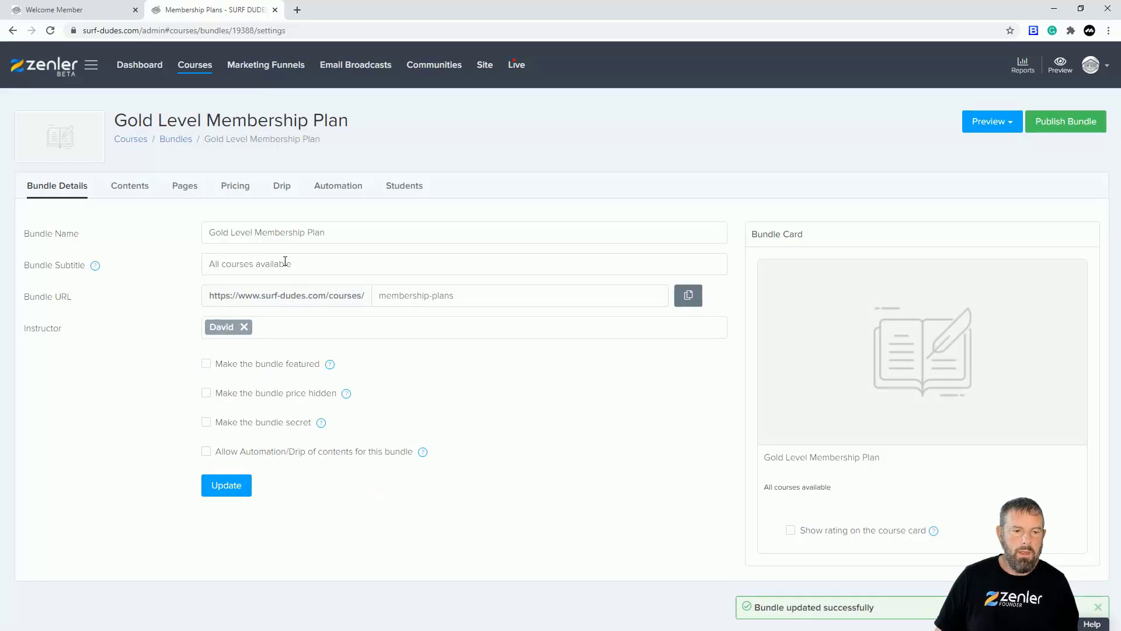
click(1011, 132)
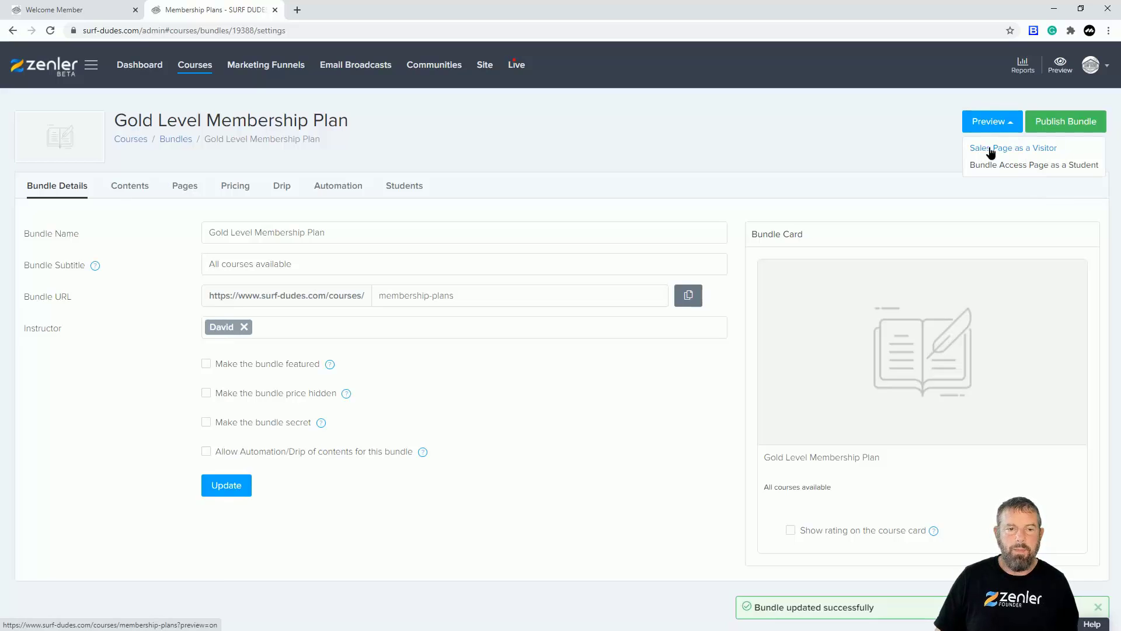
click(992, 150)
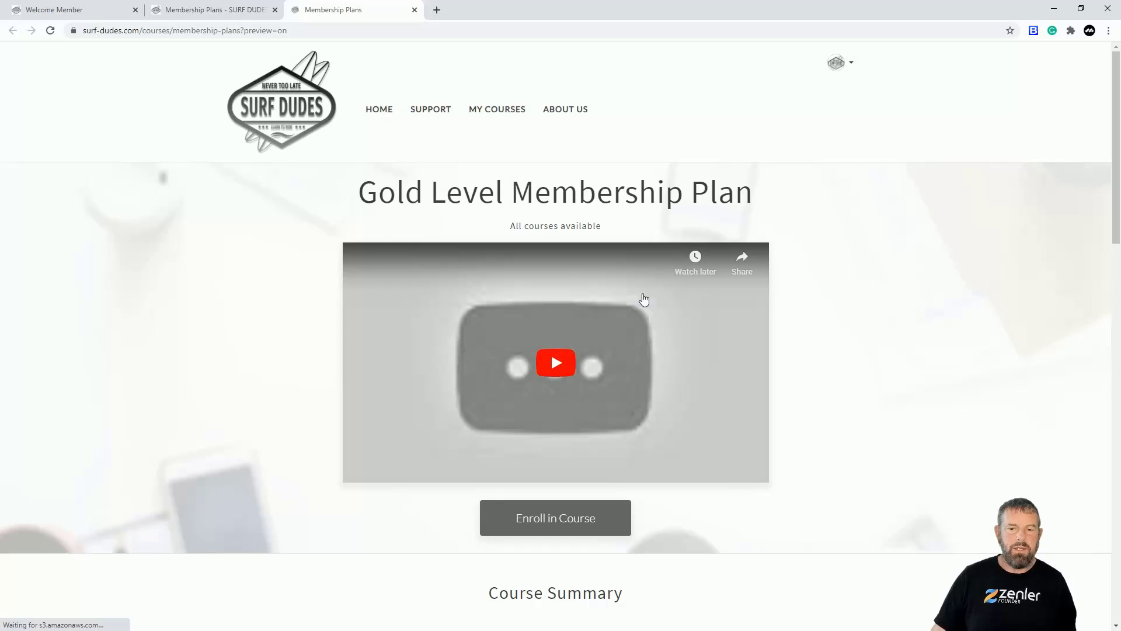
scroll(888, 316, down, 4)
scroll(888, 316, down, 8)
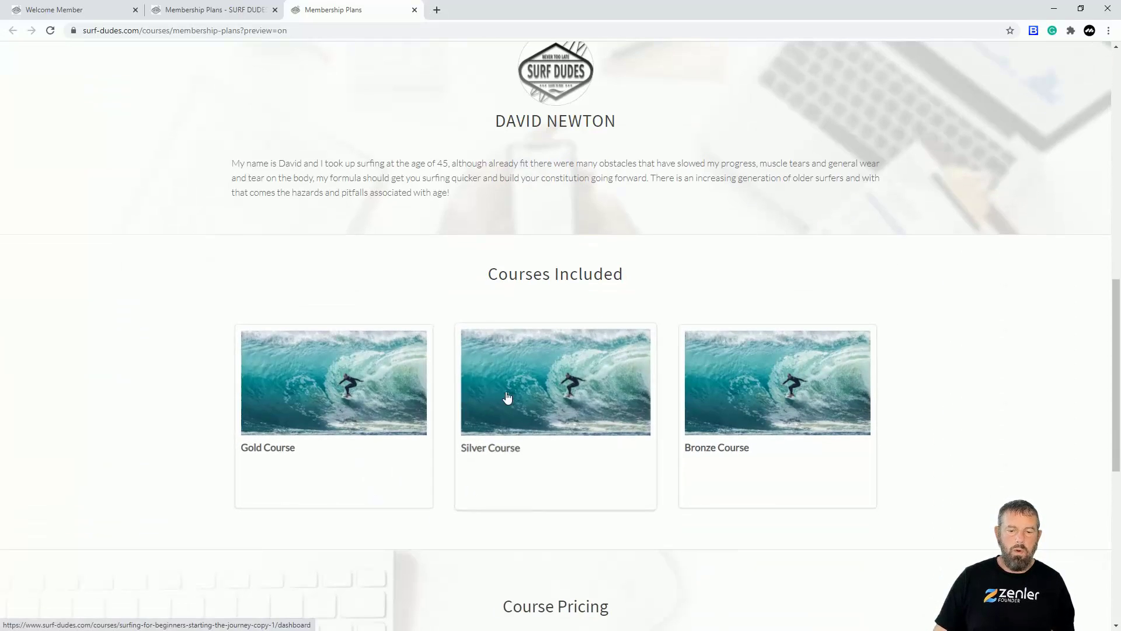
Reorder the bundle's courses to Bronze Course, Silver Course, Gold Course and publish the bundle.
click(219, 14)
click(140, 187)
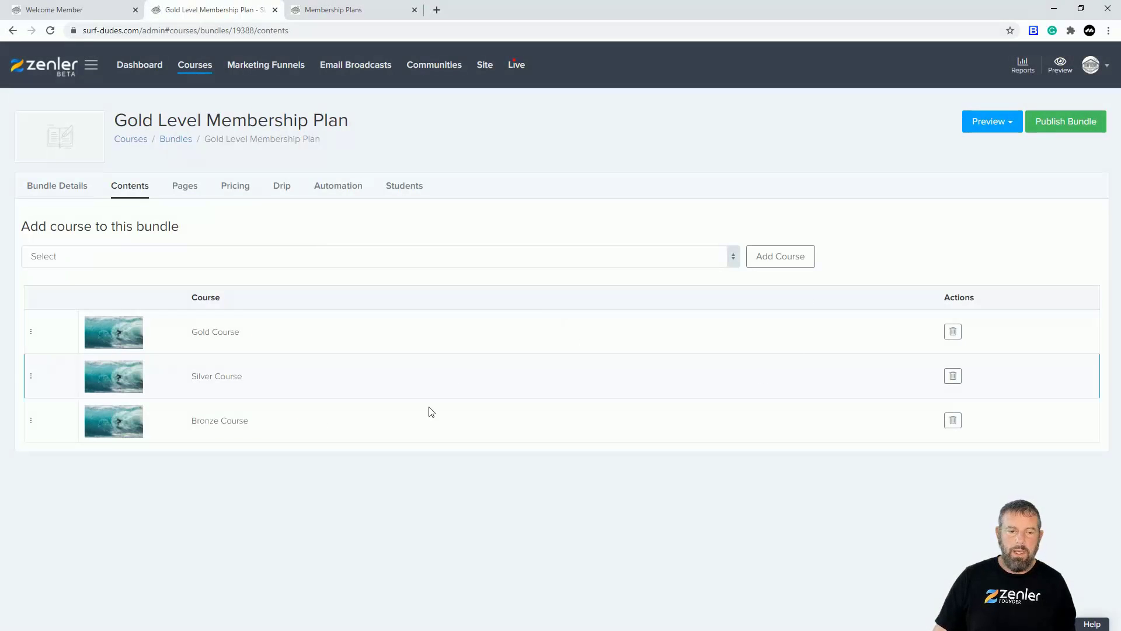
drag(33, 425, 40, 331)
drag(43, 431, 35, 378)
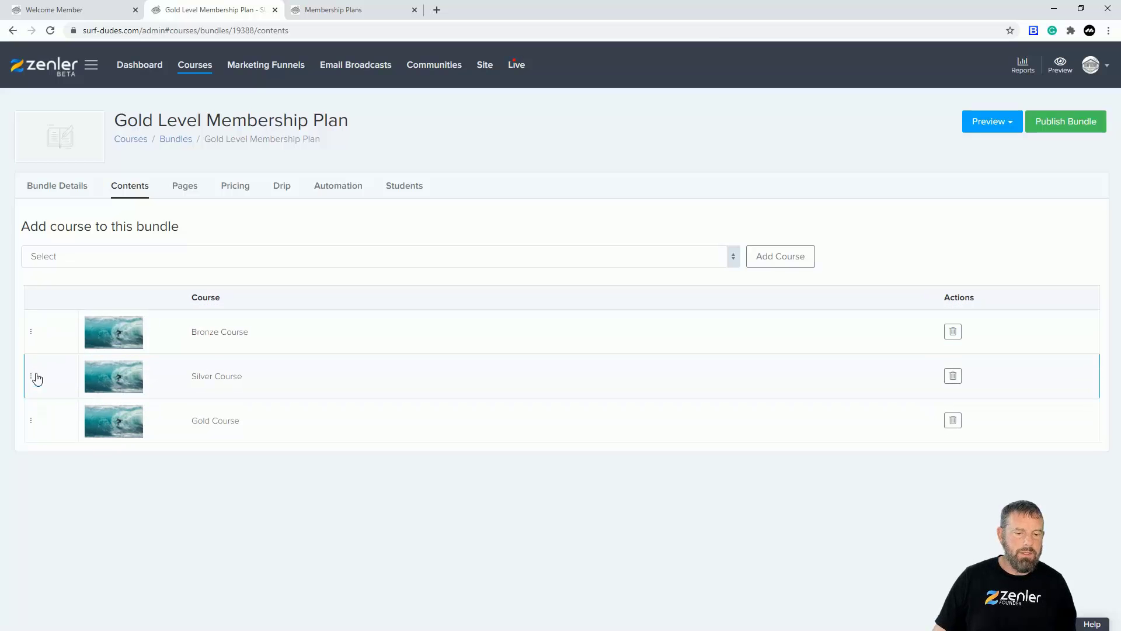
click(1055, 125)
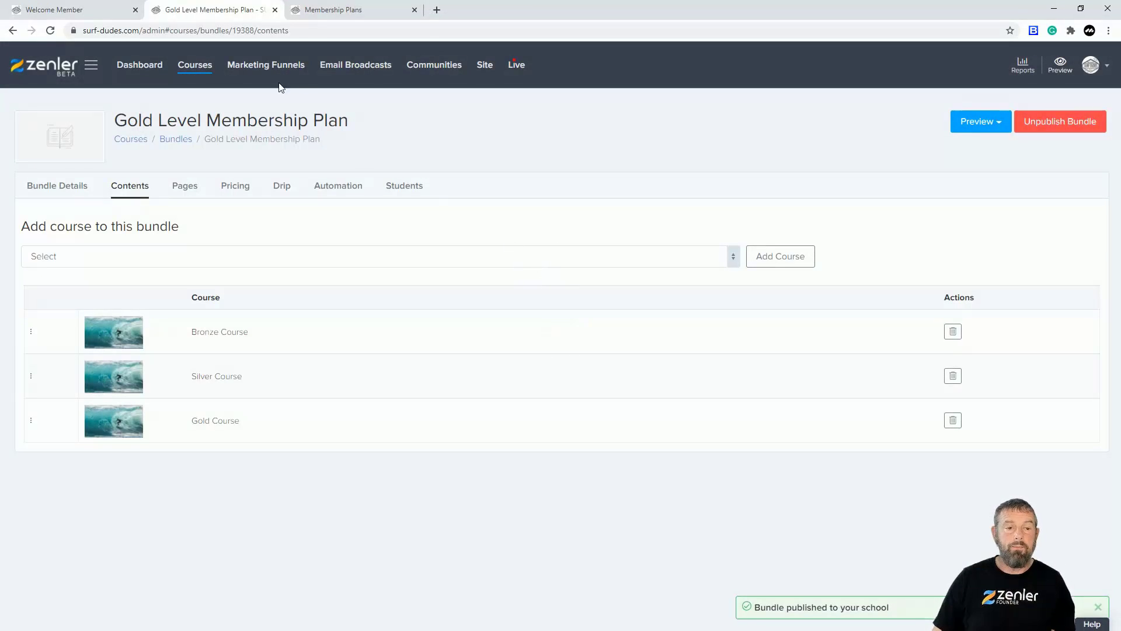
Reload the school's homepage and examine its SURF dude Courses section.
click(77, 10)
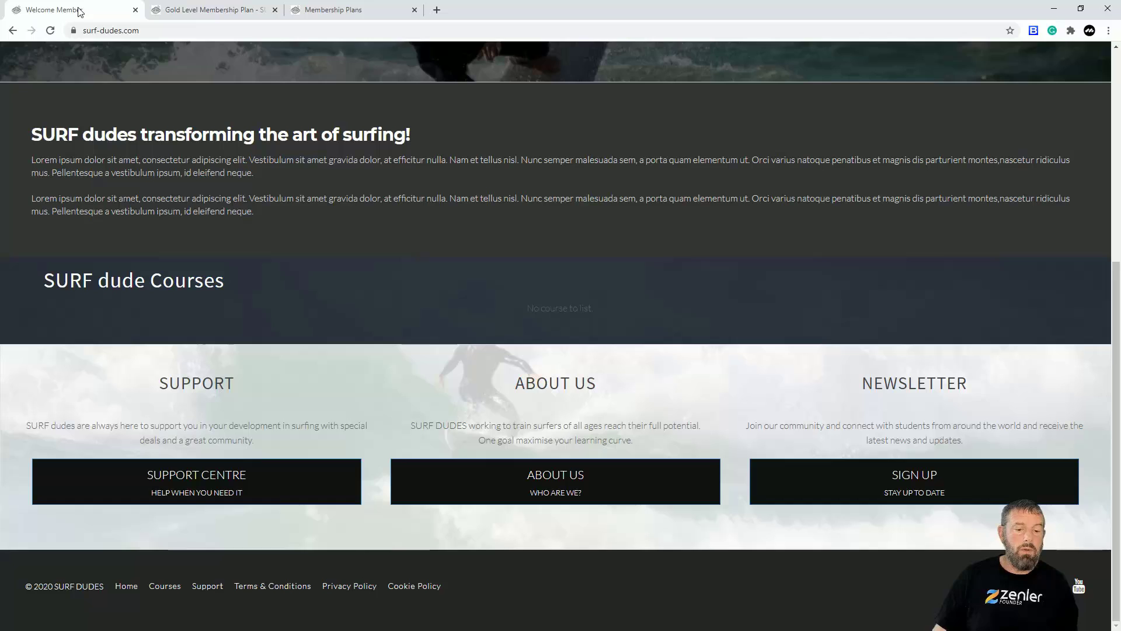
click(51, 30)
scroll(655, 311, down, 4)
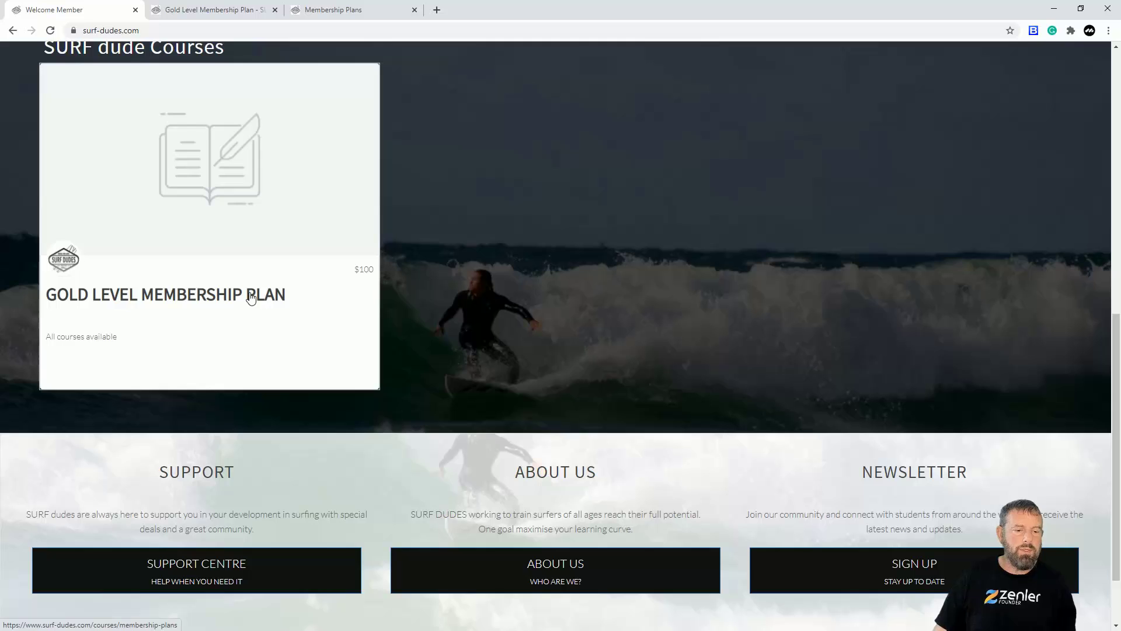
scroll(601, 288, up, 1)
scroll(601, 288, up, 4)
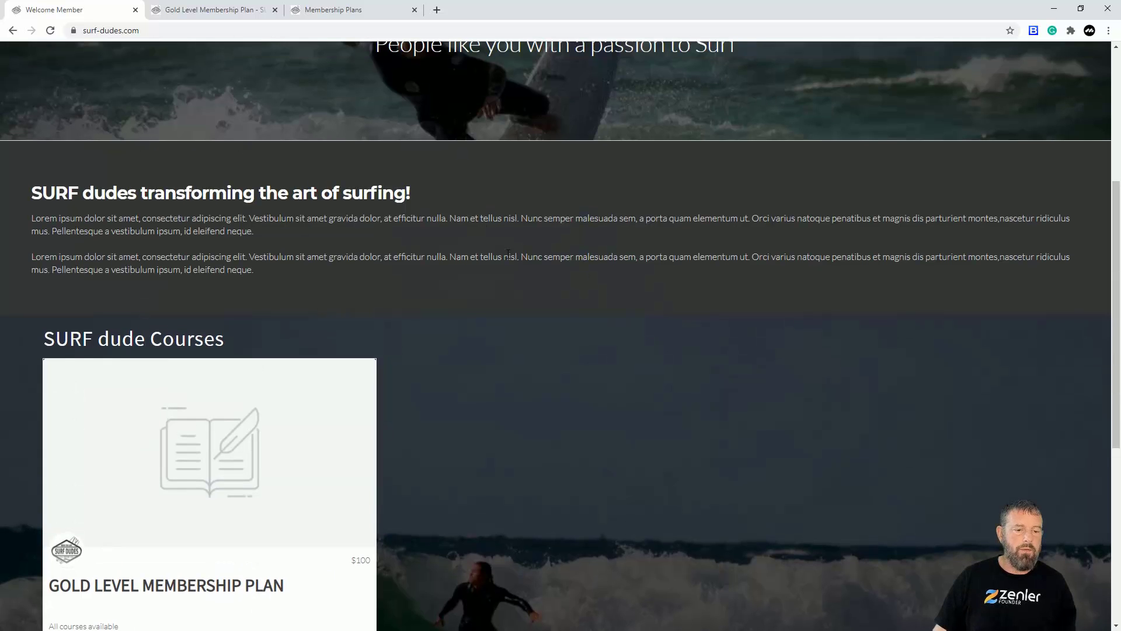
Compare the list of all courses in the admin area with the offering on the school's homepage.
click(228, 12)
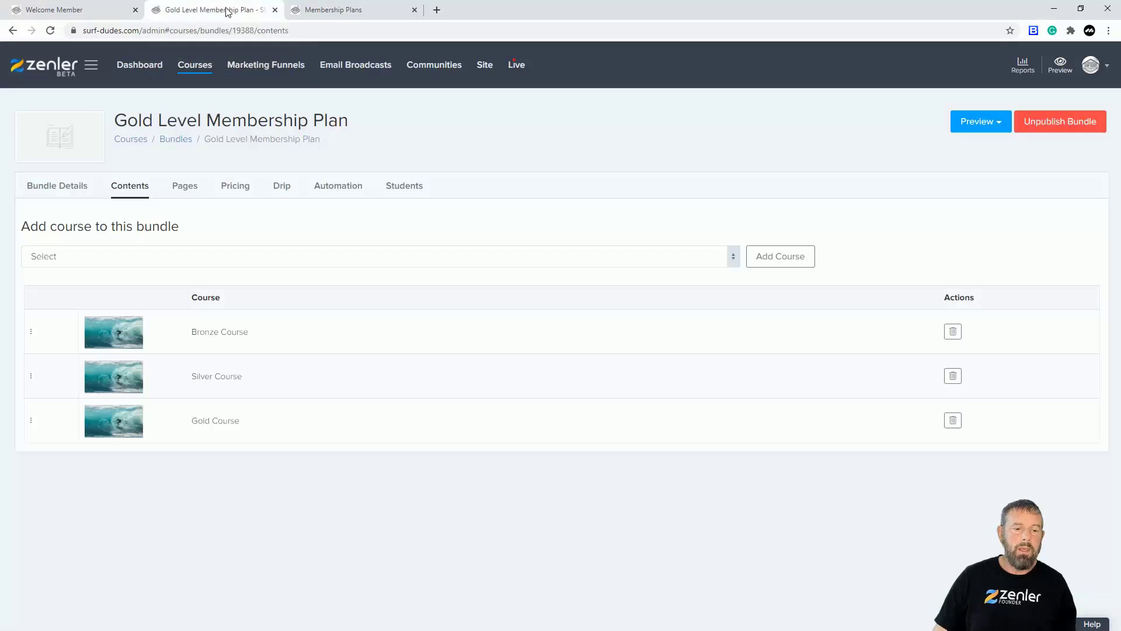
click(197, 66)
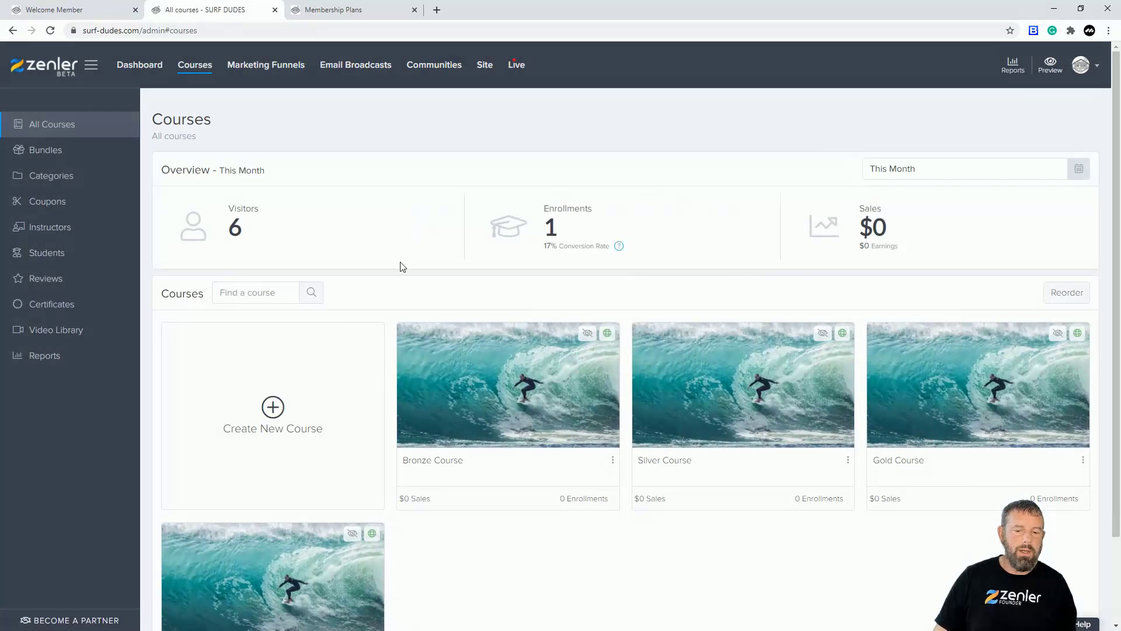
click(78, 13)
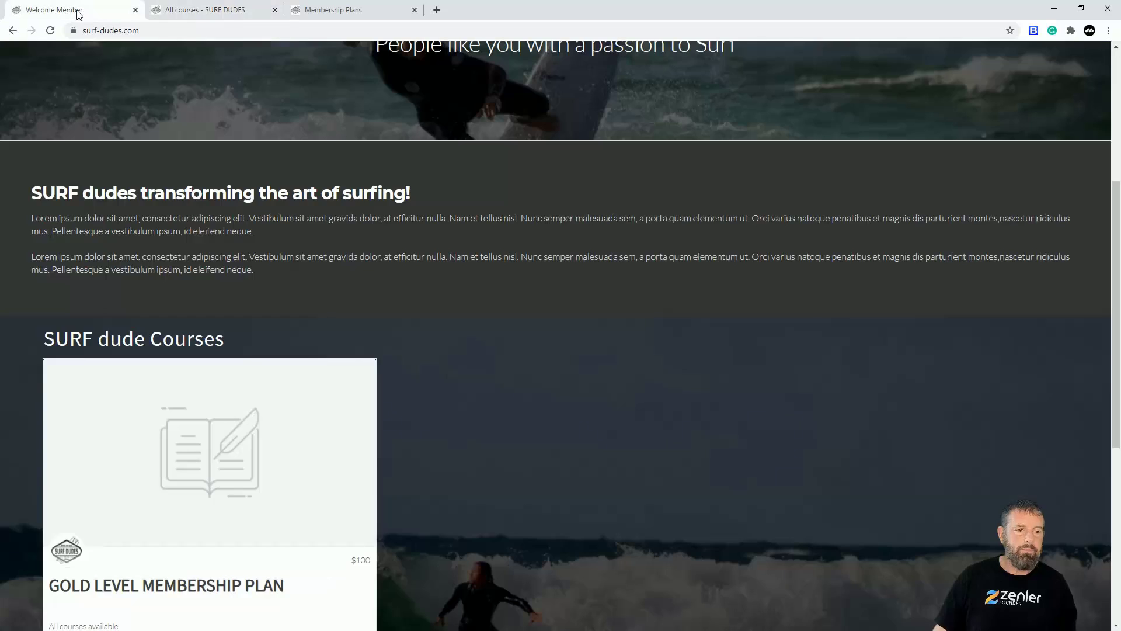
click(180, 14)
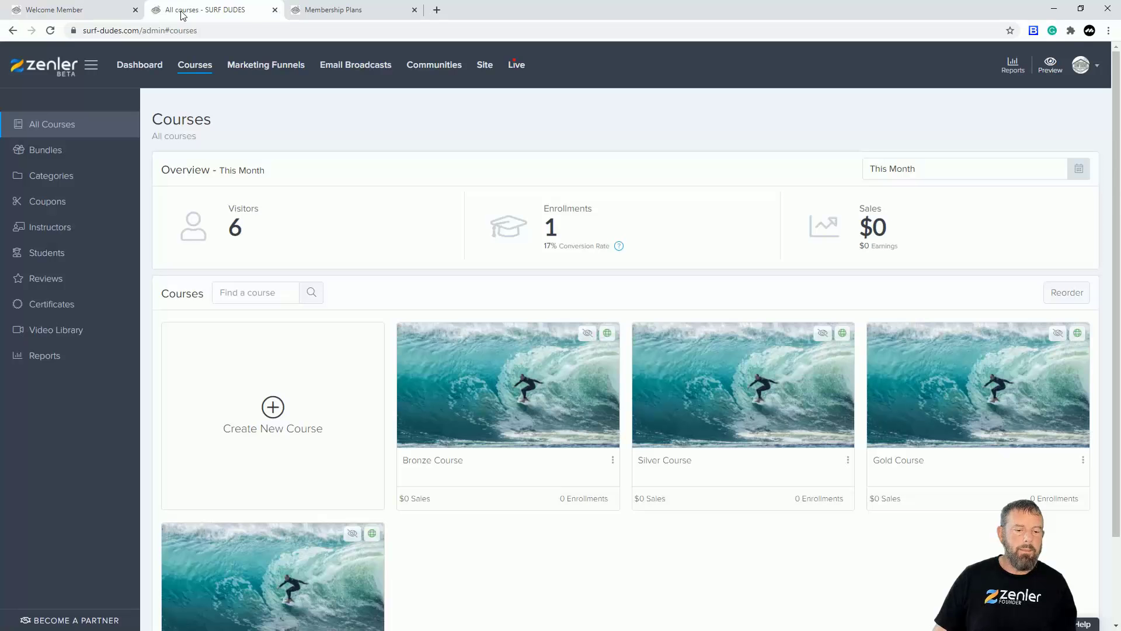
click(51, 14)
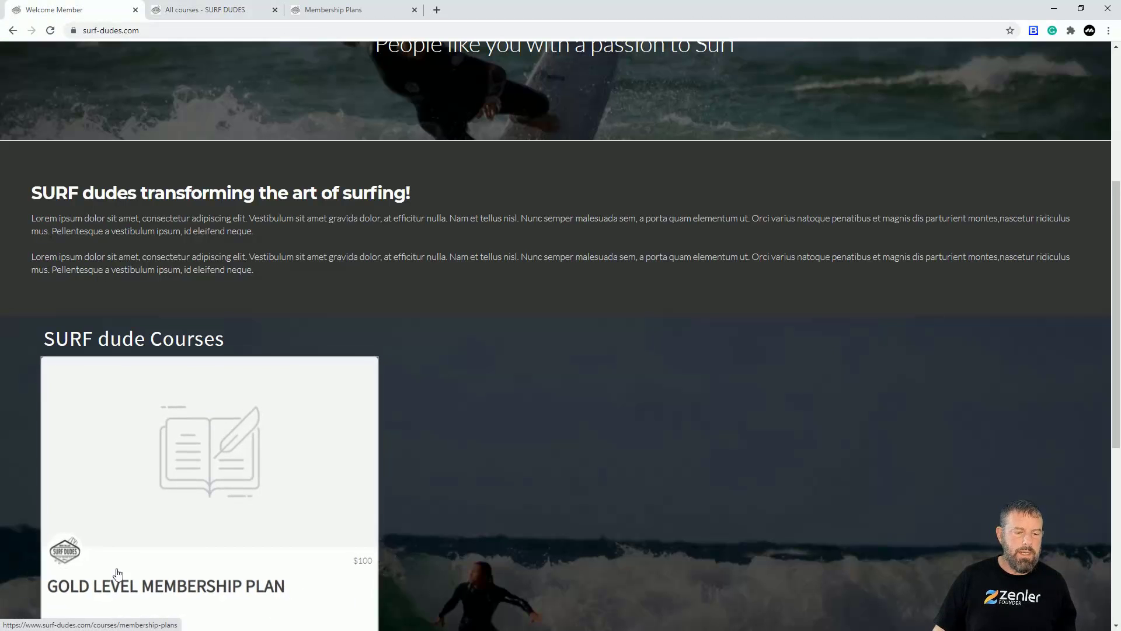
click(207, 12)
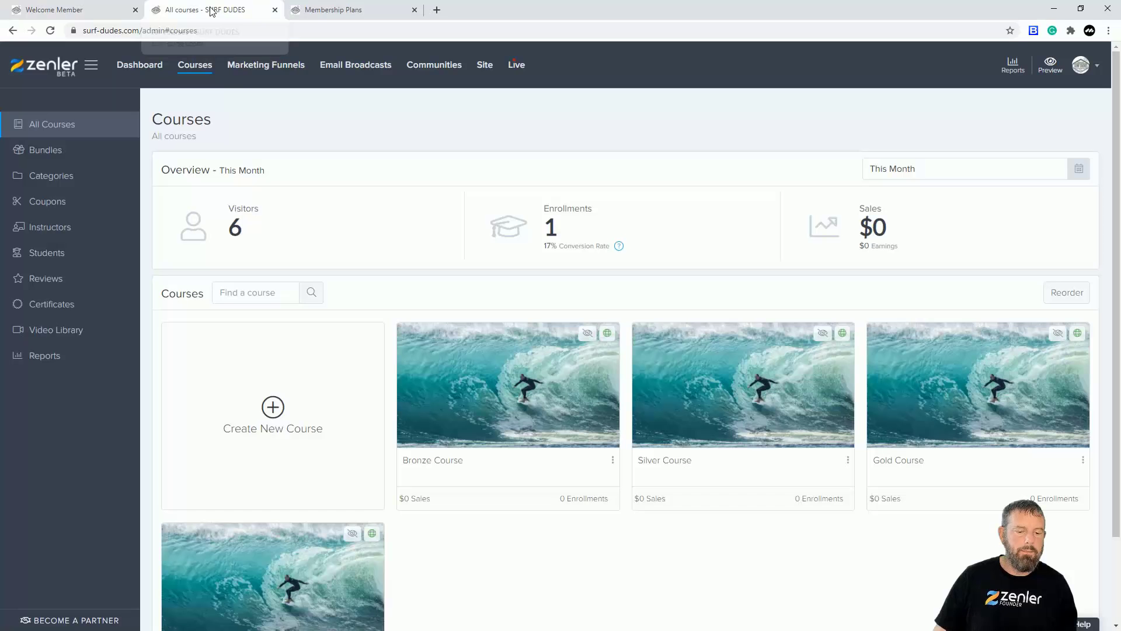
Start a new bundle and name it "Silver Level Membership Plan".
click(45, 151)
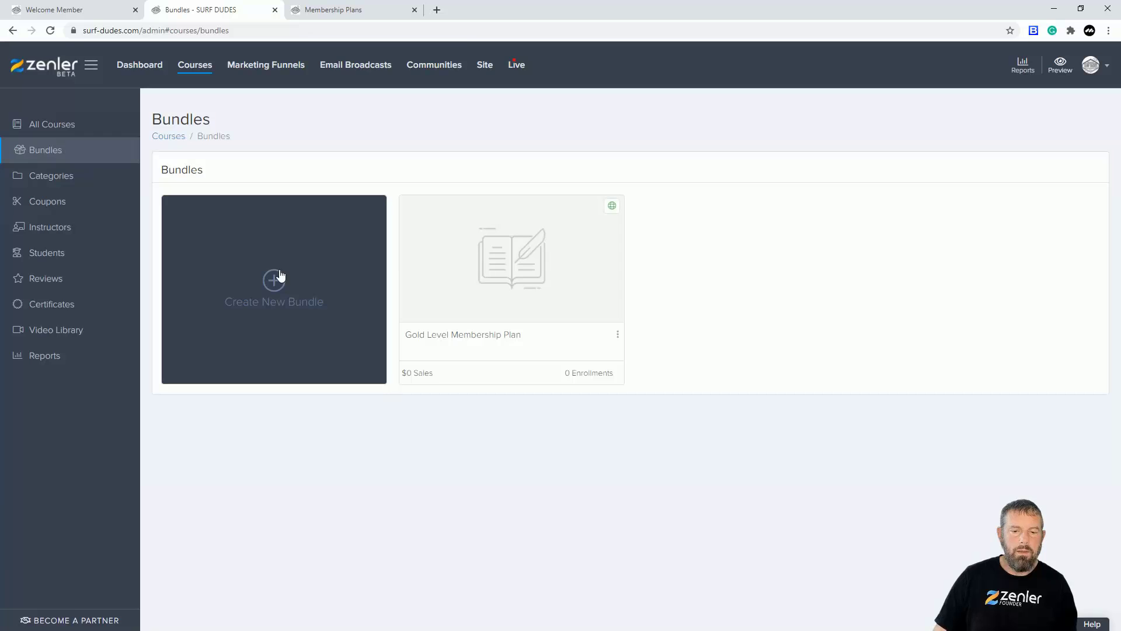
click(301, 273)
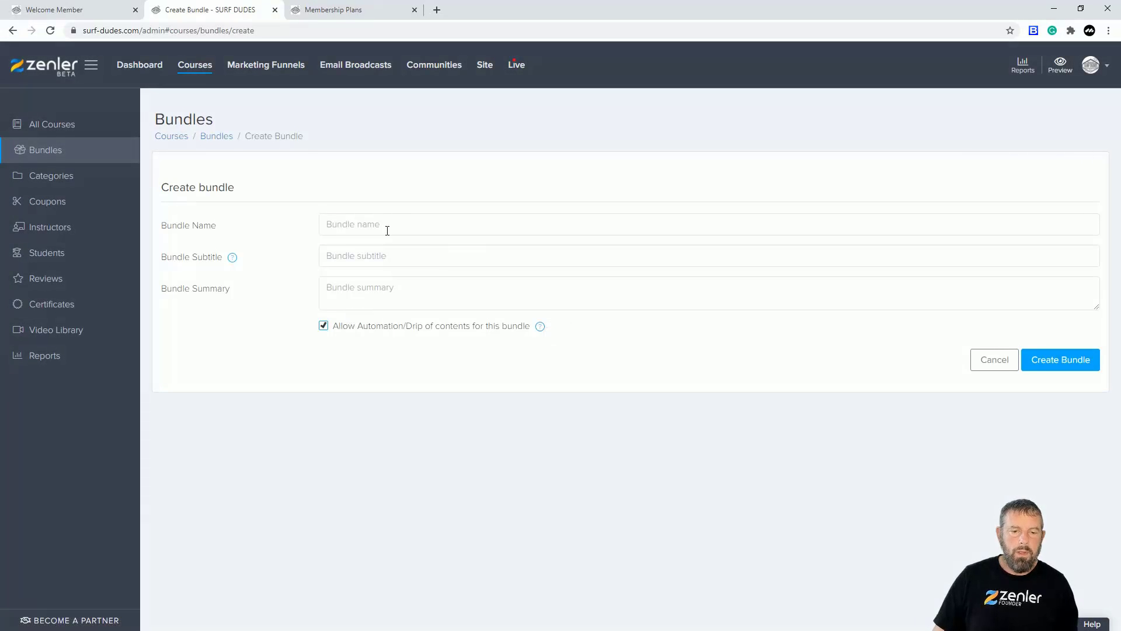
click(387, 230)
text(Si)
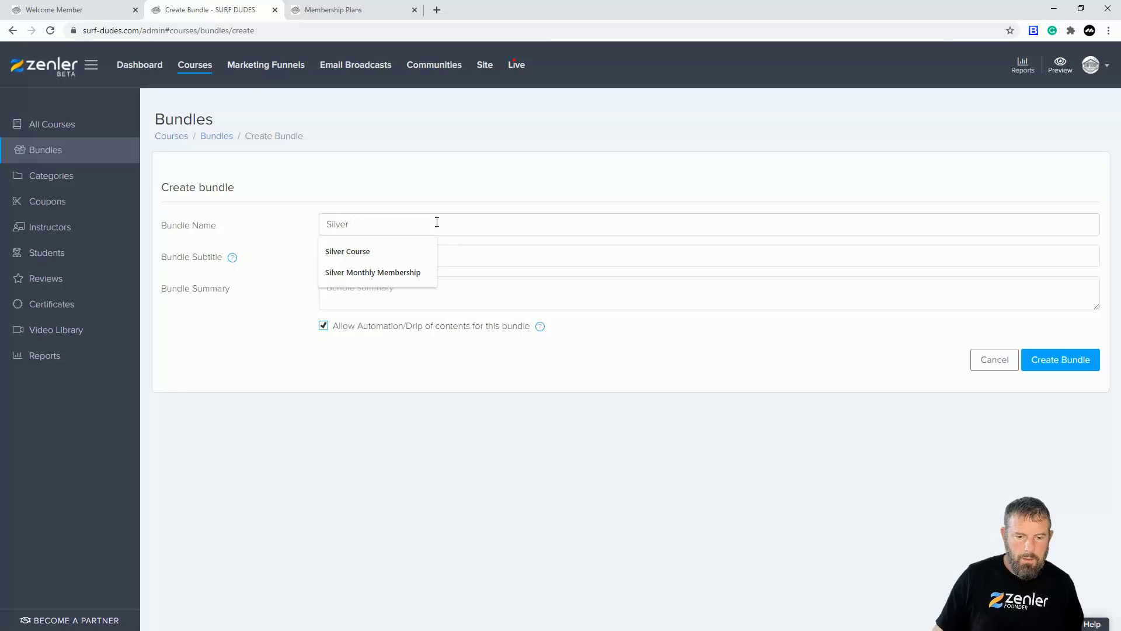
text(lver)
key(ctrl+a)
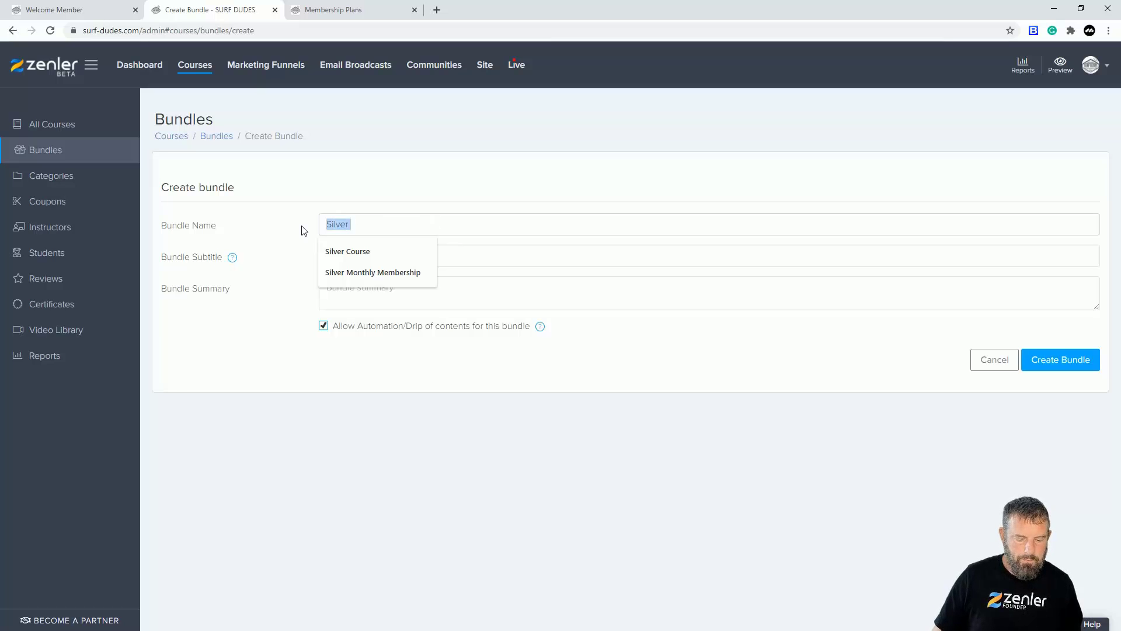
text(Gold Level Membership Plan)
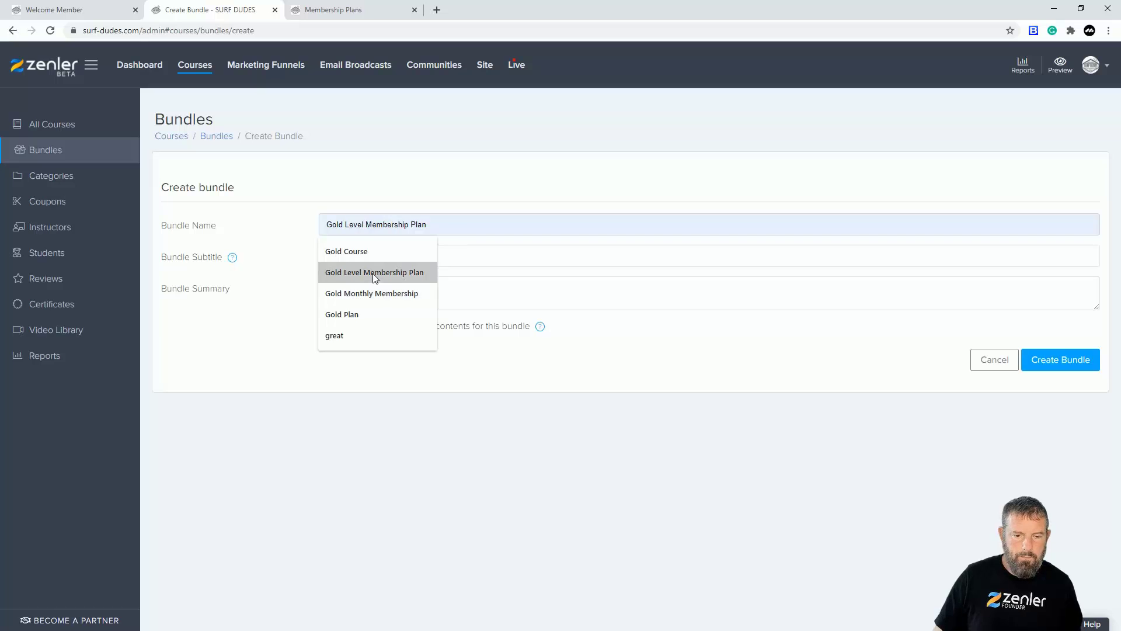
click(357, 272)
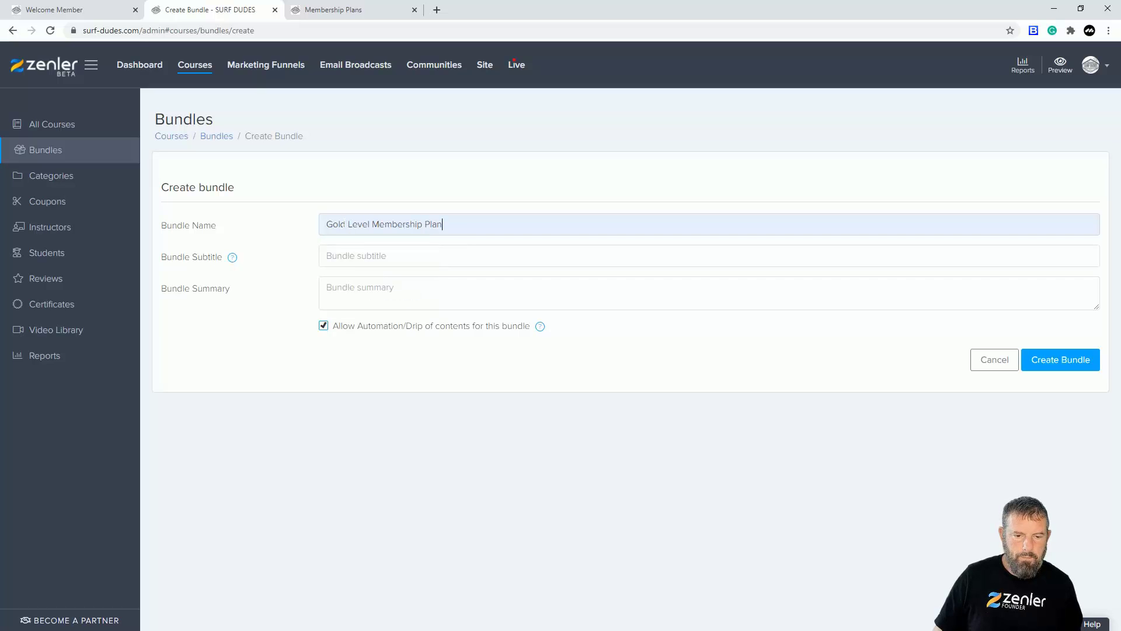
text(Silver)
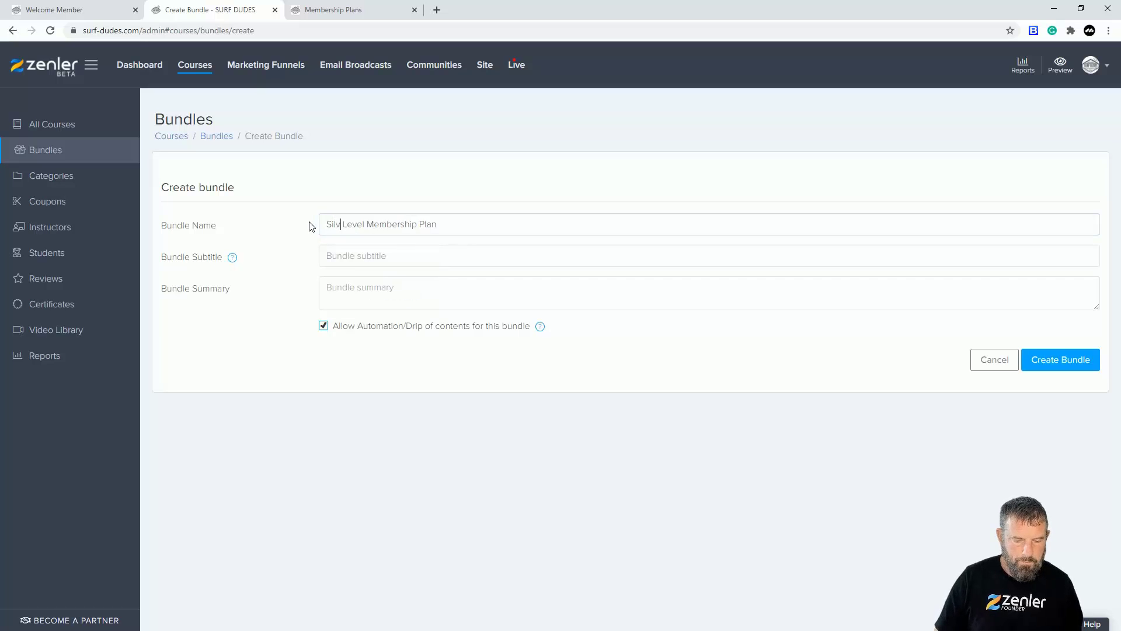
Set the bundle subtitle to "Includes bronze and silver courses", disallow Automation/Drip of contents, and create the bundle without a summary.
click(433, 259)
text(Includes bronze and silver cour)
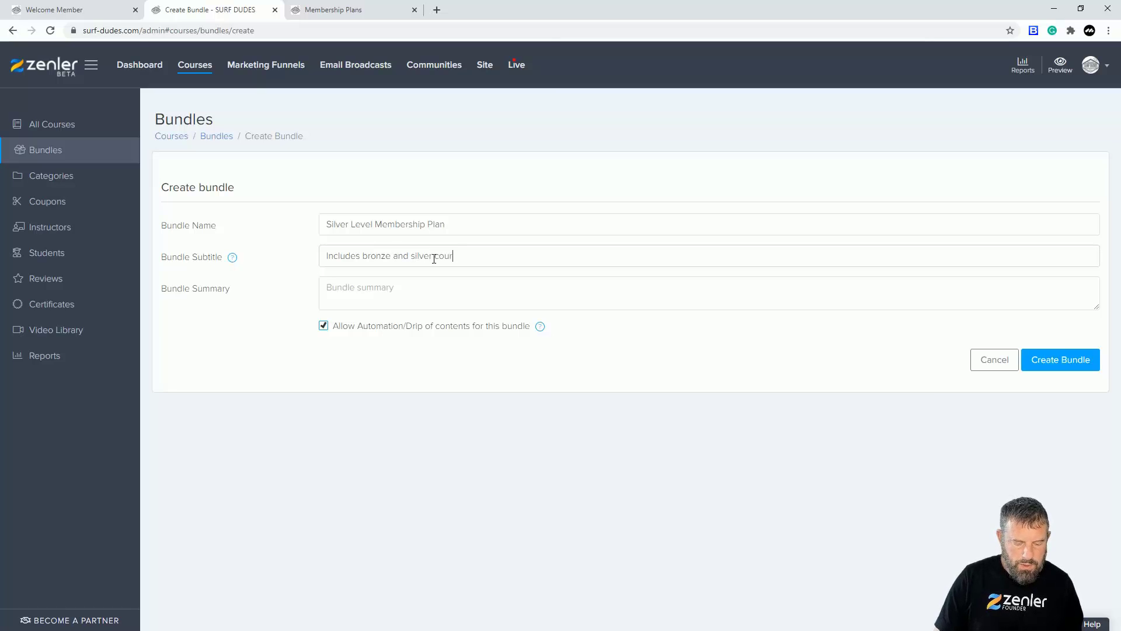
click(373, 289)
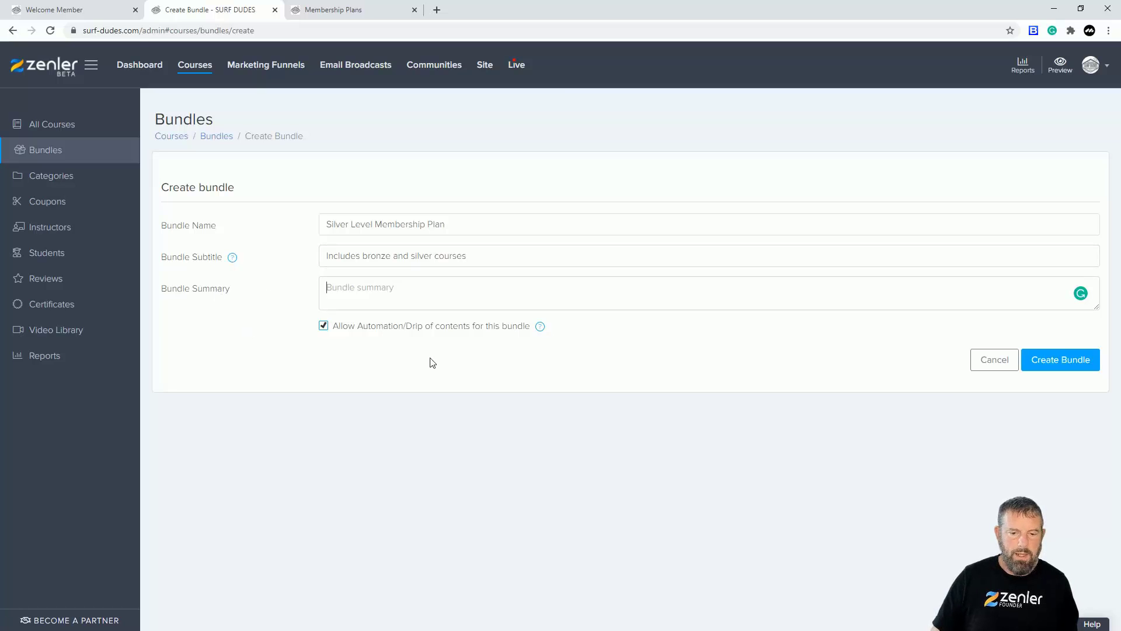
click(324, 328)
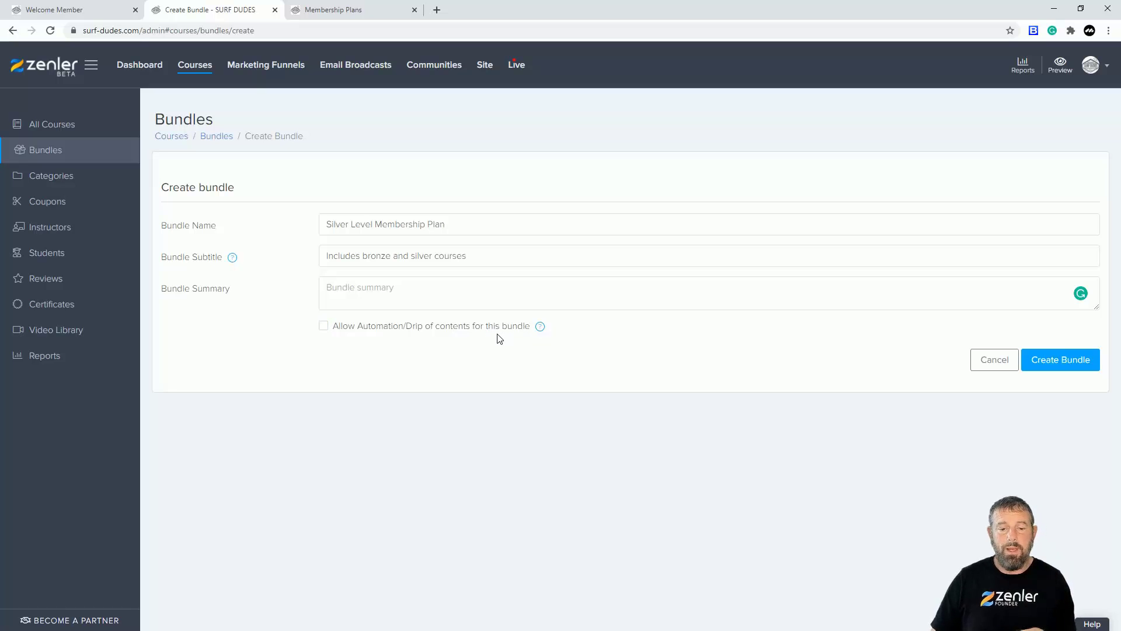
click(1064, 362)
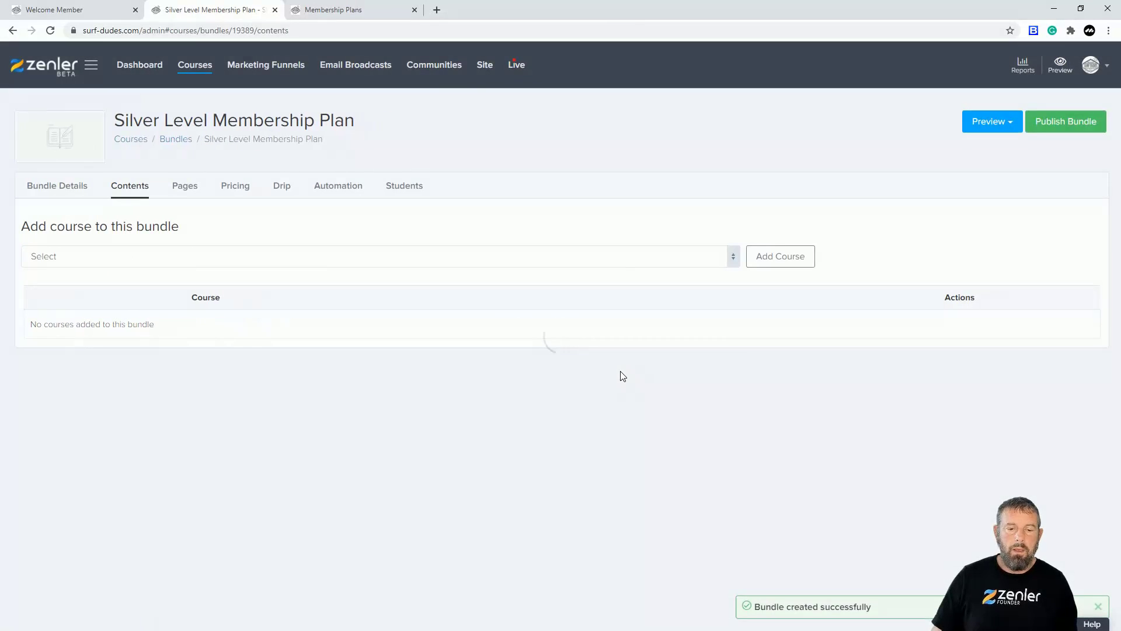
Add the Bronze Course and Silver Course to the Silver Level Membership Plan bundle, with the Bronze Course listed first.
click(734, 260)
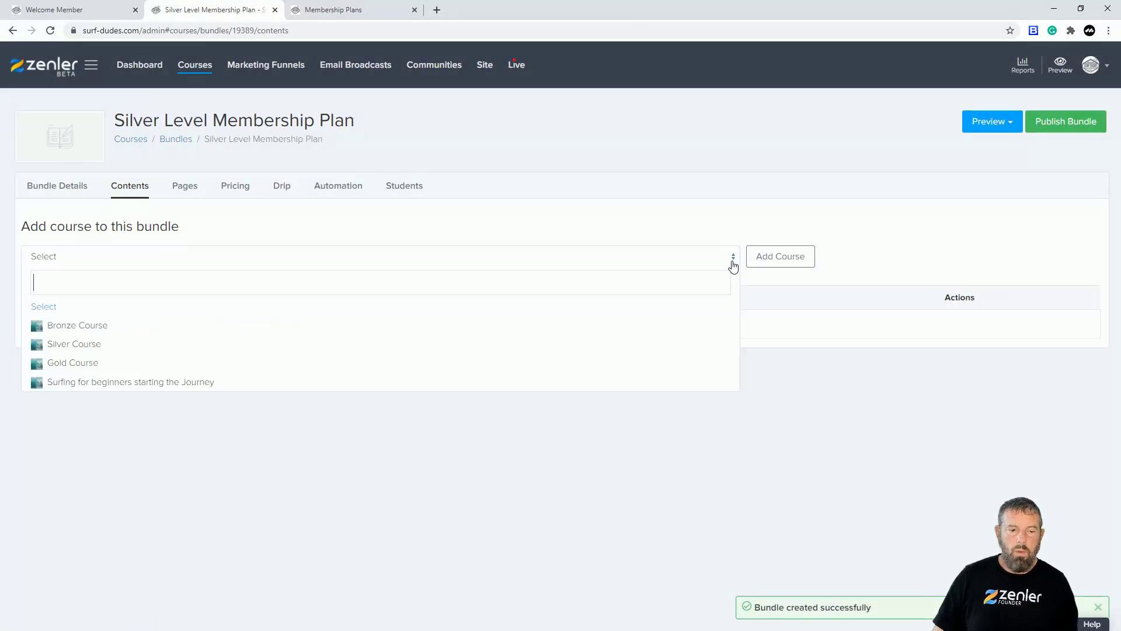
click(75, 336)
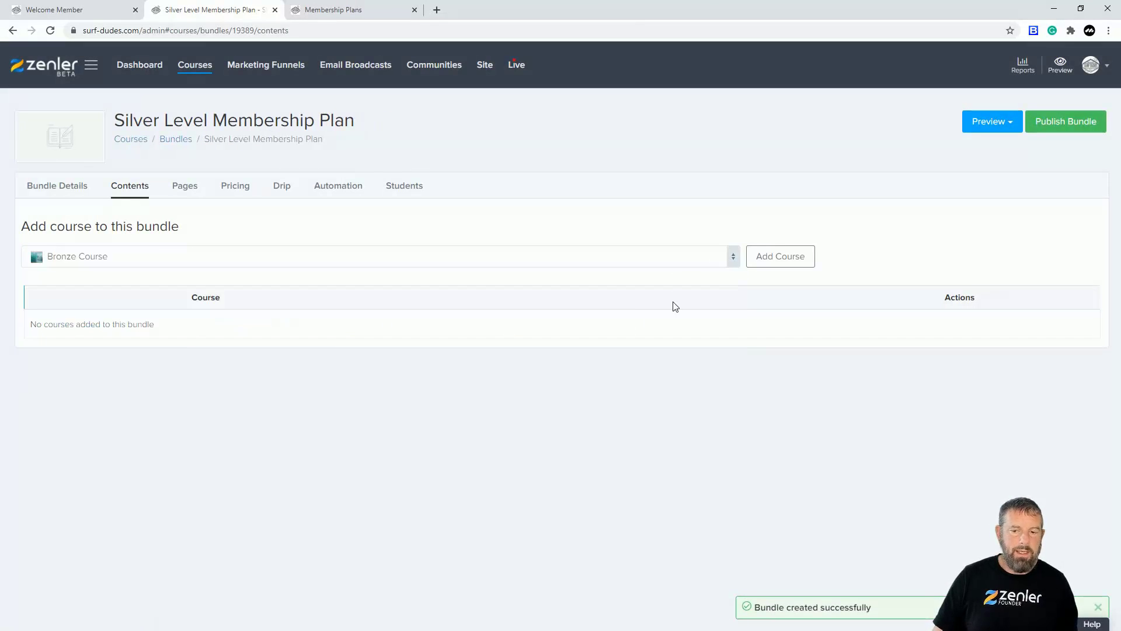
click(733, 258)
click(785, 262)
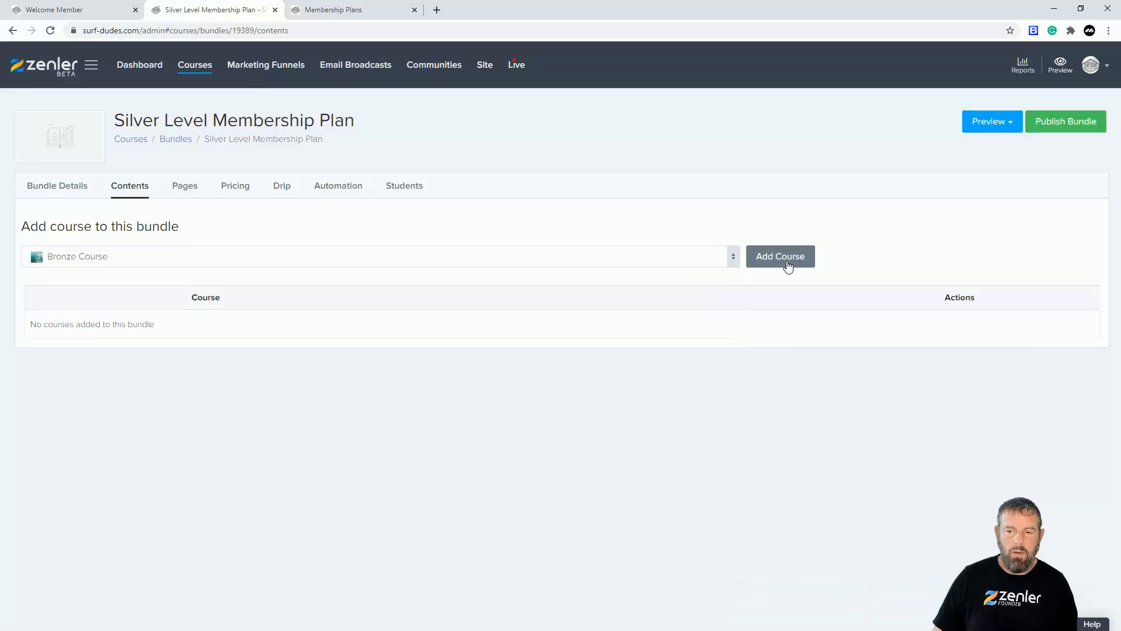
click(733, 261)
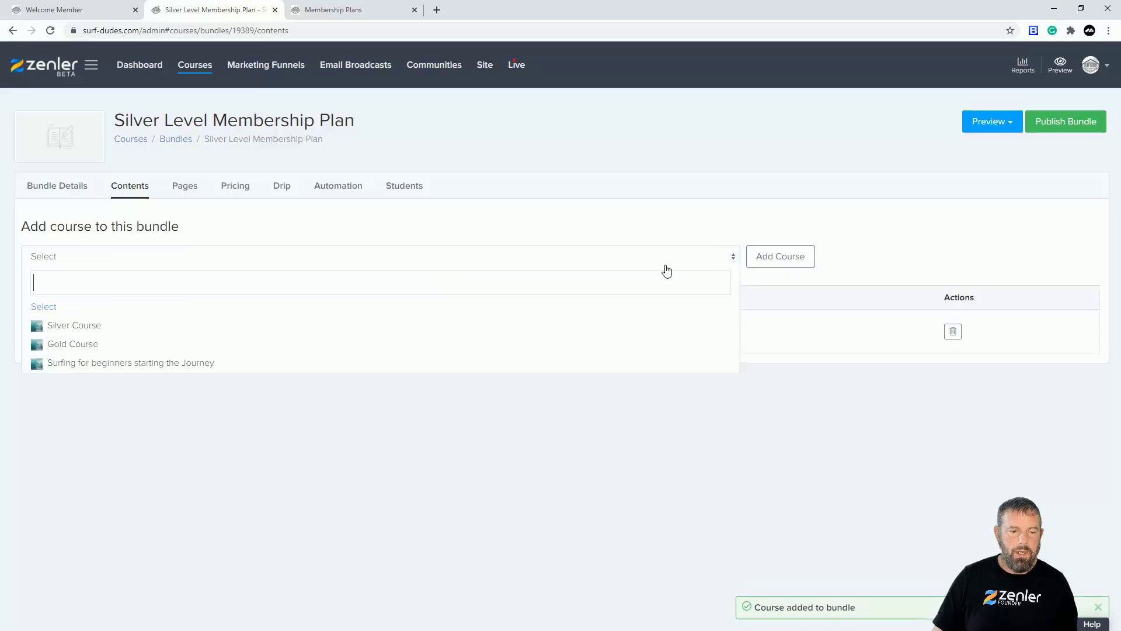
click(91, 325)
click(793, 258)
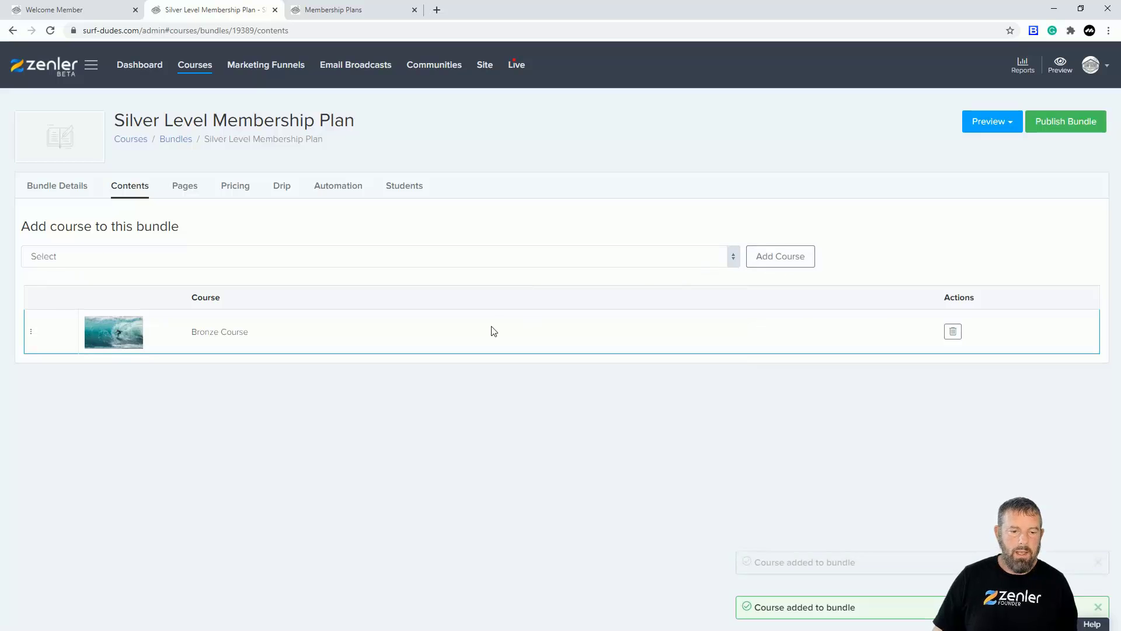
drag(32, 334, 43, 388)
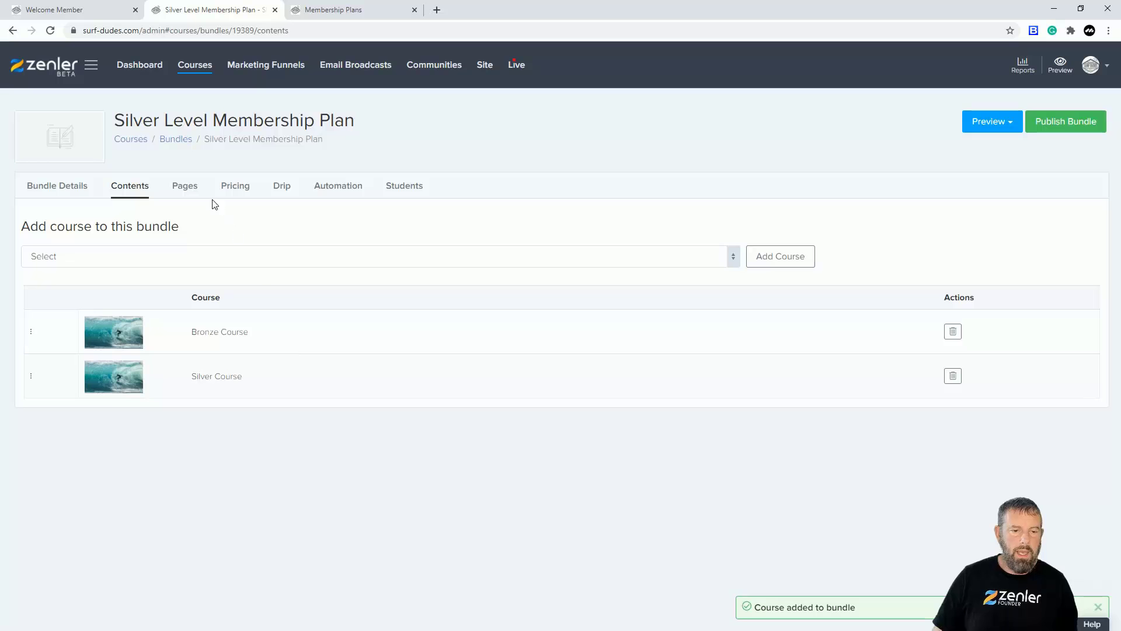
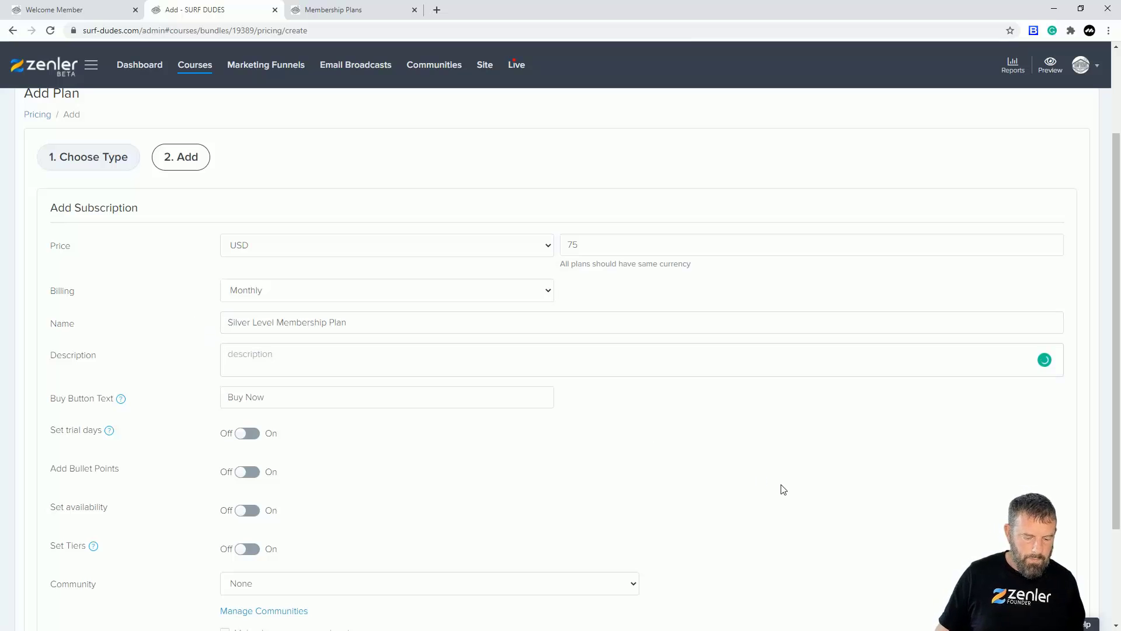
Enter "Includes Bronze and Silver level courses" as the description of the Silver Level Membership Plan subscription.
text(I)
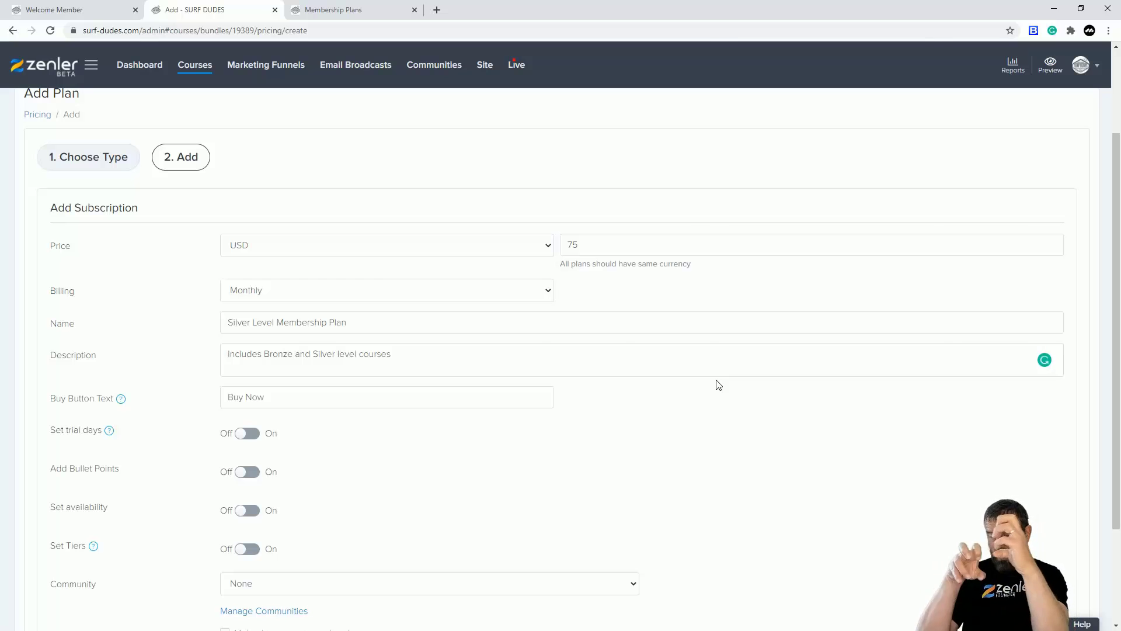
Finish the $75 monthly subscription plan for the Silver Level Membership Plan and publish the bundle.
scroll(779, 395, down, 3)
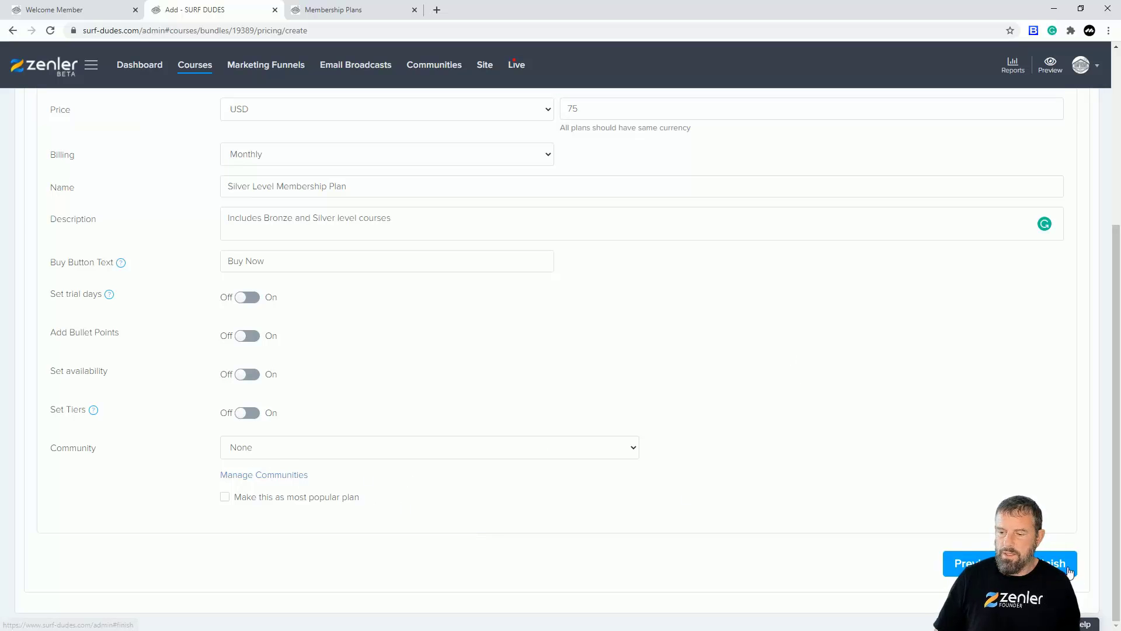
click(1045, 563)
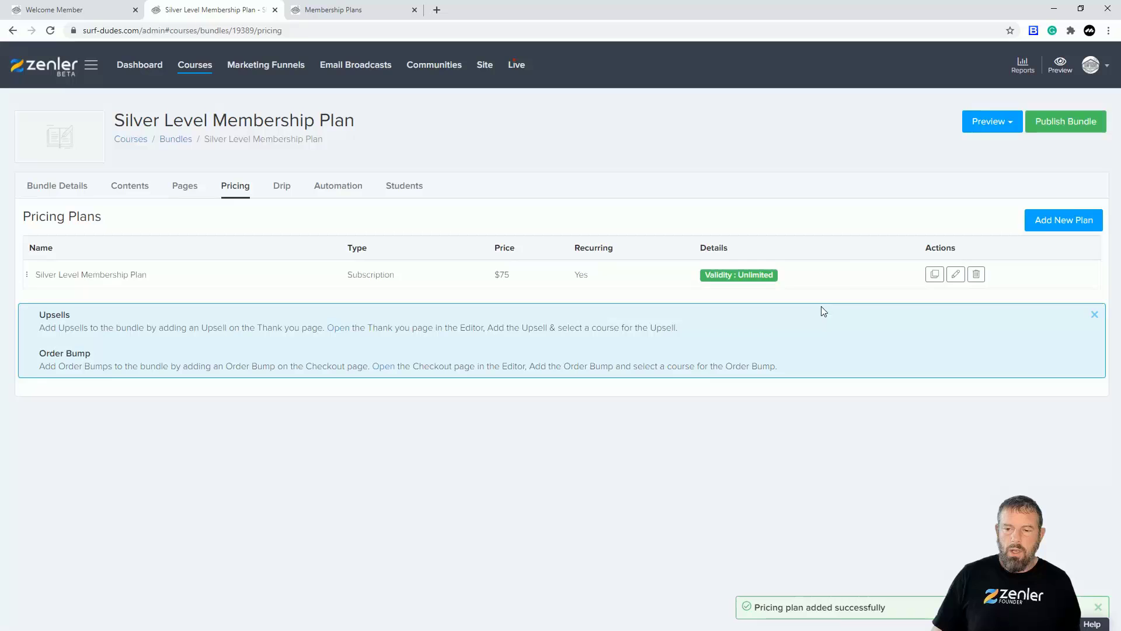
click(1056, 125)
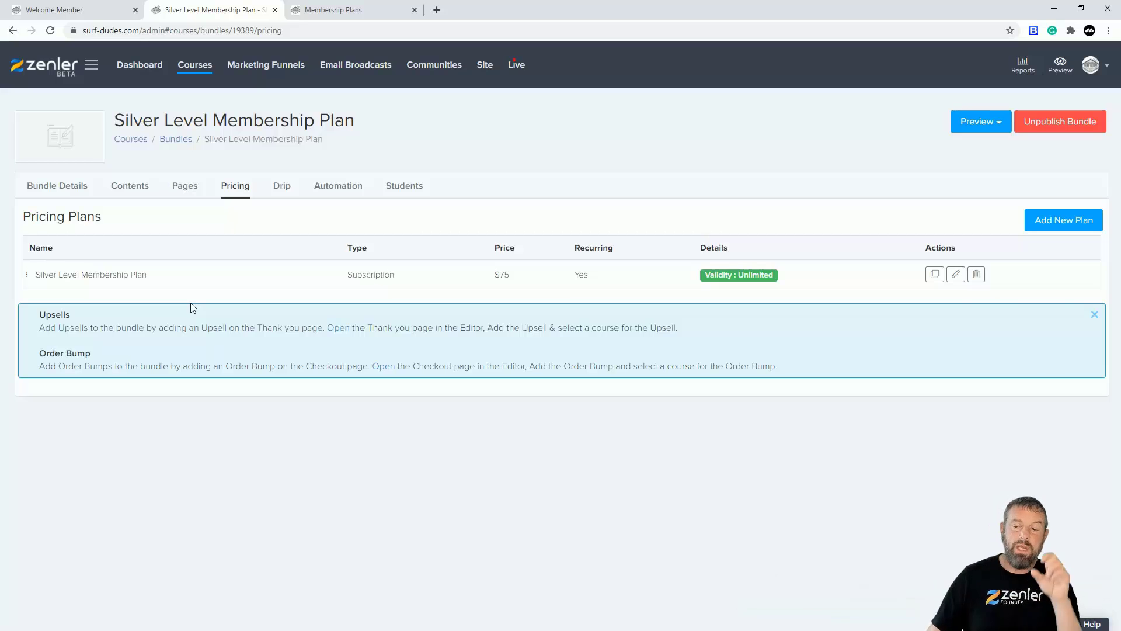
Reload the school's home page and review the Silver Level Membership Plan's sales page, including its included courses.
click(97, 7)
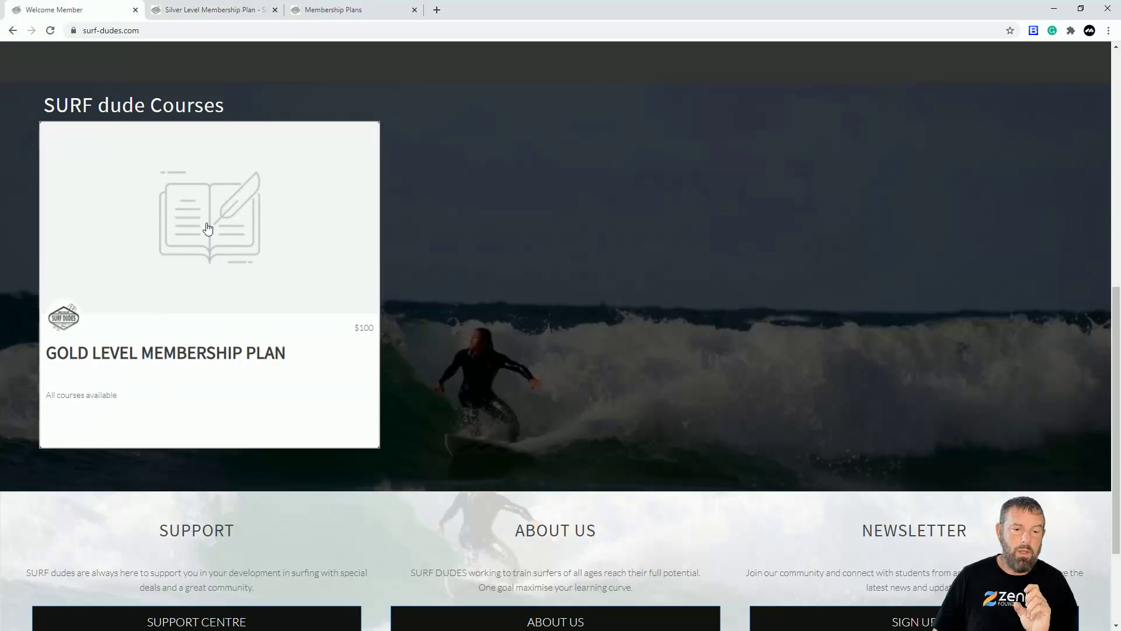
click(188, 10)
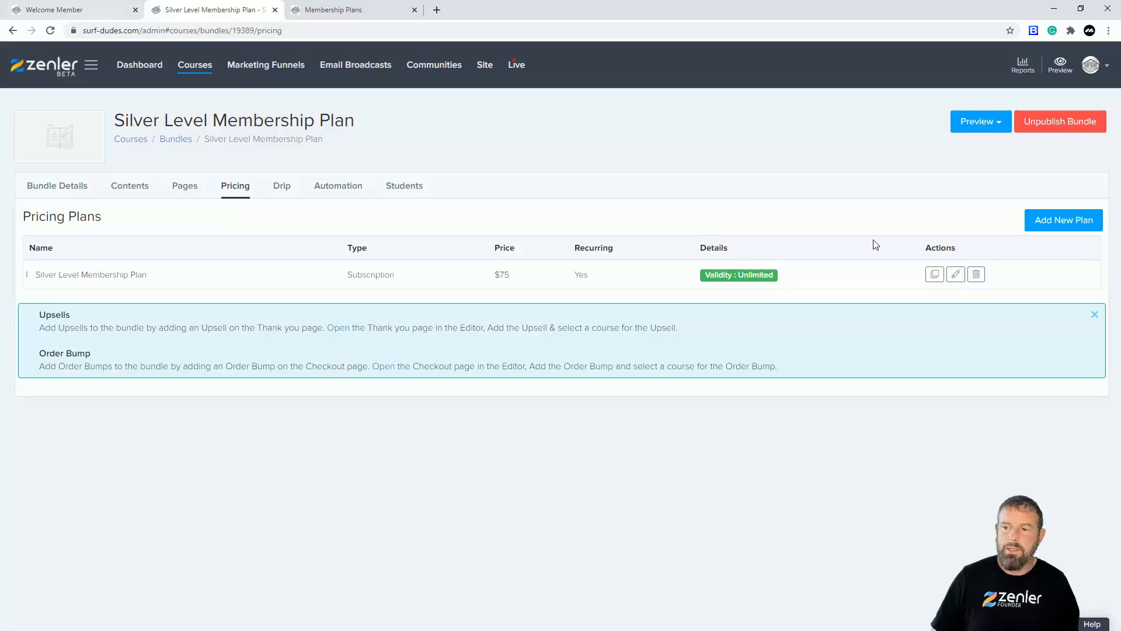
click(79, 13)
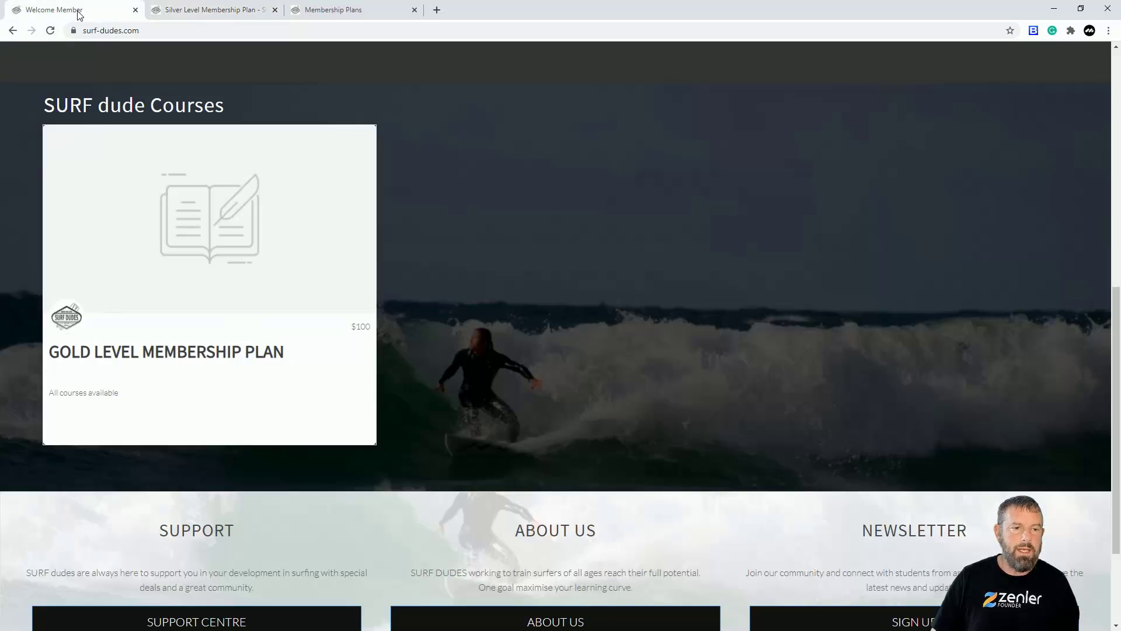
click(51, 30)
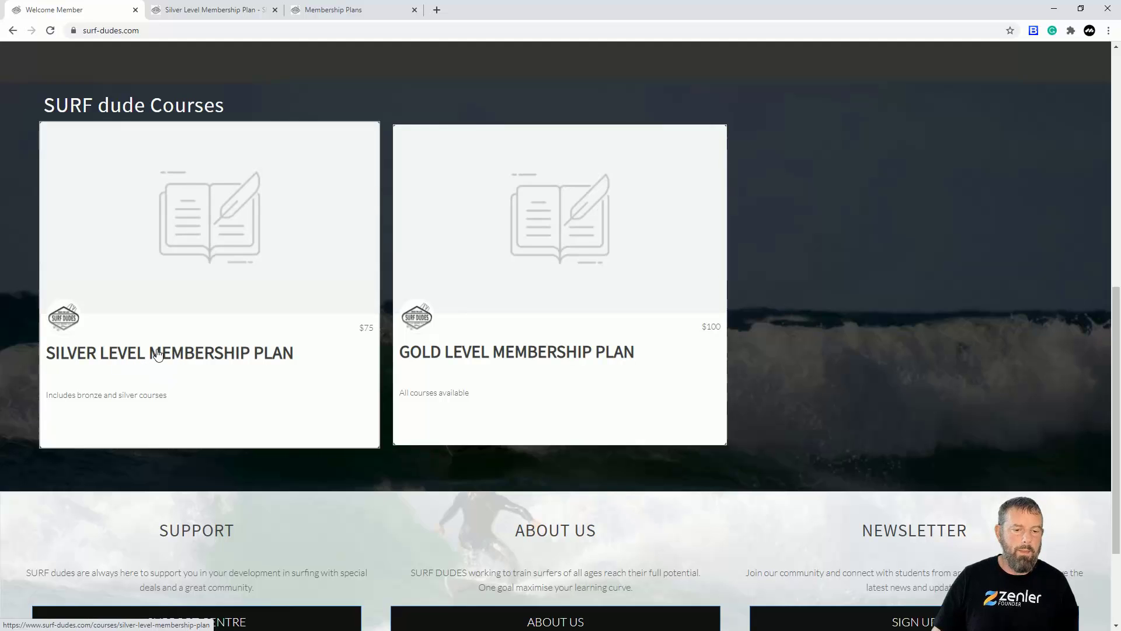
click(317, 353)
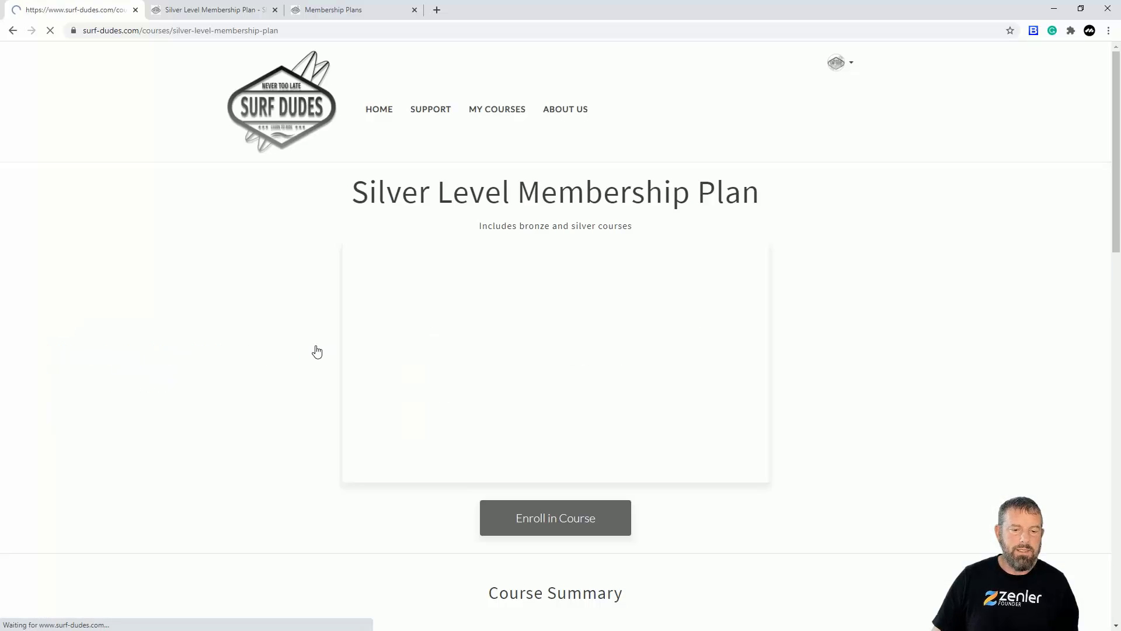
scroll(1041, 330, down, 10)
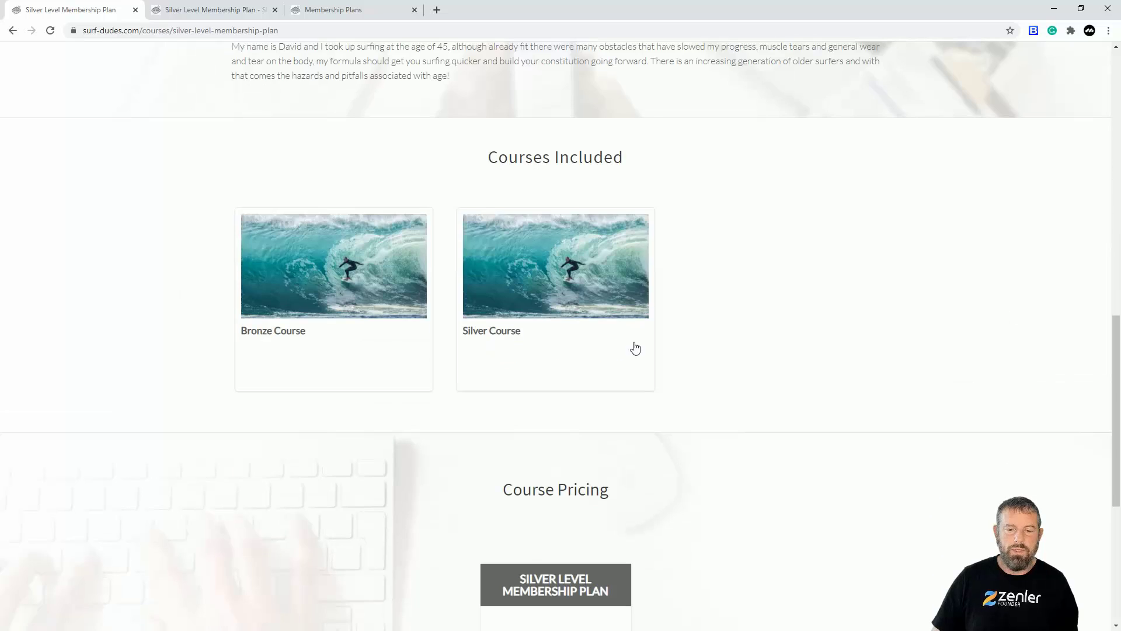
scroll(814, 301, up, 6)
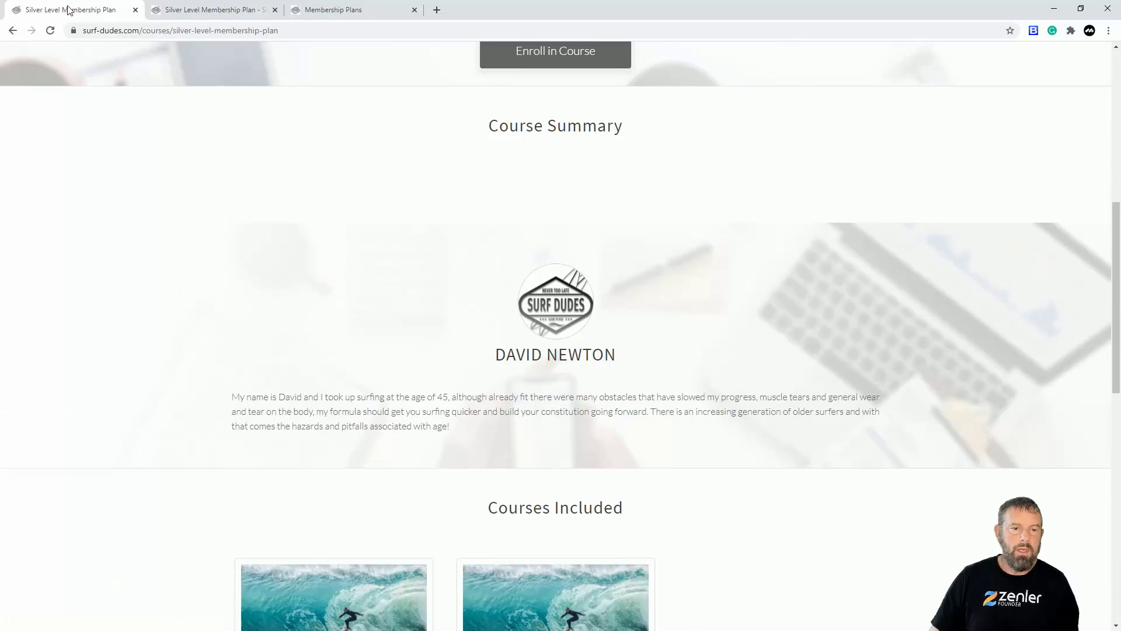
Make the Bronze Course no longer secret and update its course details.
click(216, 10)
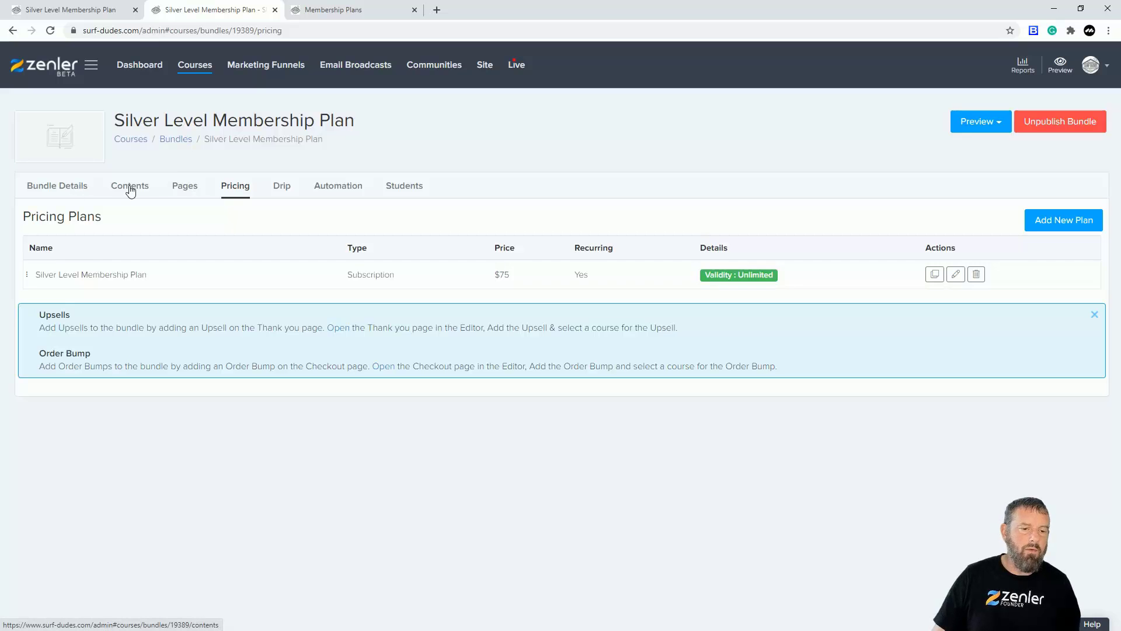
click(198, 69)
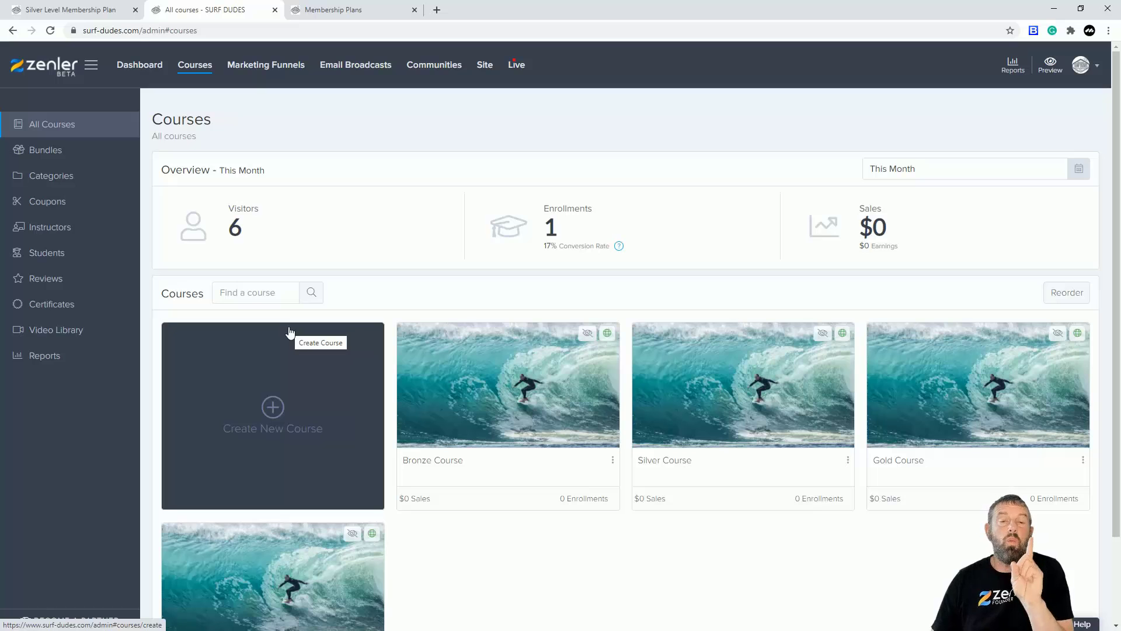
click(506, 392)
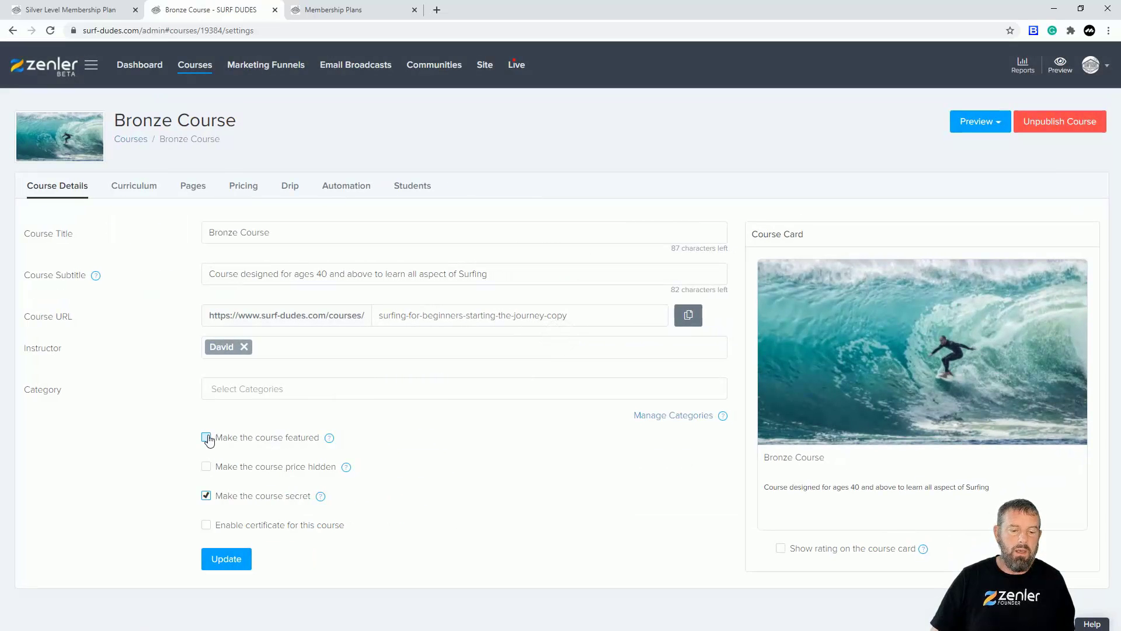
click(206, 496)
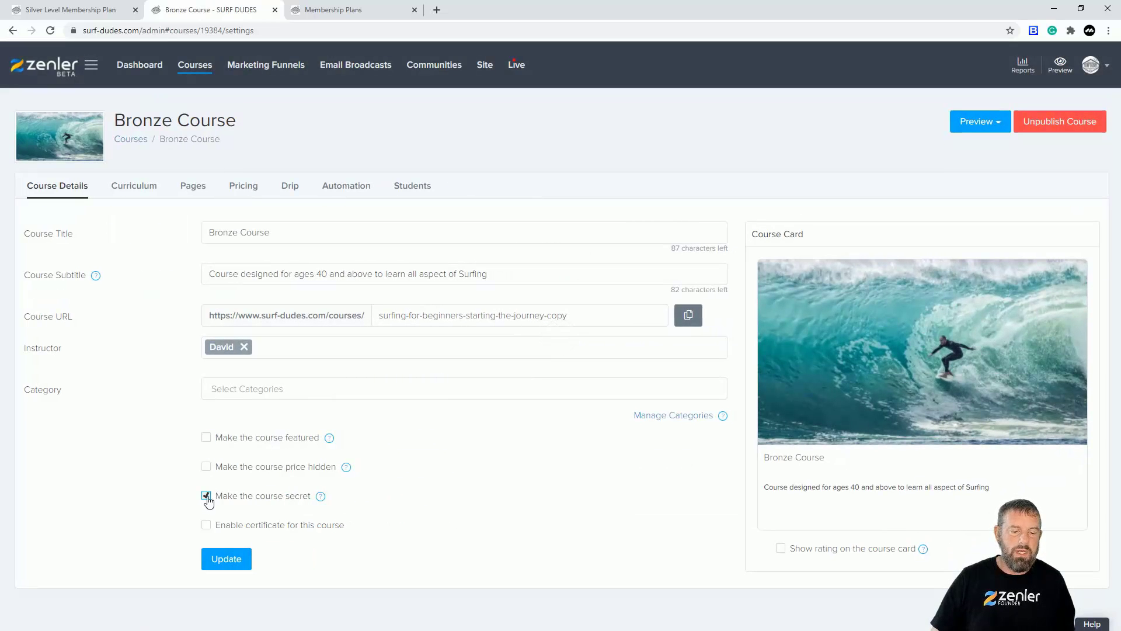
click(228, 559)
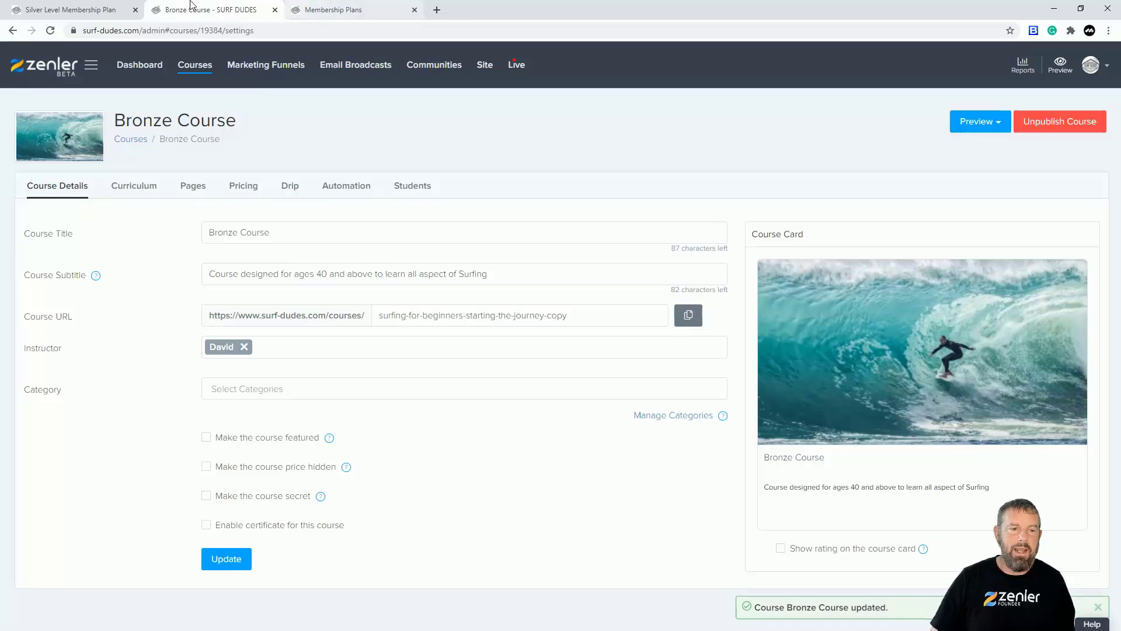
Return to the school's home page and check which courses and plans are listed under SURF dude Courses.
click(68, 10)
click(51, 30)
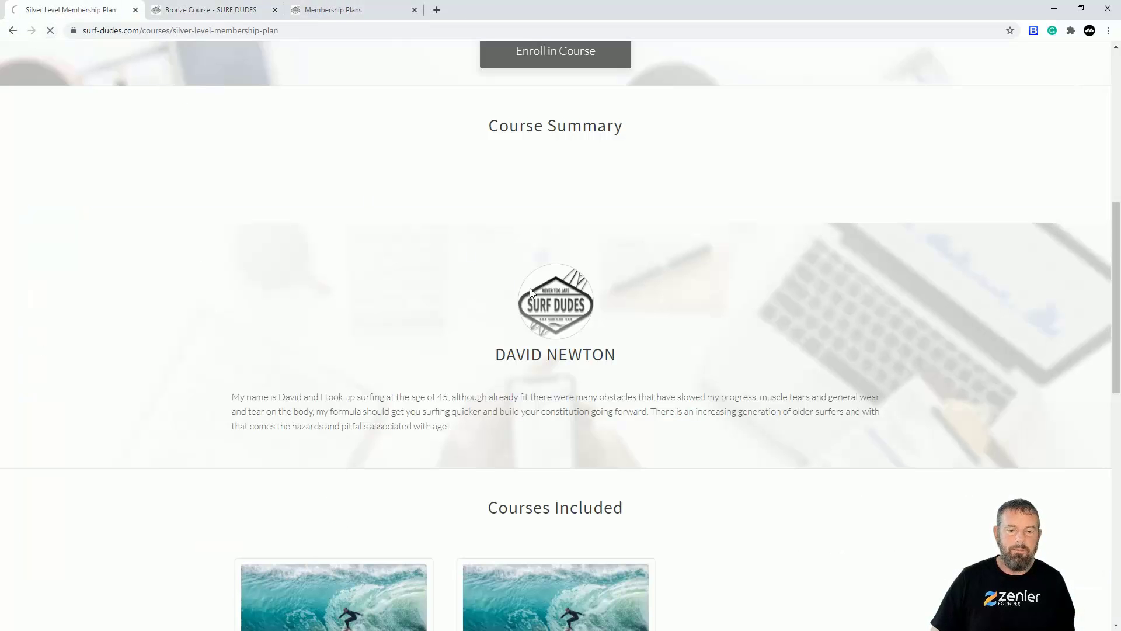
click(12, 32)
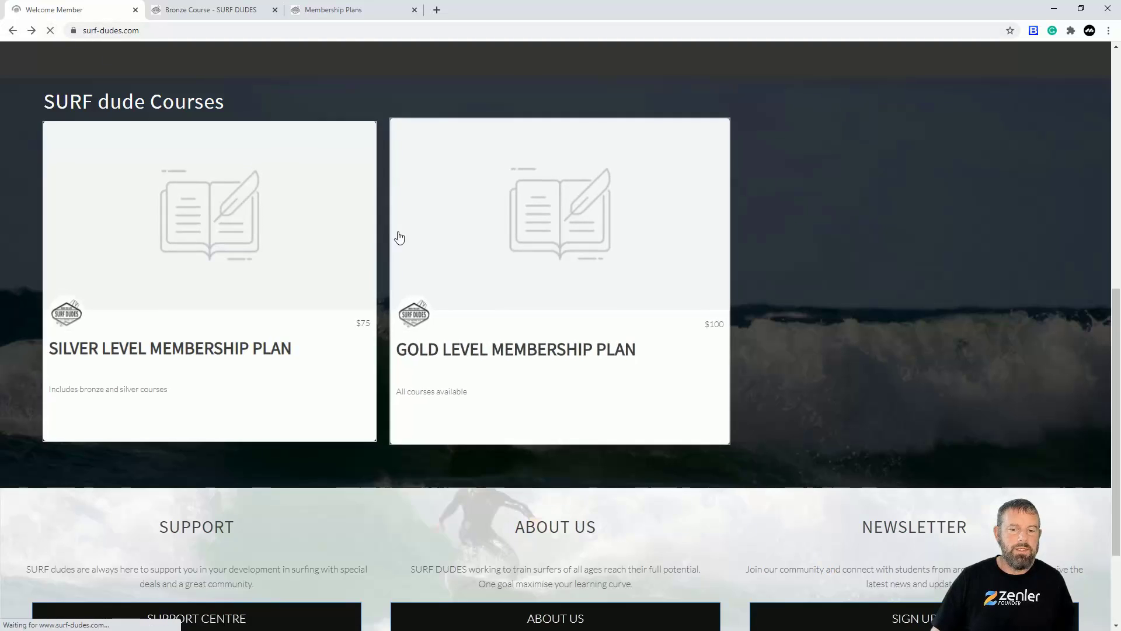
scroll(398, 235, down, 3)
scroll(618, 327, up, 5)
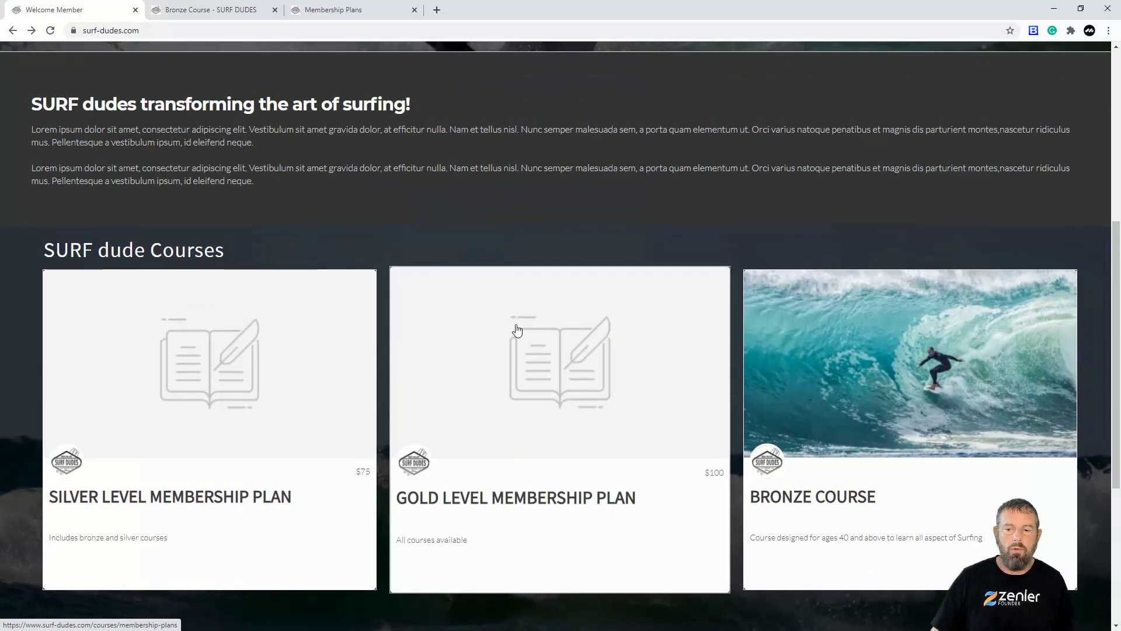
Clone the Silver Level Membership Plan bundle from the school's bundles.
click(181, 10)
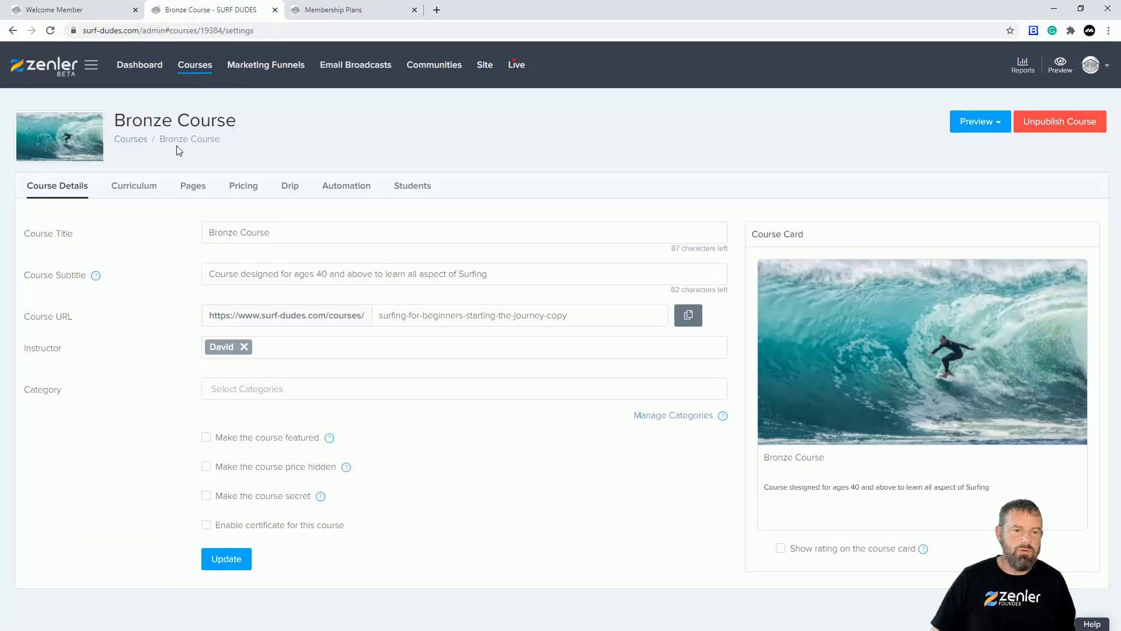
click(196, 70)
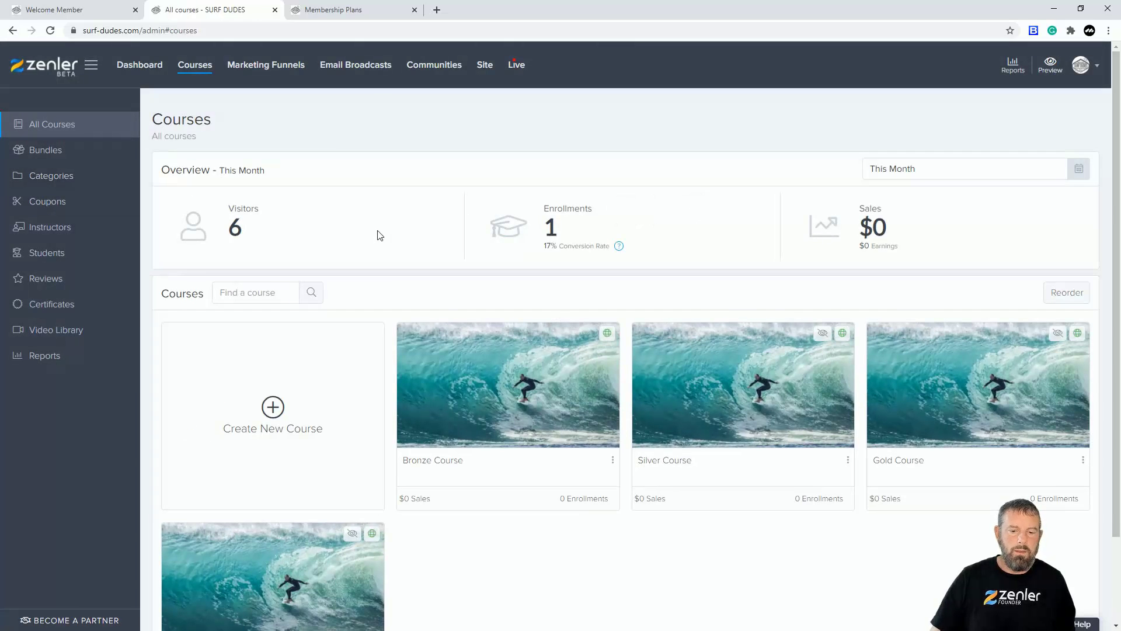
scroll(379, 233, down, 2)
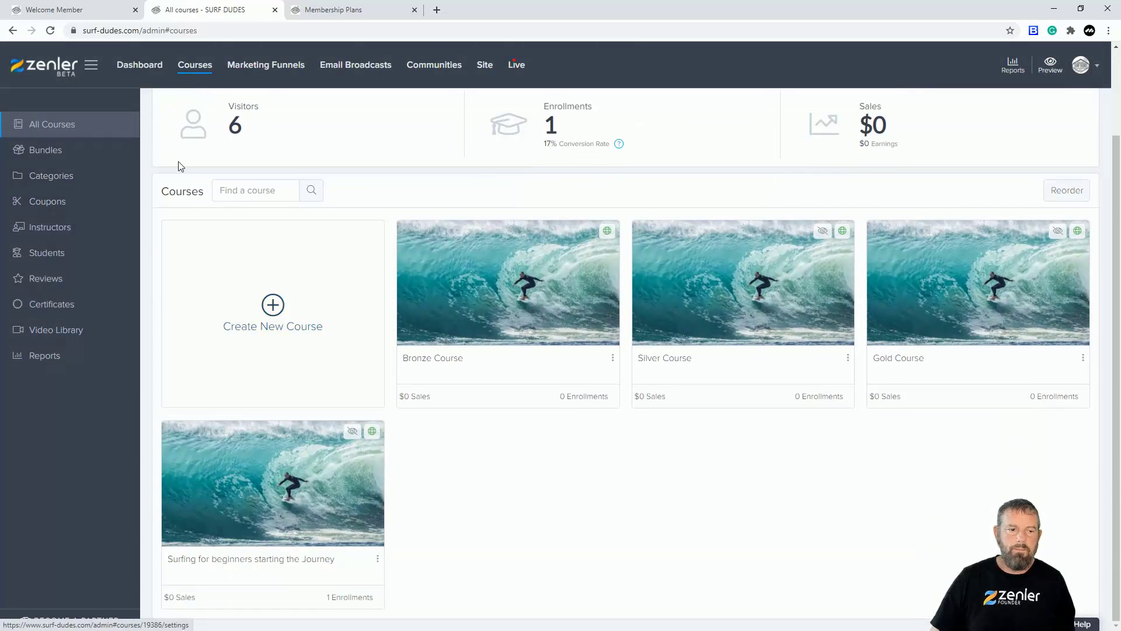
click(59, 151)
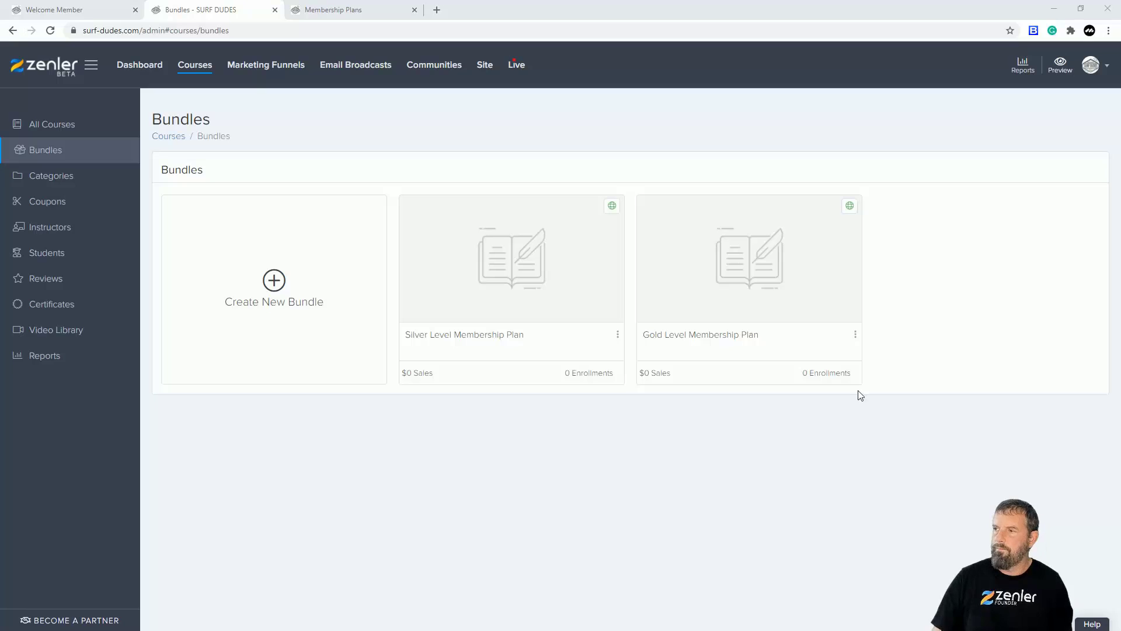
drag(543, 286, 365, 283)
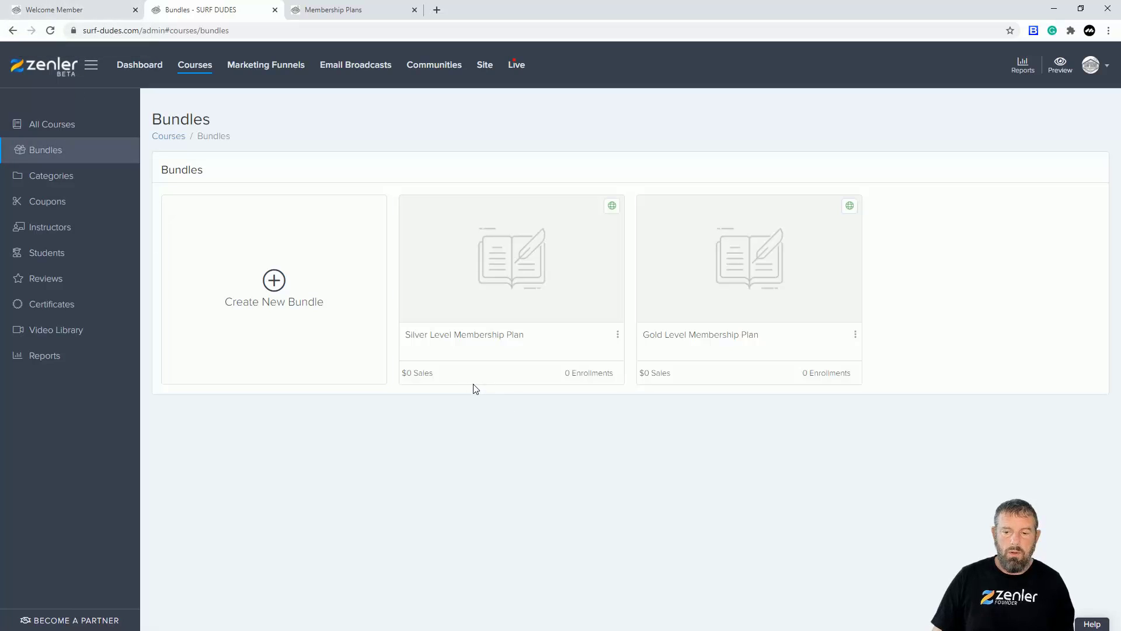
click(618, 335)
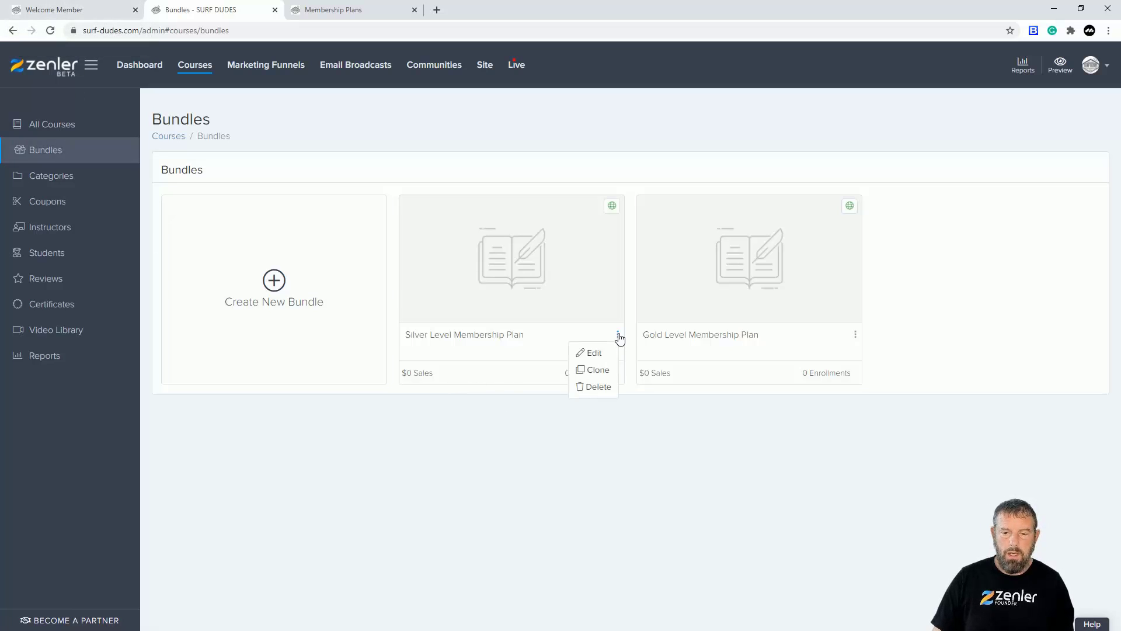
click(600, 370)
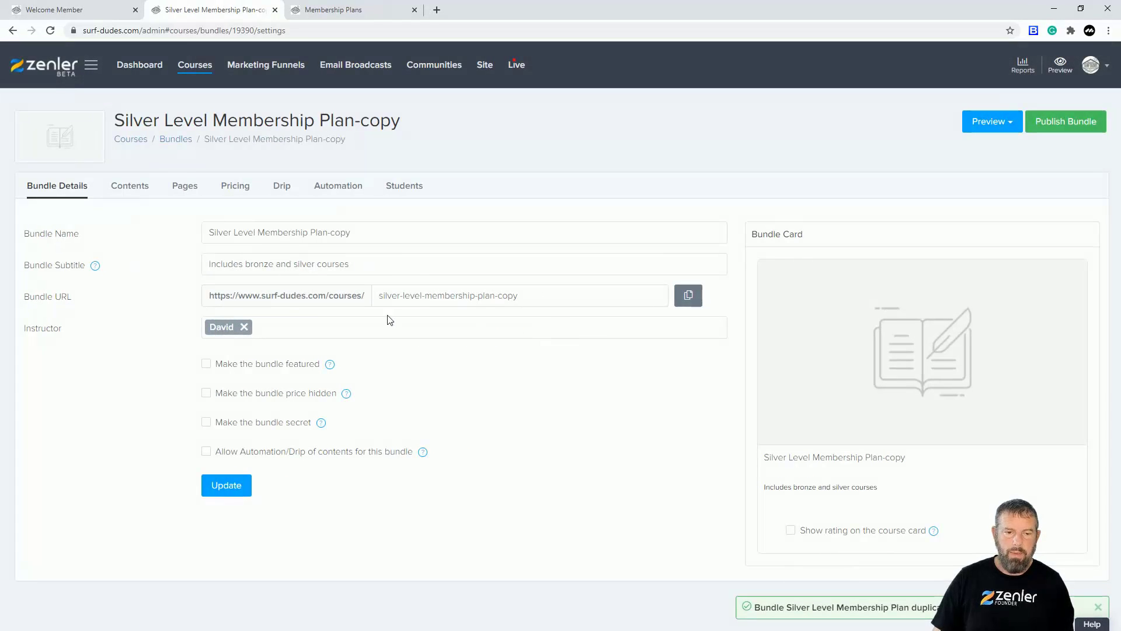
Remove the Silver Course from the cloned bundle's contents.
click(124, 186)
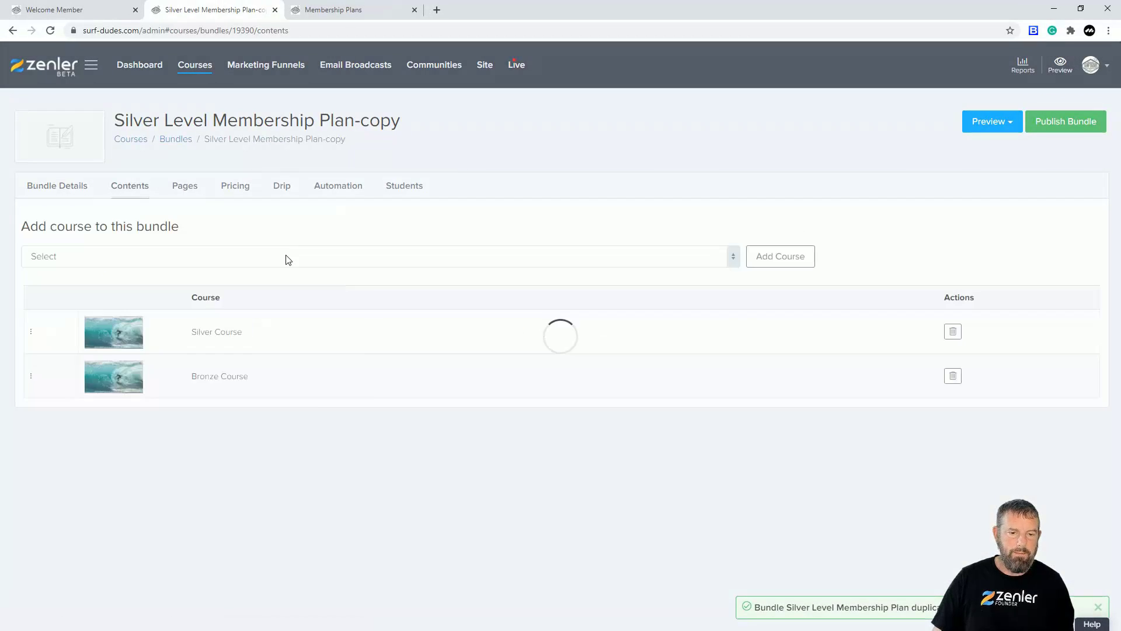
click(953, 331)
click(609, 409)
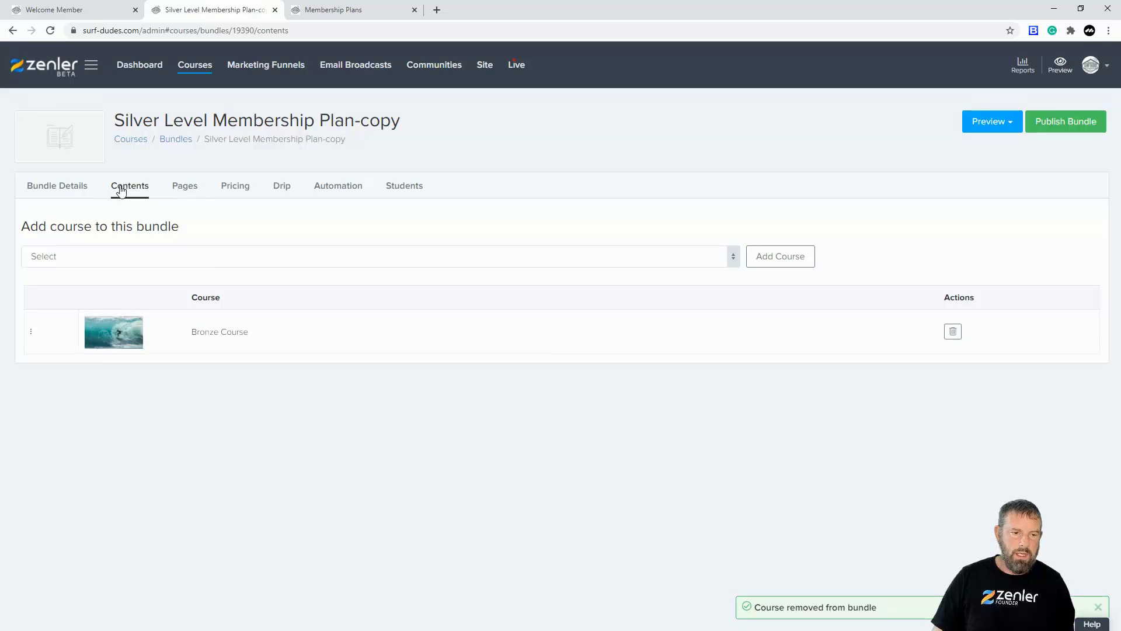
Change the cloned bundle's name to "Bronze Level Membership Plan".
click(58, 188)
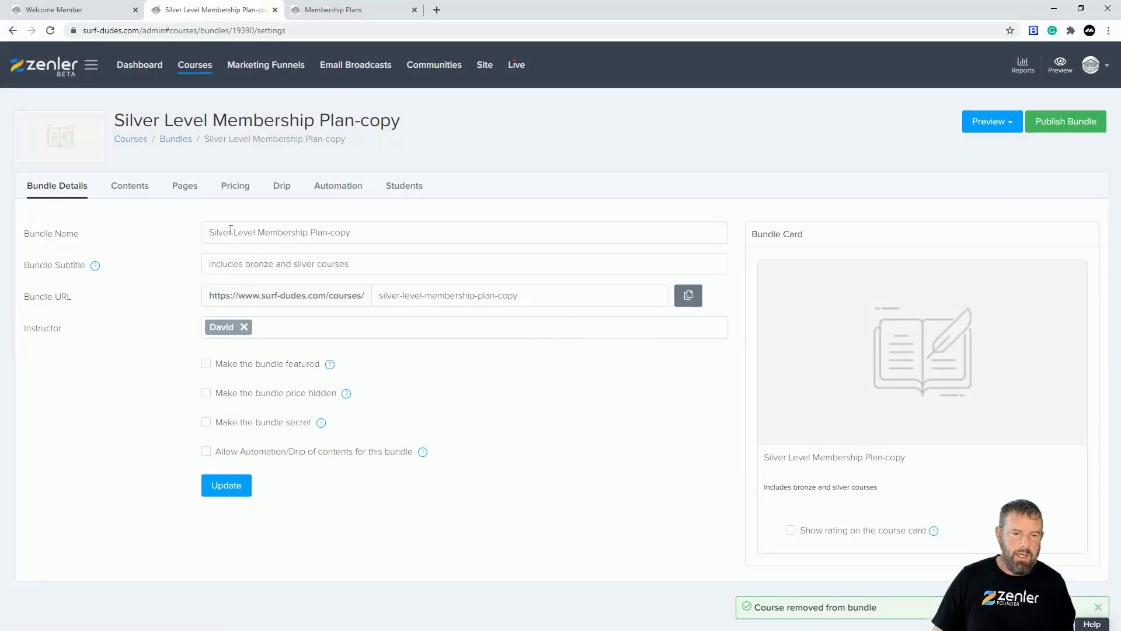
drag(233, 233, 182, 233)
text(Bronze)
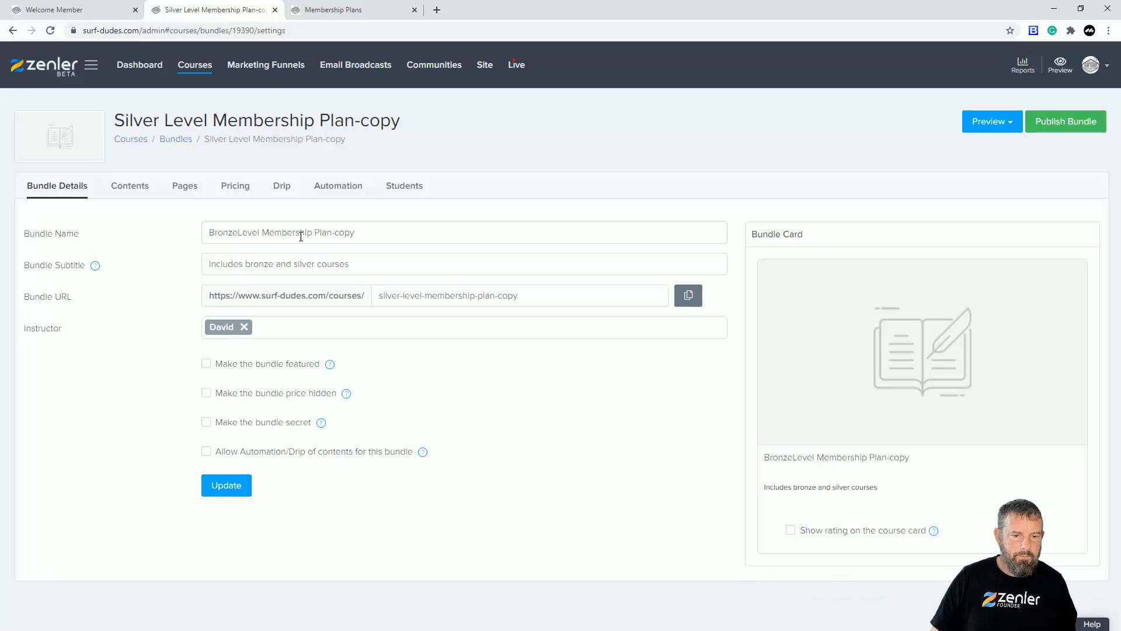
drag(363, 232, 329, 233)
key(BackSpace)
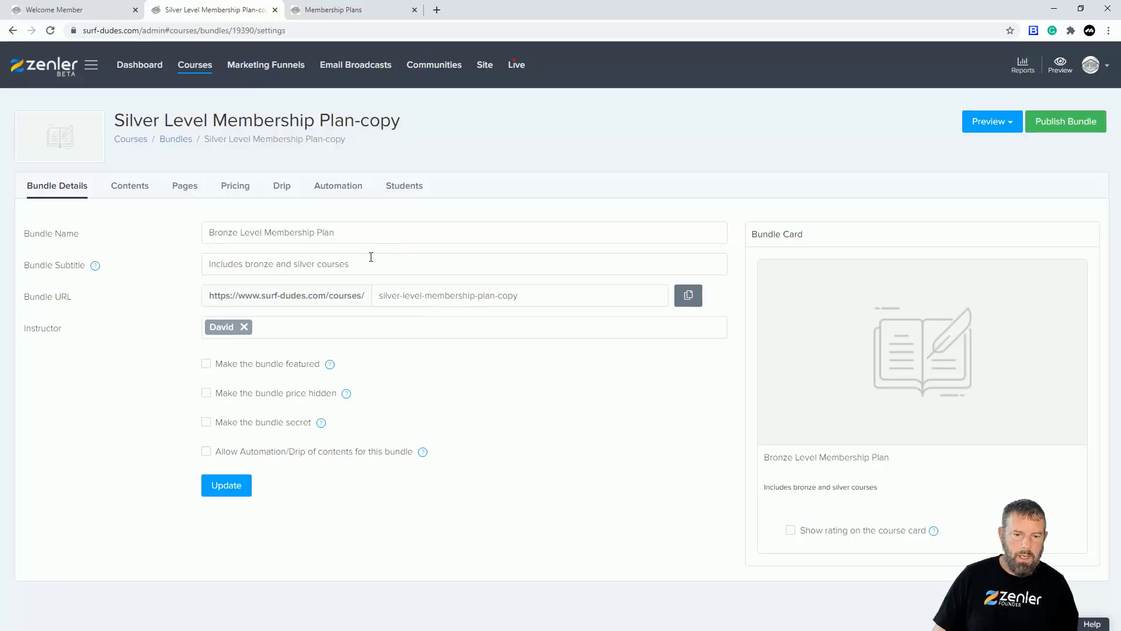
Change the ending of the cloned bundle's URL to "bronze-level-membership-plan".
drag(518, 296, 366, 299)
click(402, 295)
text(bron)
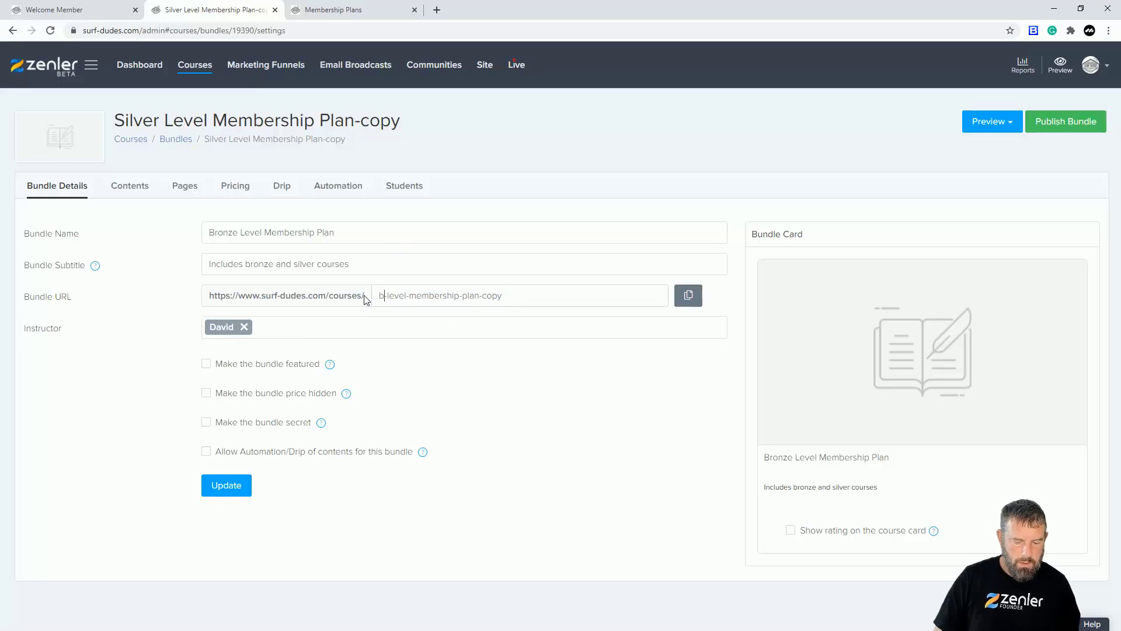
text(ze)
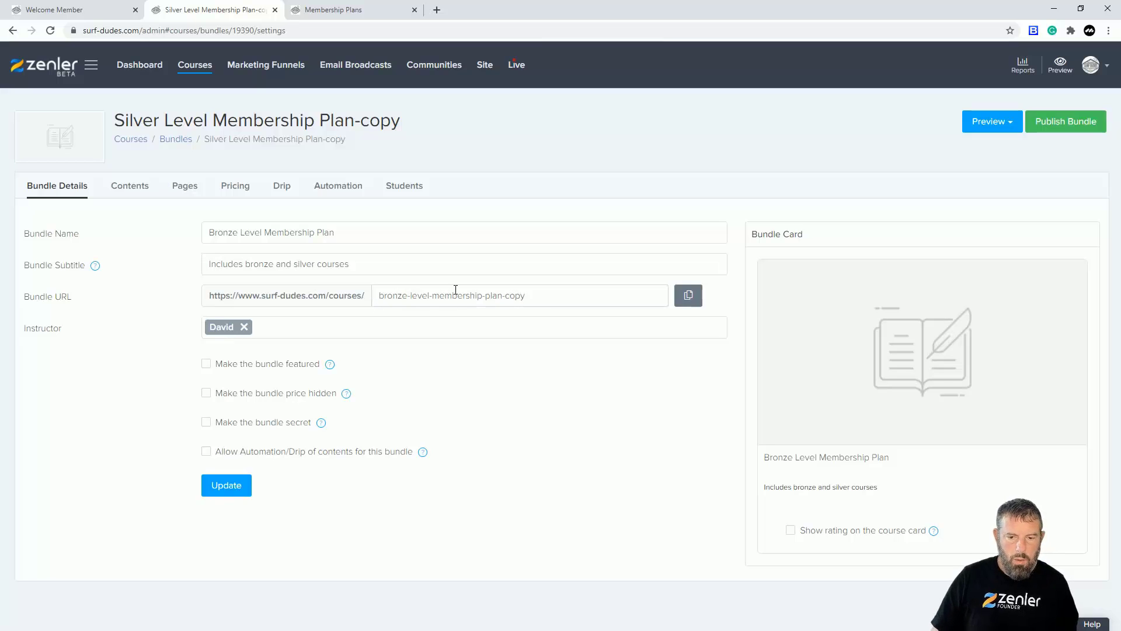
drag(538, 299, 506, 297)
key(BackSpace)
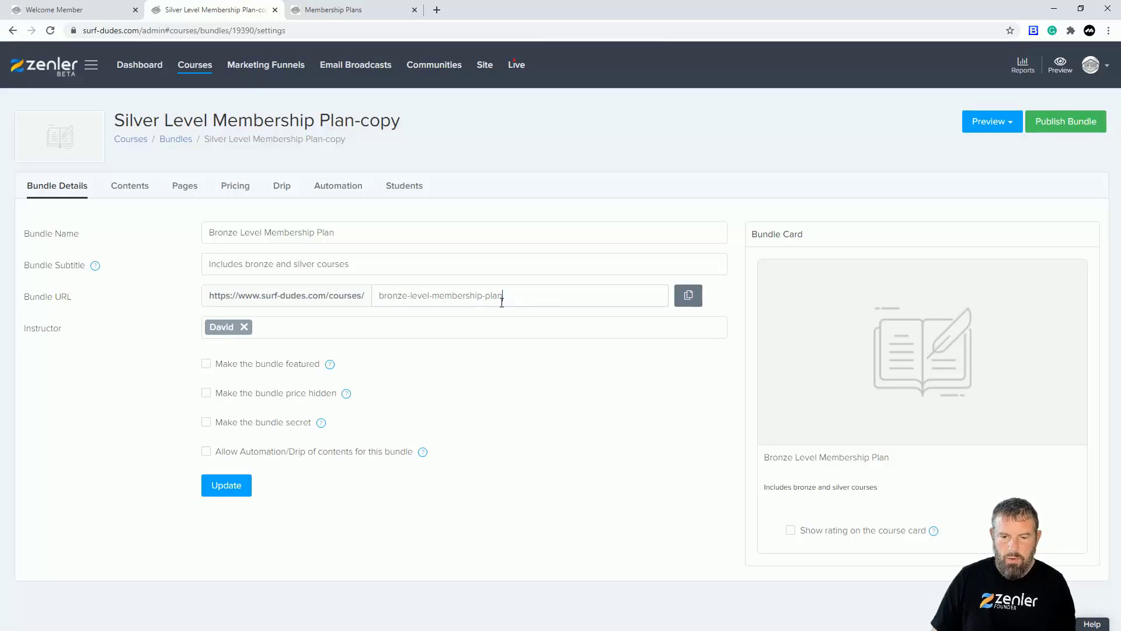
Add a monthly subscription pricing plan to the cloned bundle with a price of 50 USD.
click(235, 186)
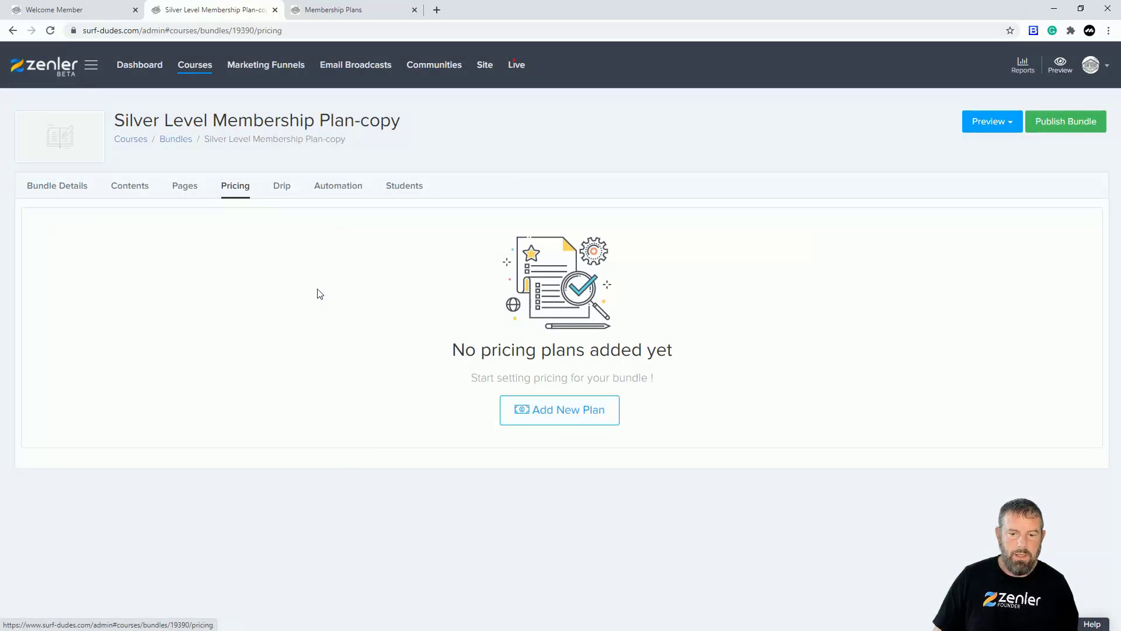
click(576, 415)
scroll(689, 397, down, 1)
click(718, 407)
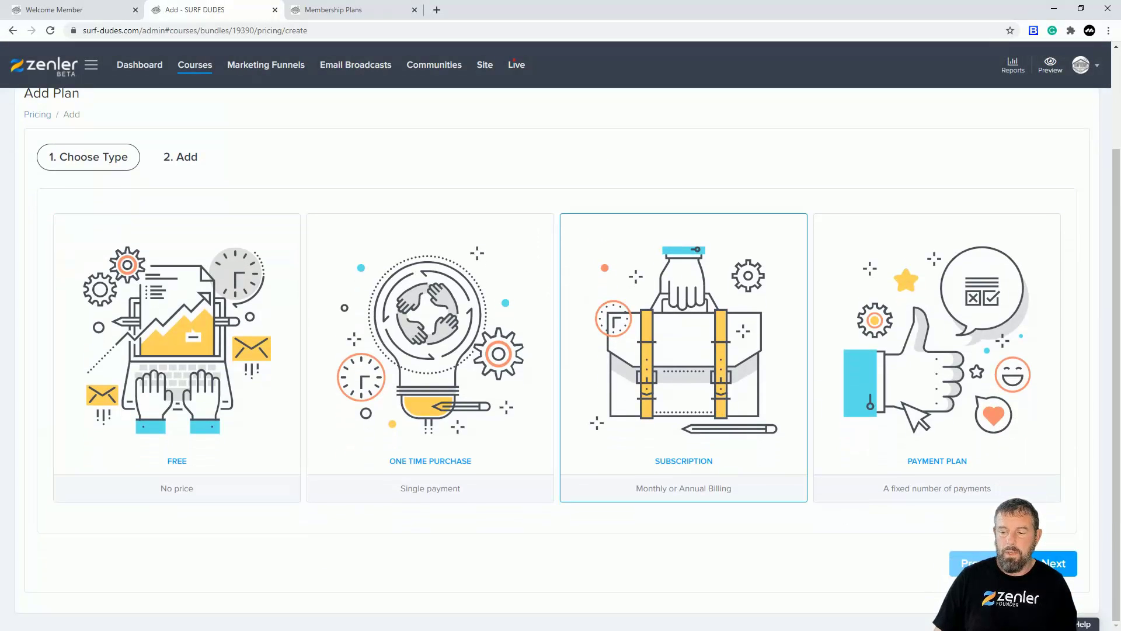
click(1054, 563)
click(583, 244)
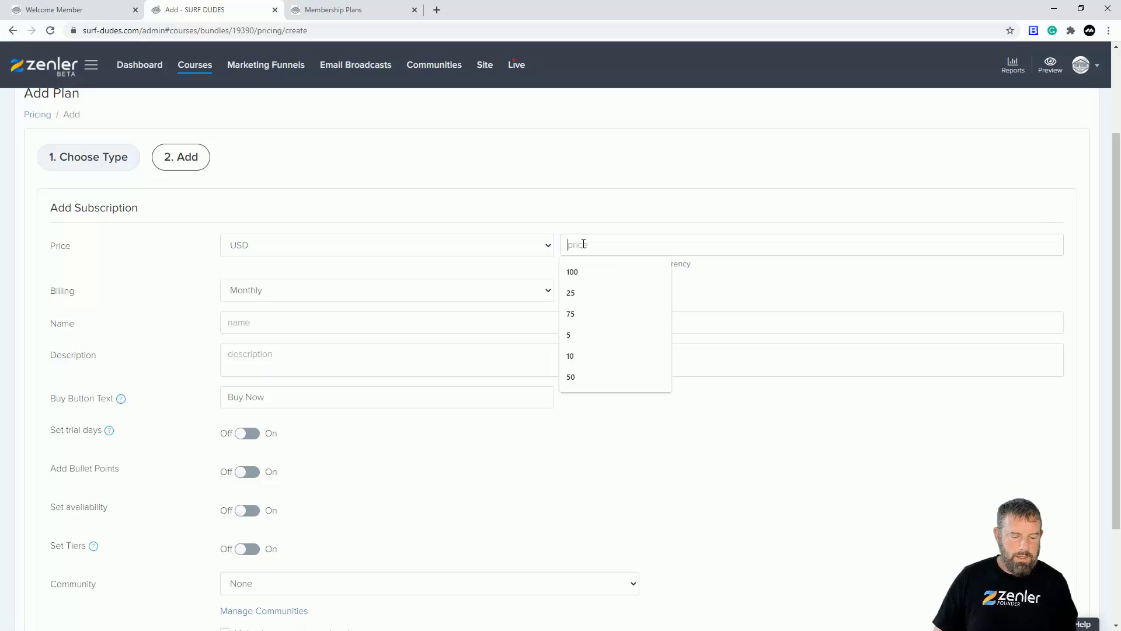
text(50)
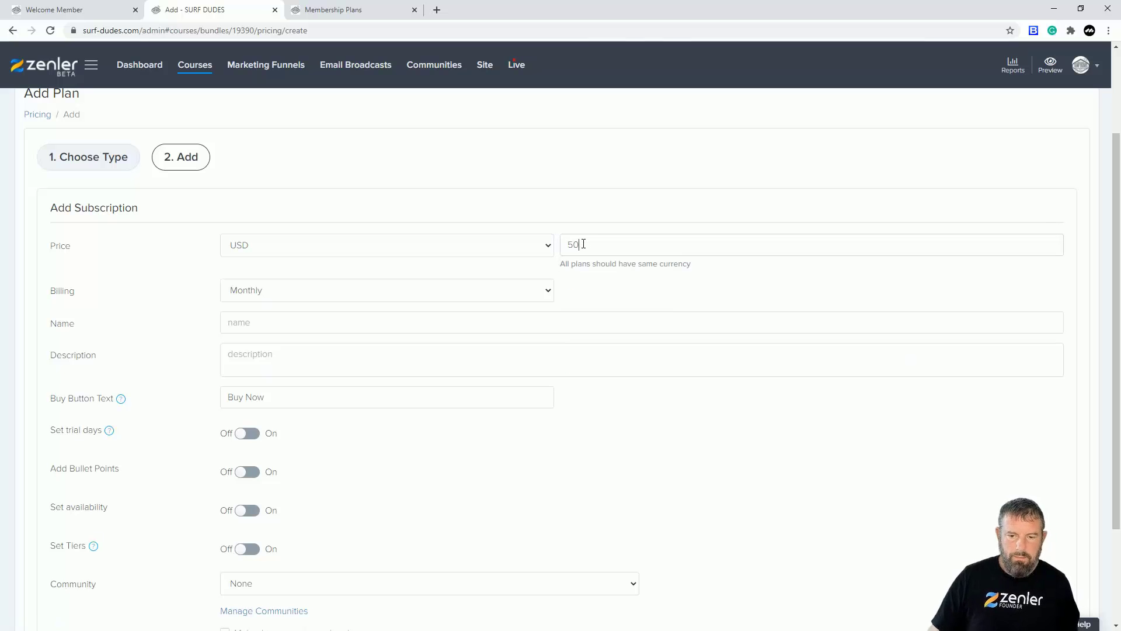
Name the subscription plan "Bronze Level Membership Plan".
click(257, 321)
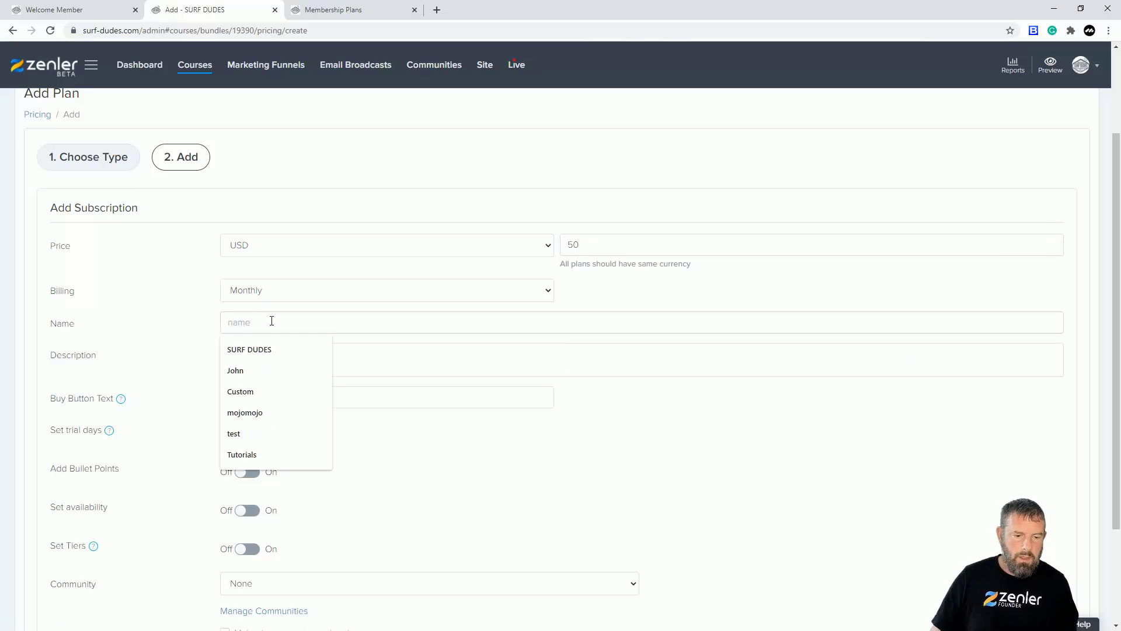
text(G)
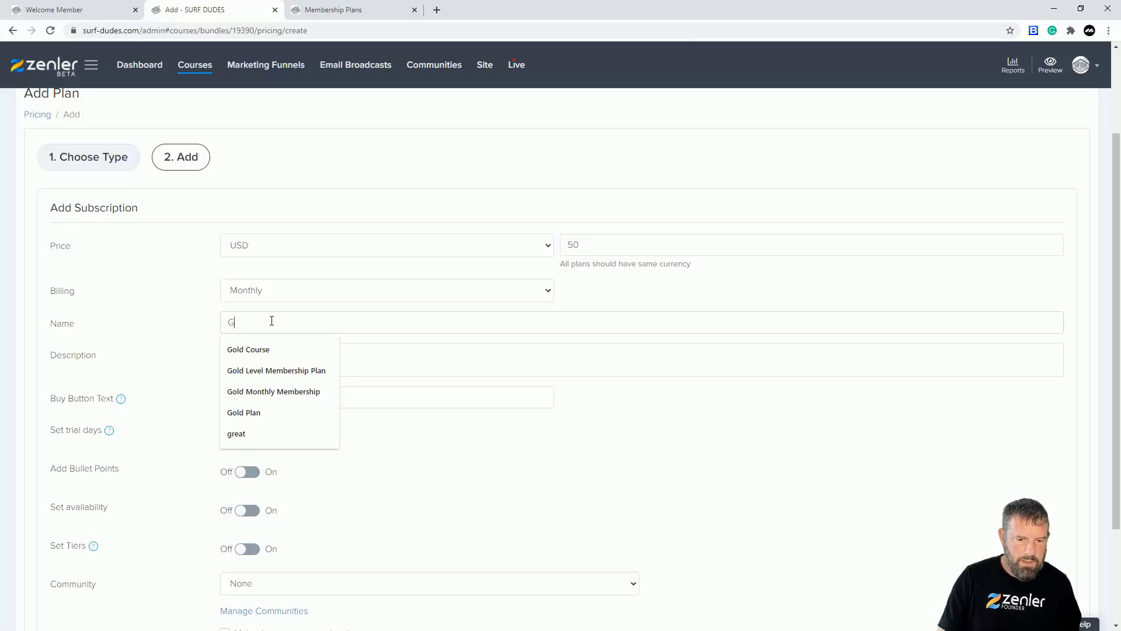
click(278, 371)
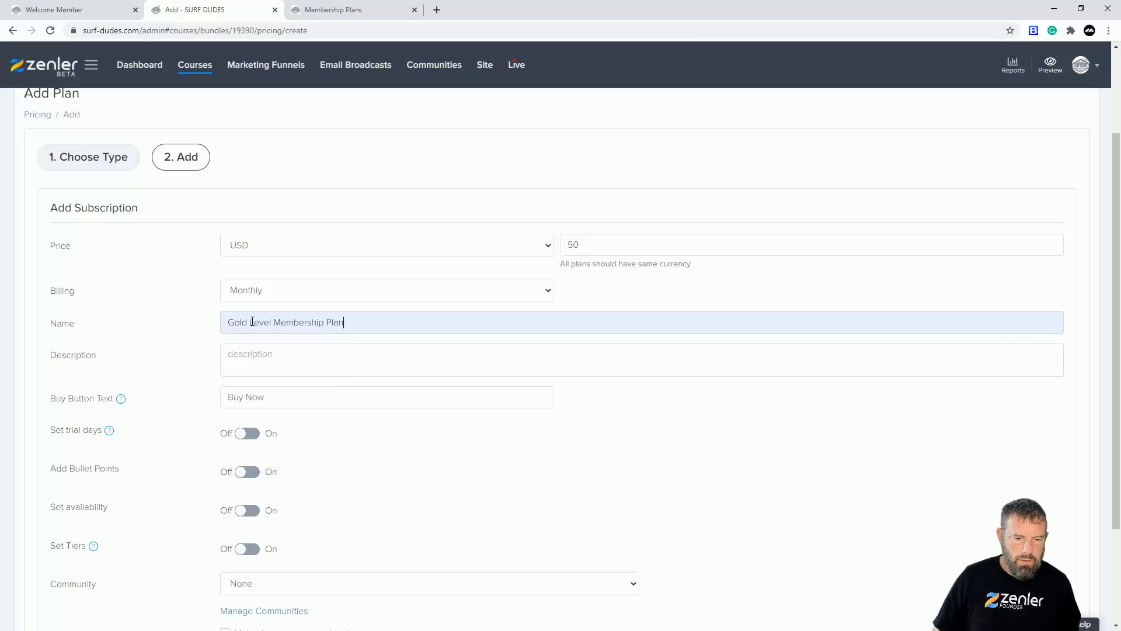
double_click(247, 325)
text(Bronze)
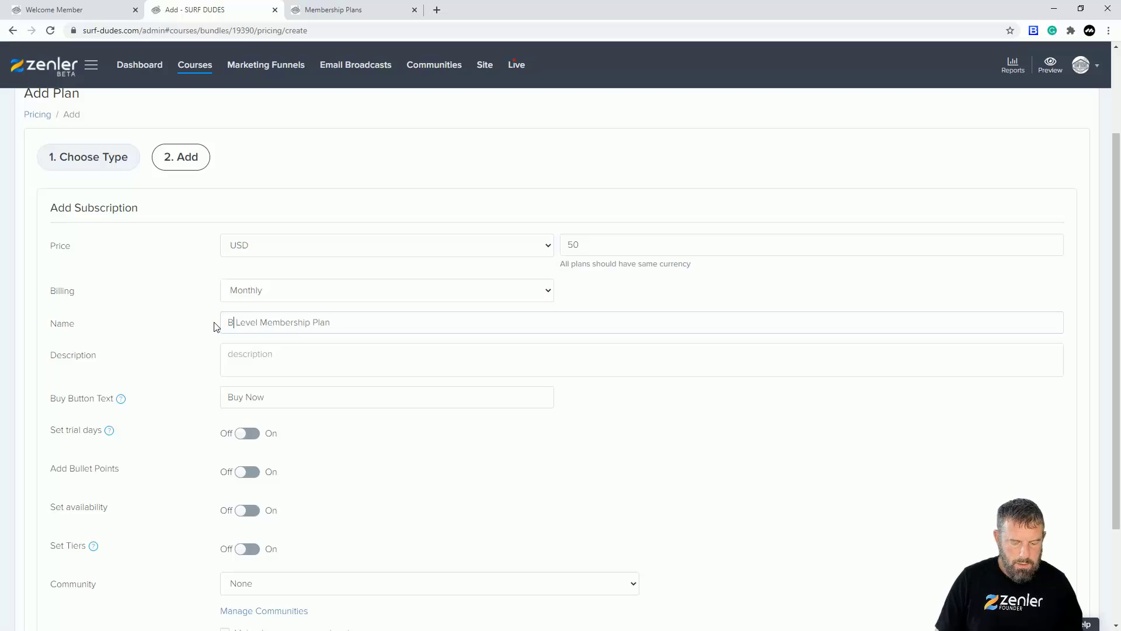
Enter the plan description "Includes the basic bronze level membership", correcting the spelling of the last word.
click(251, 357)
text(Includes the basic)
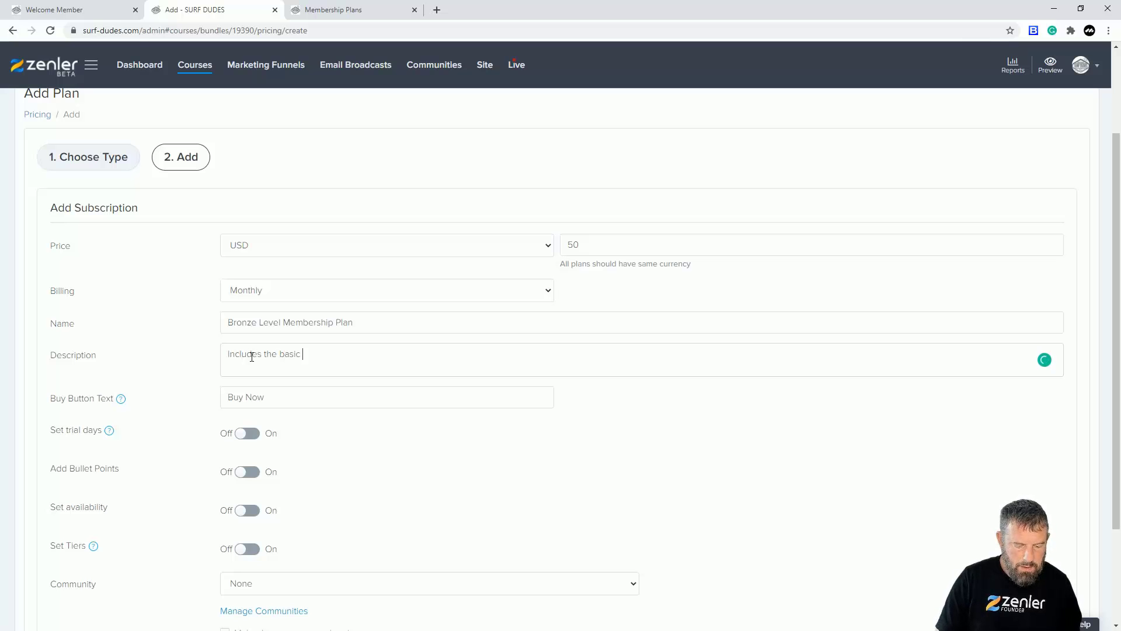
text( bronze level mebership)
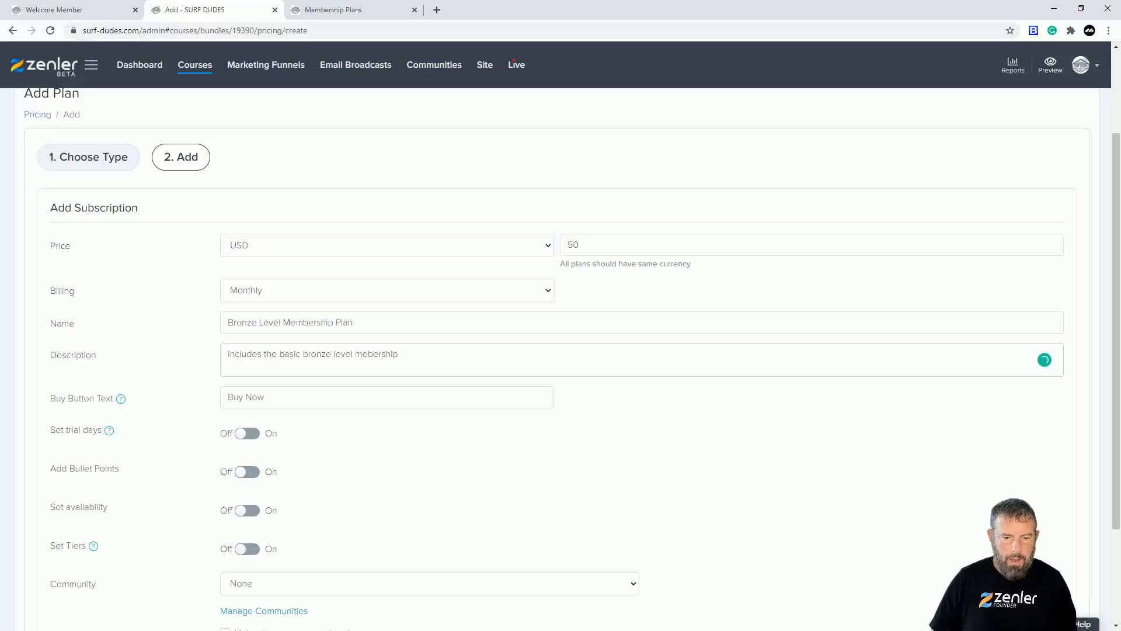
key(BackSpace)
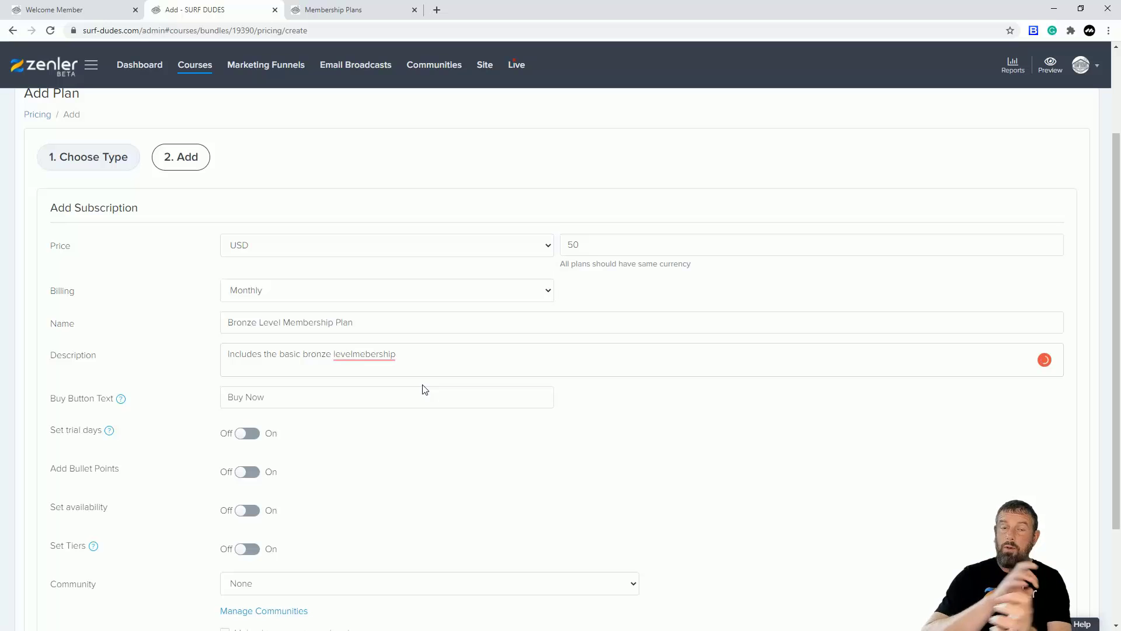
click(376, 376)
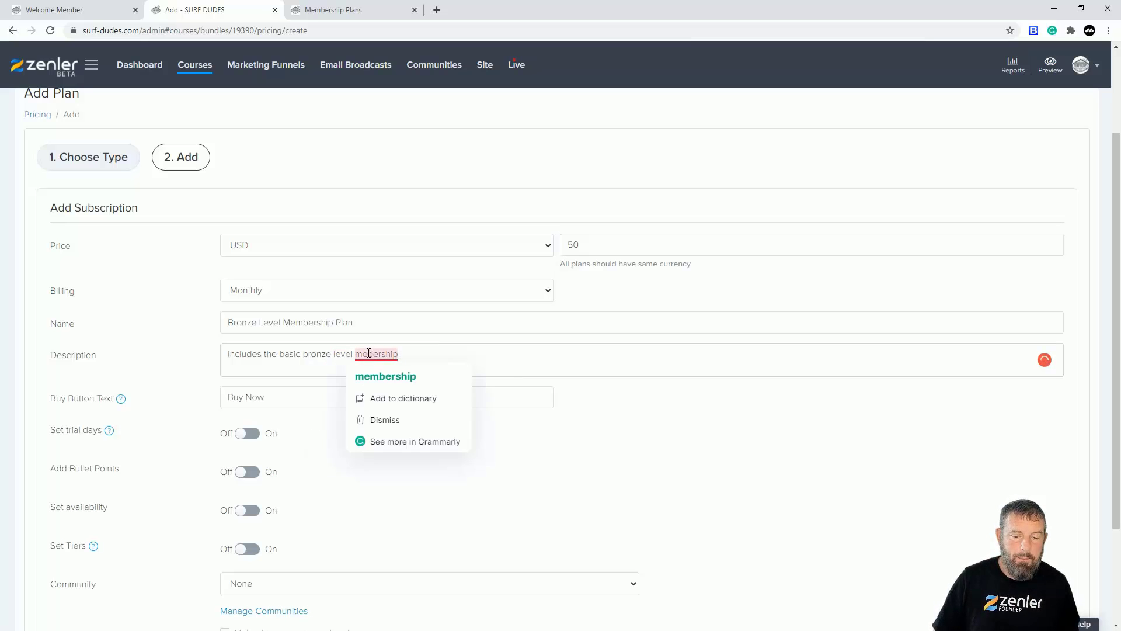
click(394, 376)
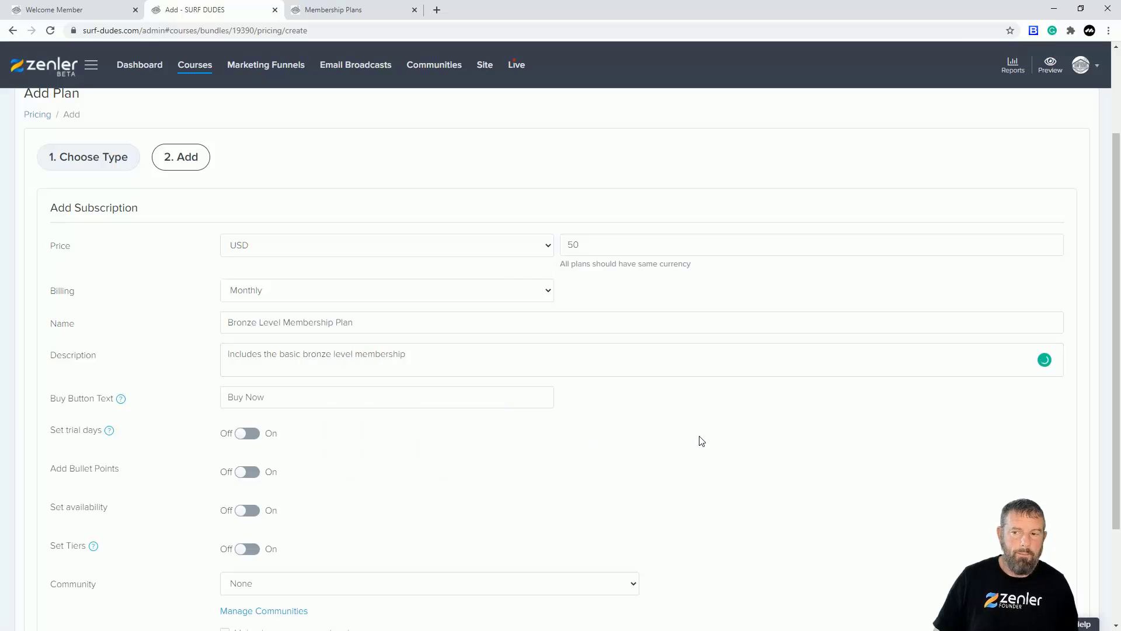
Save the subscription plan and publish the bundle to the school.
scroll(701, 441, down, 3)
click(1054, 563)
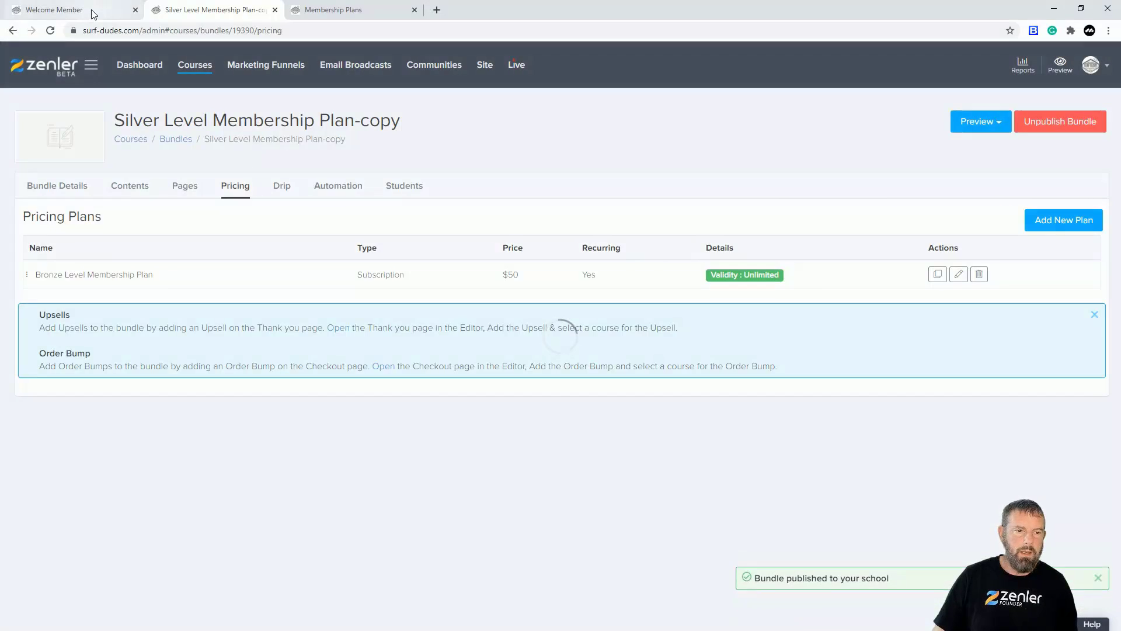
Reload the school's member home page and check the bundle and course cards under SURF dude Courses.
click(87, 10)
click(50, 32)
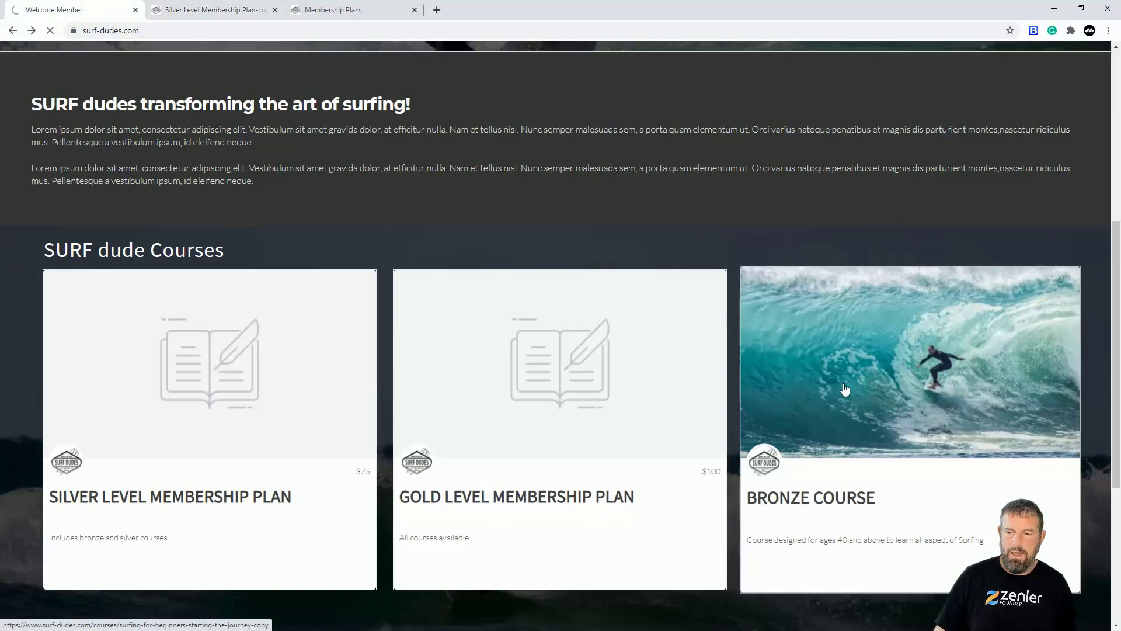
scroll(595, 347, down, 1)
scroll(596, 347, down, 4)
scroll(205, 393, up, 6)
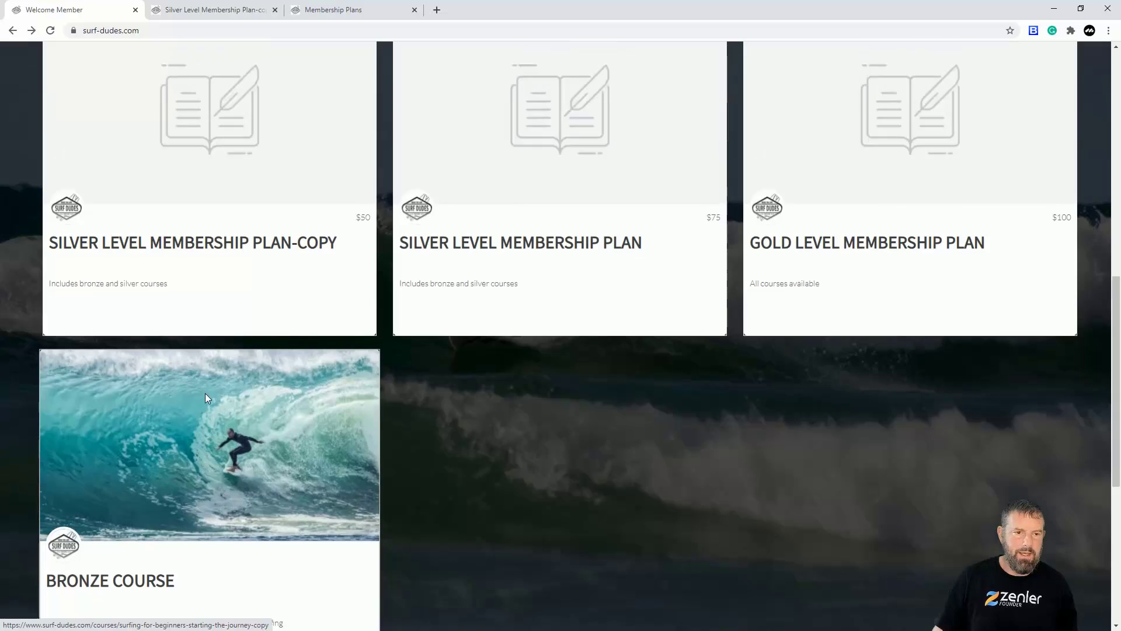
Make the Bronze Course secret in its course details, update it, and check the cards on the member home page.
click(189, 9)
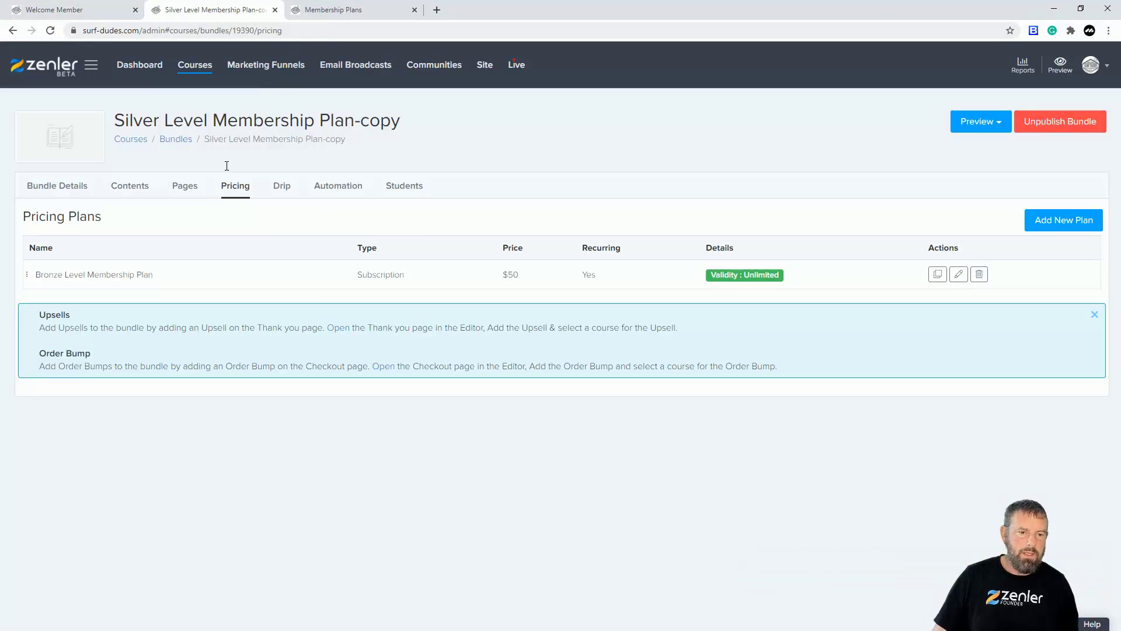
click(190, 66)
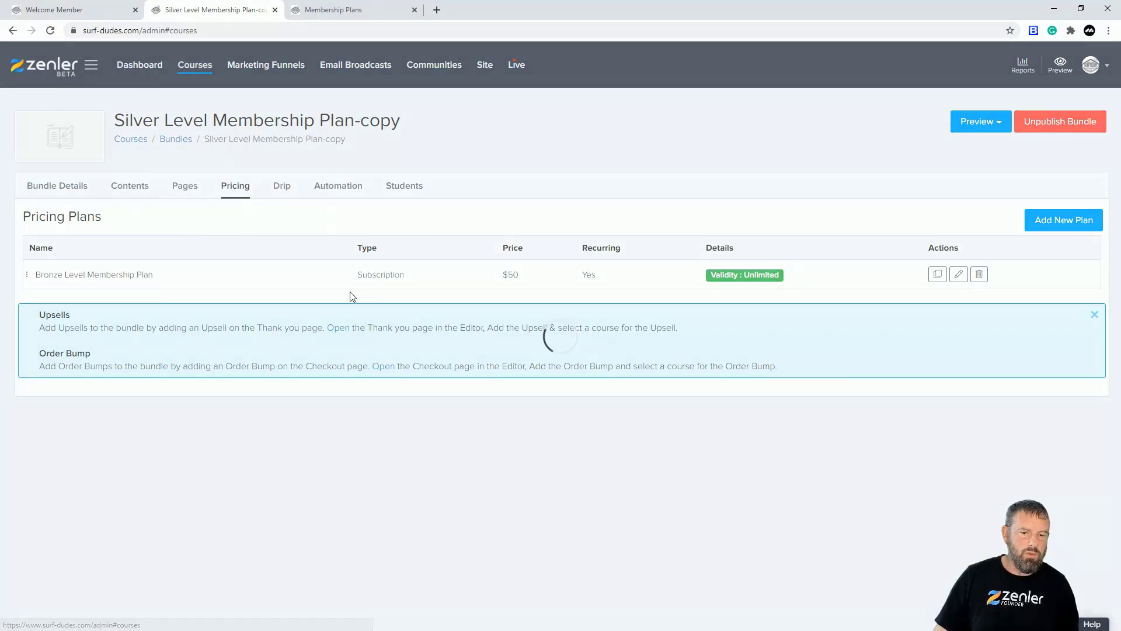
scroll(453, 276, down, 2)
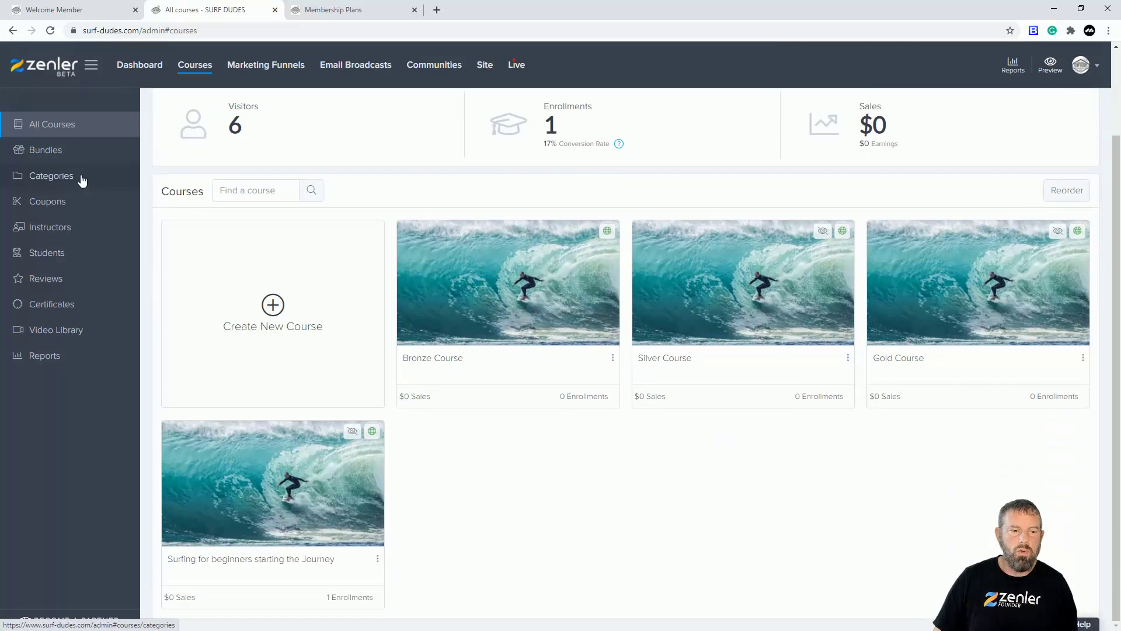
click(508, 309)
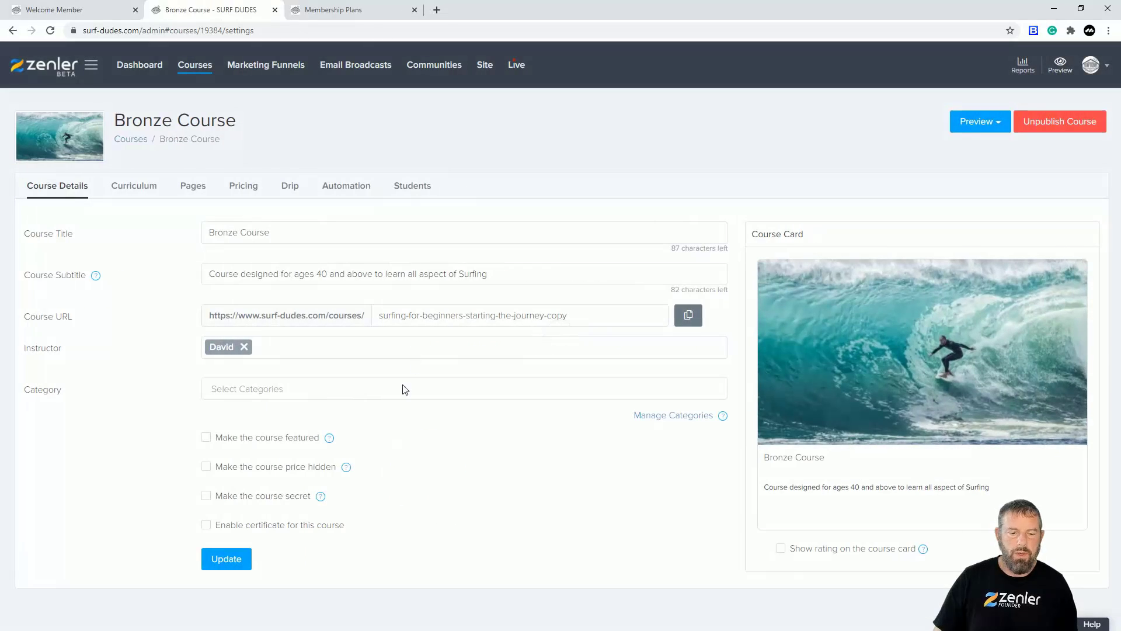
click(224, 567)
click(60, 11)
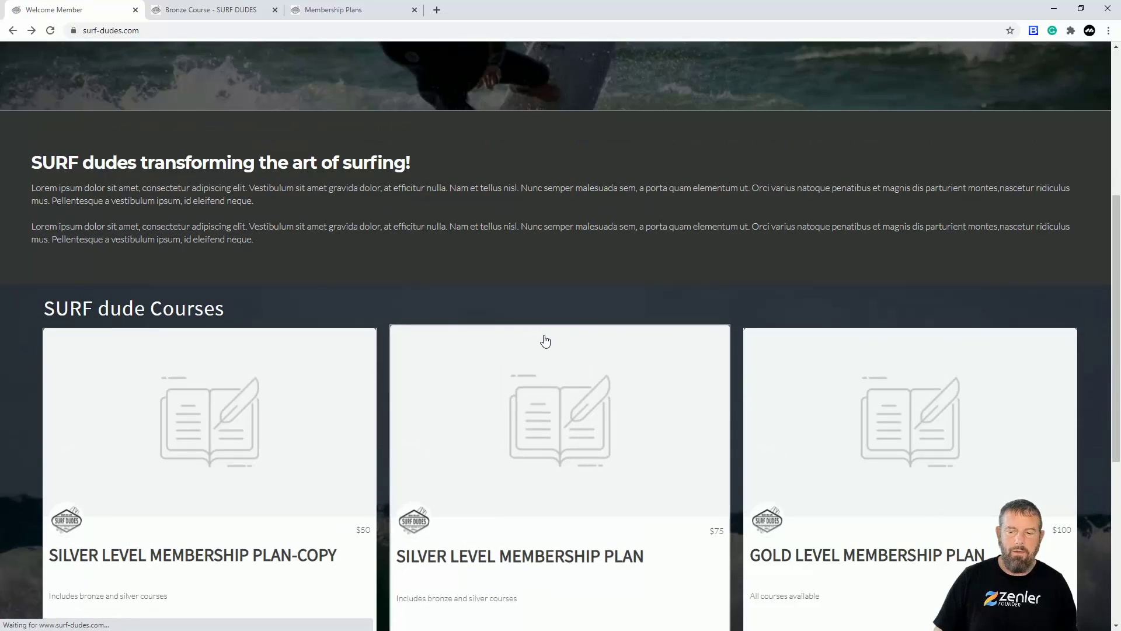
scroll(543, 342, down, 3)
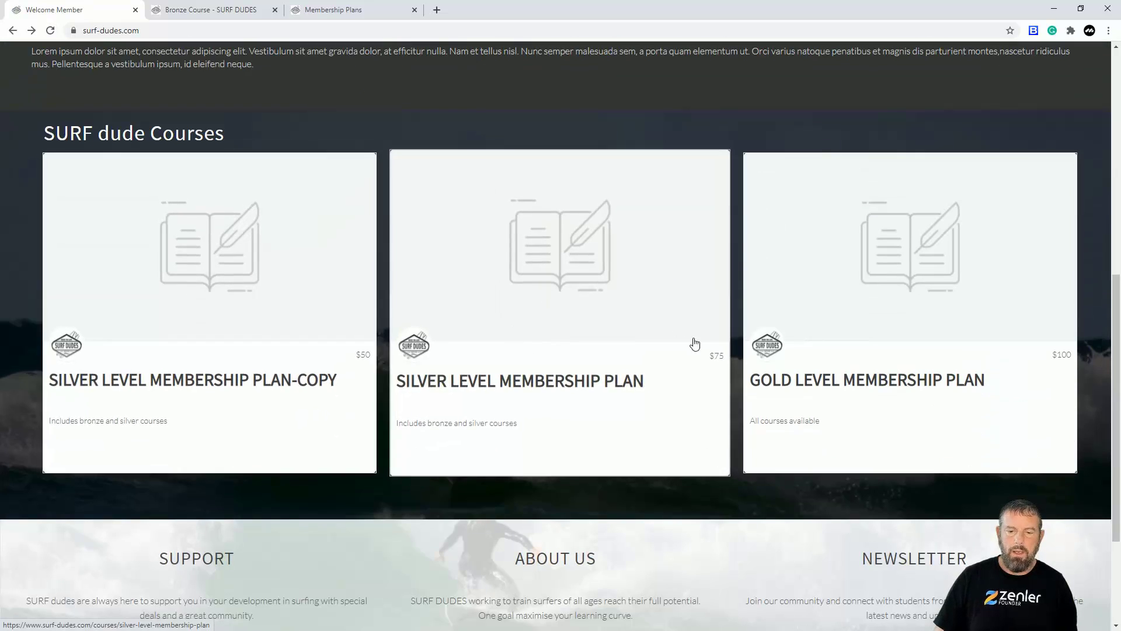
Rename the Silver Level Membership Plan-copy bundle as "Bronze Level Membership Plan" and update it.
click(192, 10)
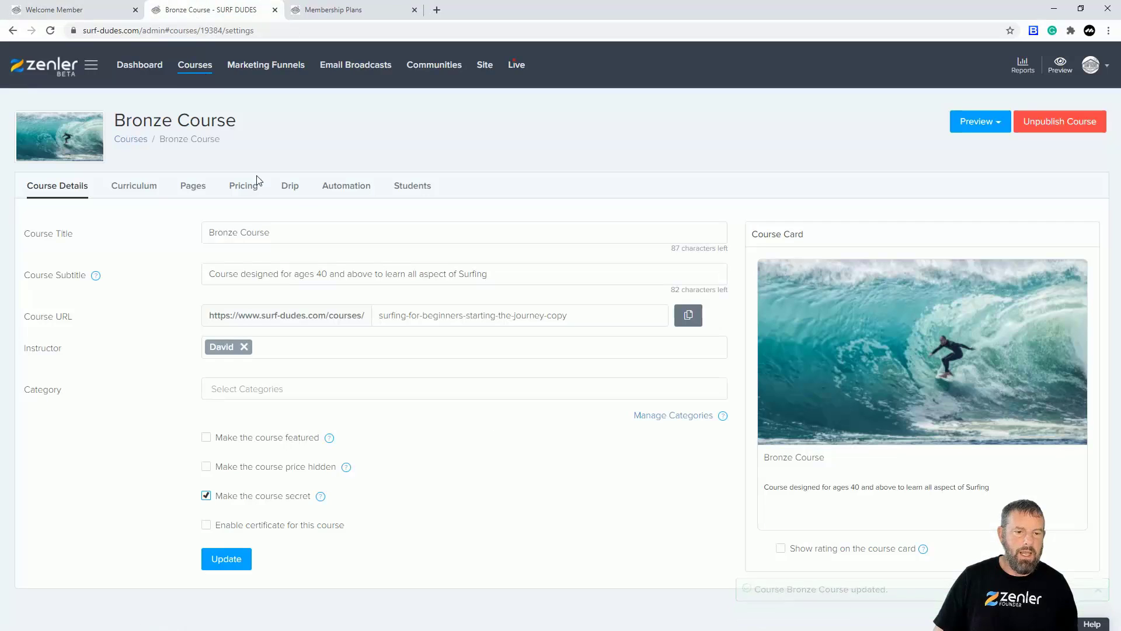
click(194, 71)
click(59, 153)
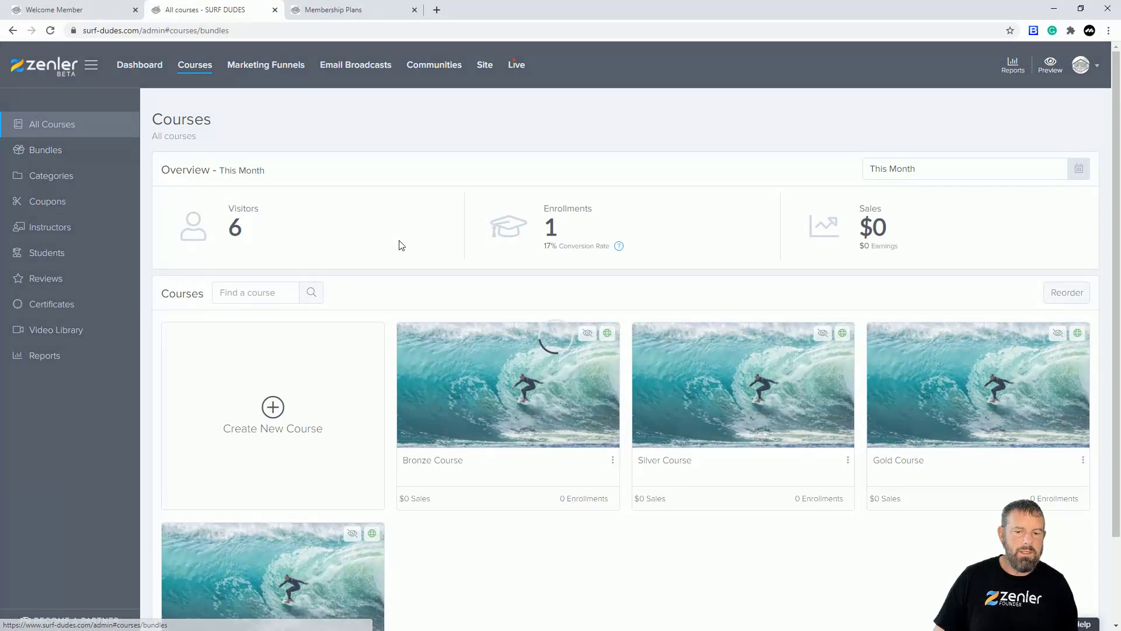
click(618, 337)
click(607, 356)
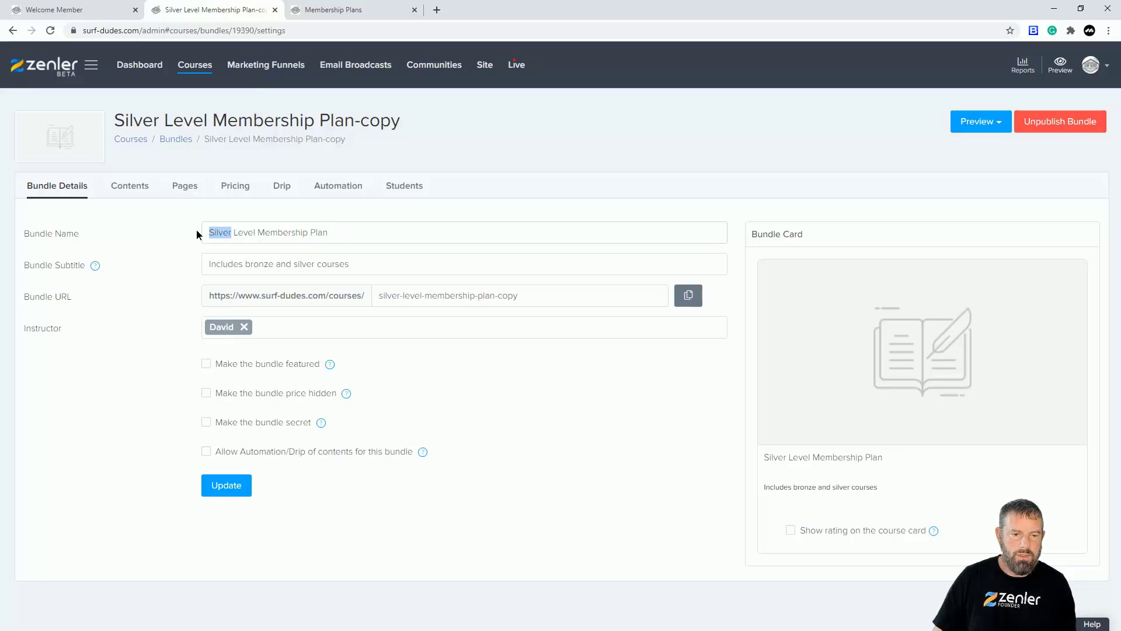
text(Bronze)
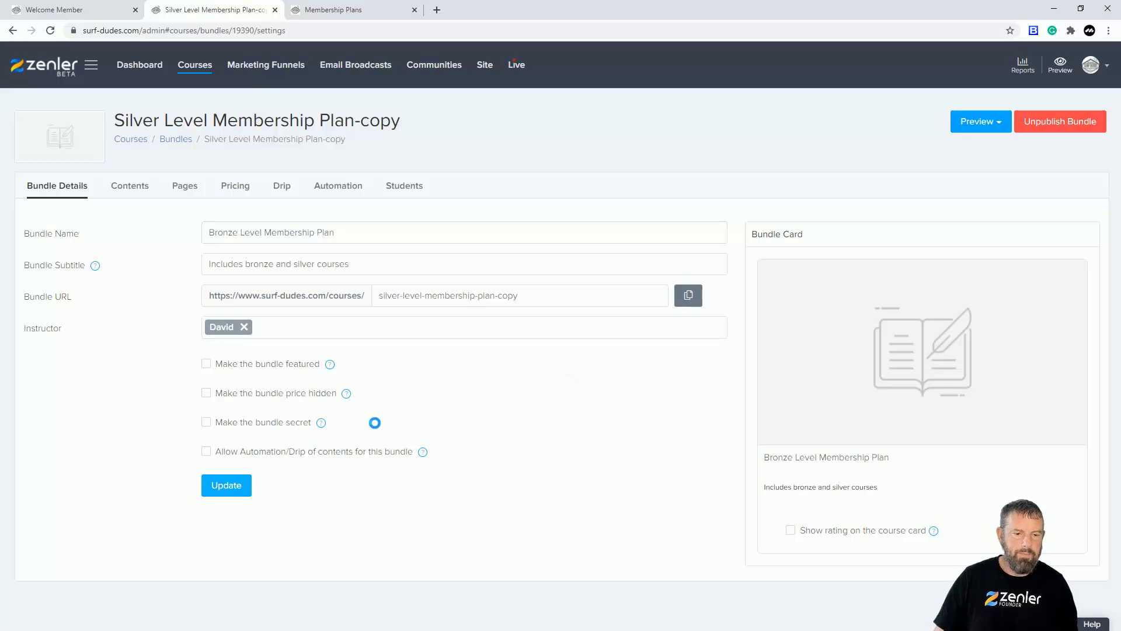
Reload the member home page and examine the courses included on the Bronze Level Membership Plan page.
click(89, 11)
key(F5)
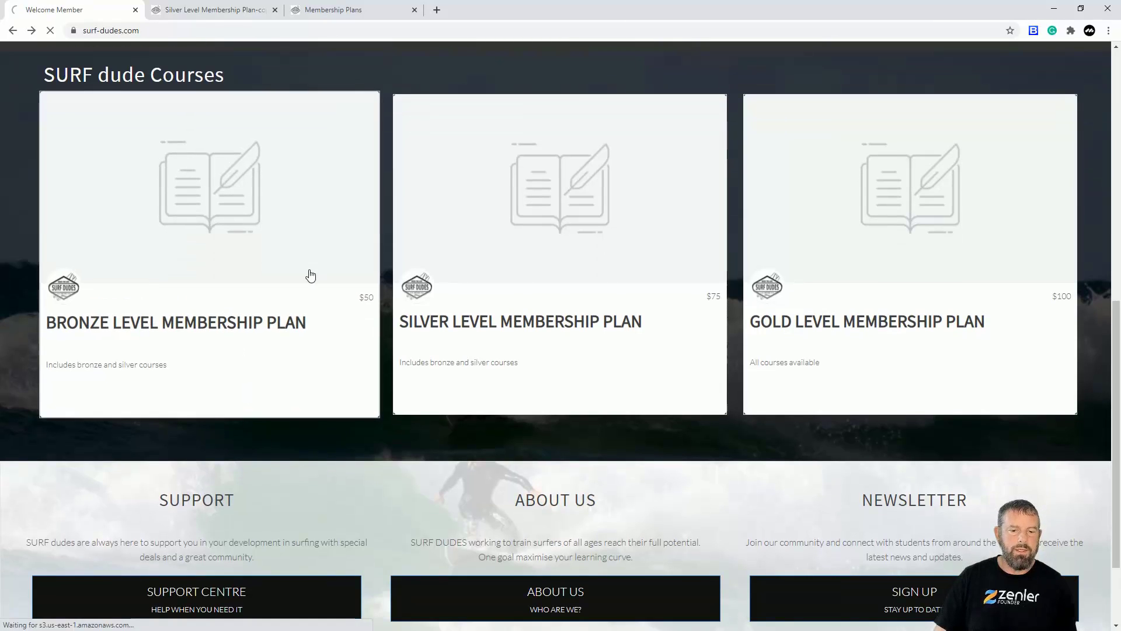
click(310, 275)
scroll(583, 358, down, 10)
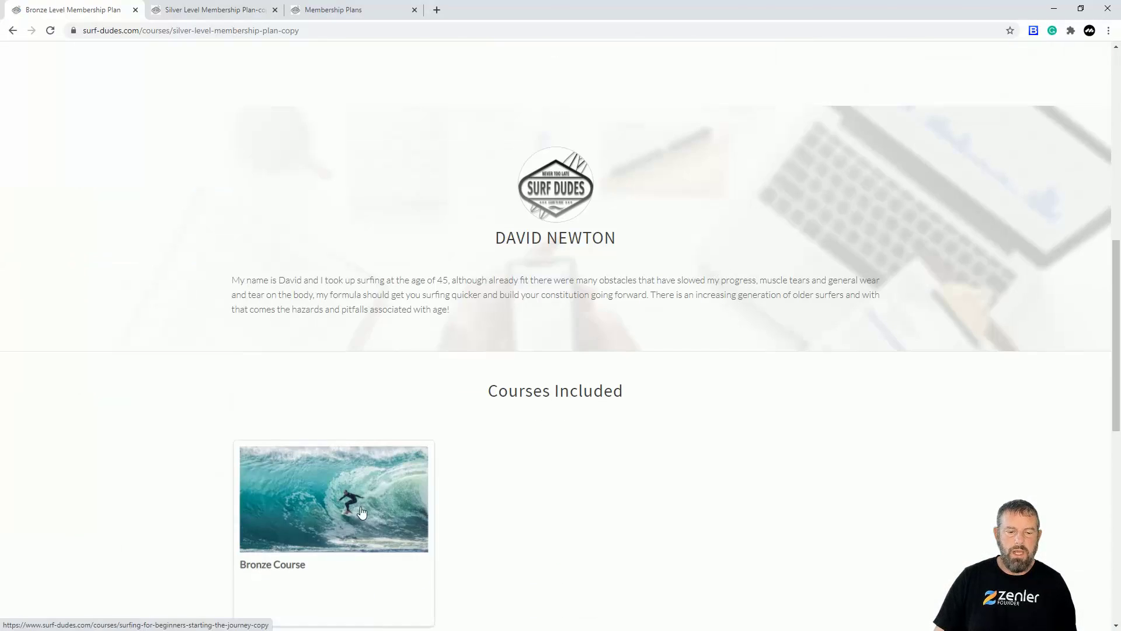
scroll(233, 280, up, 5)
click(12, 30)
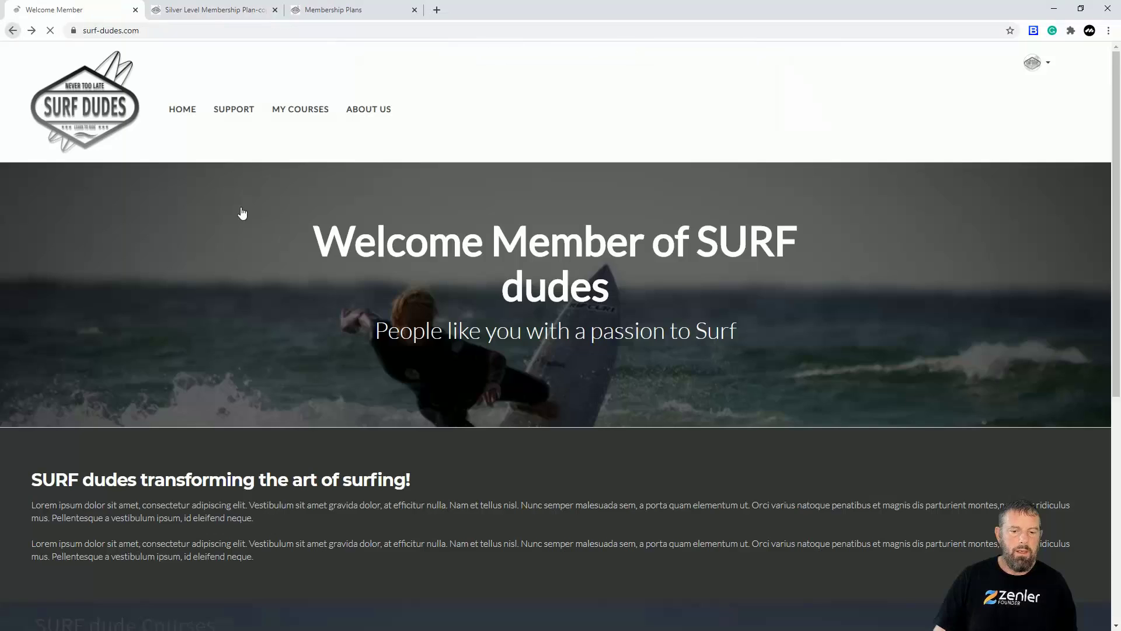
Examine the courses included on the Silver Level Membership Plan page and return to the home page.
click(555, 275)
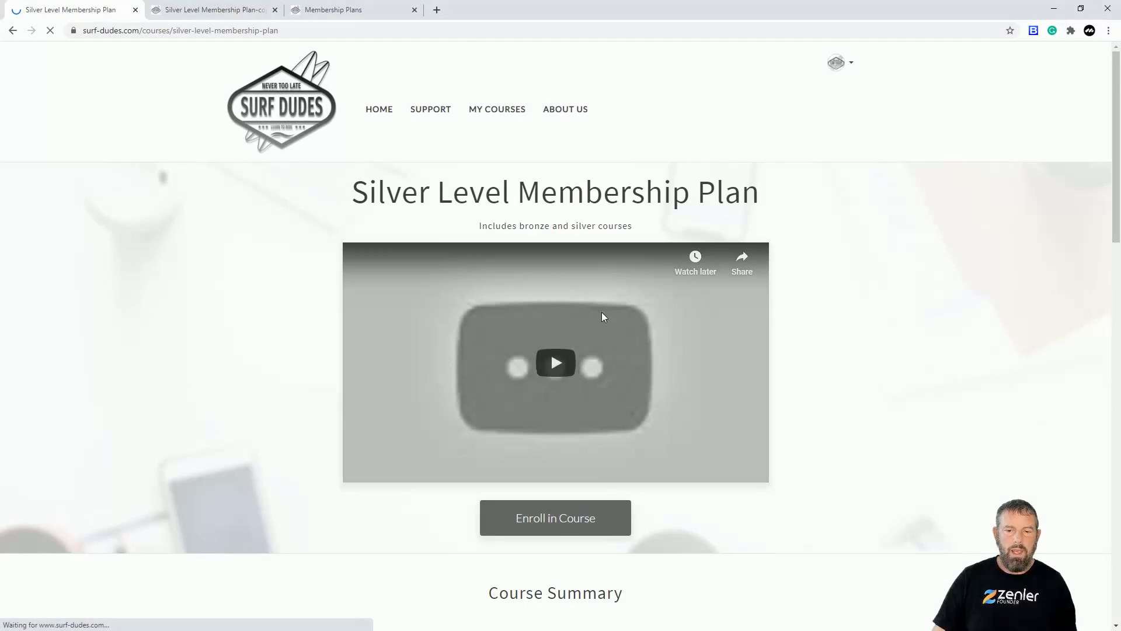
scroll(604, 317, down, 10)
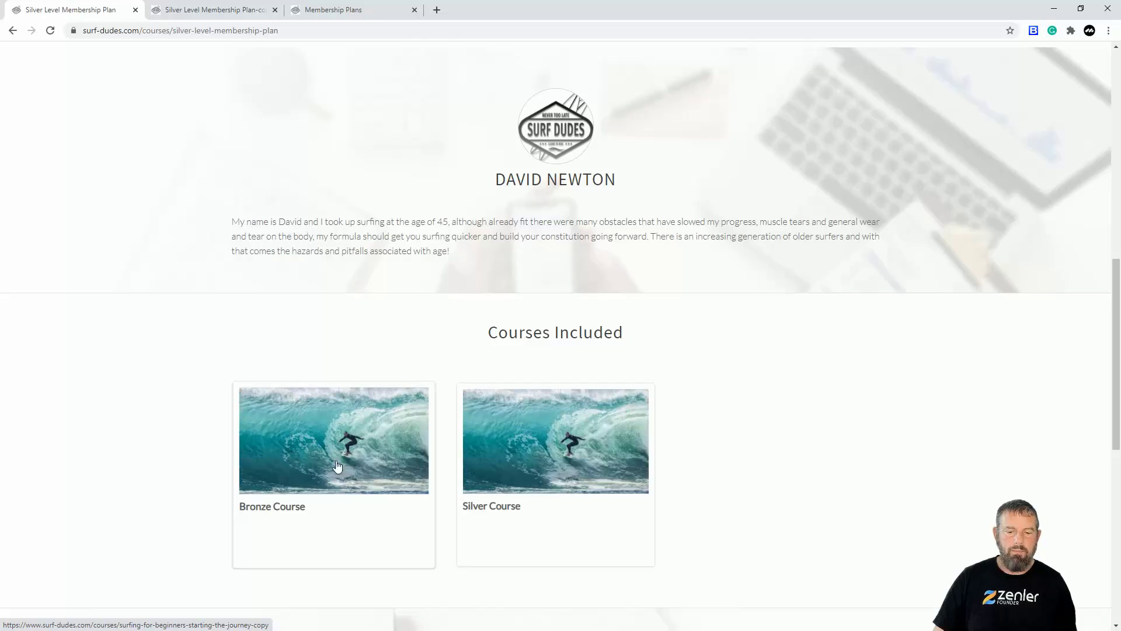
scroll(549, 383, up, 5)
click(13, 31)
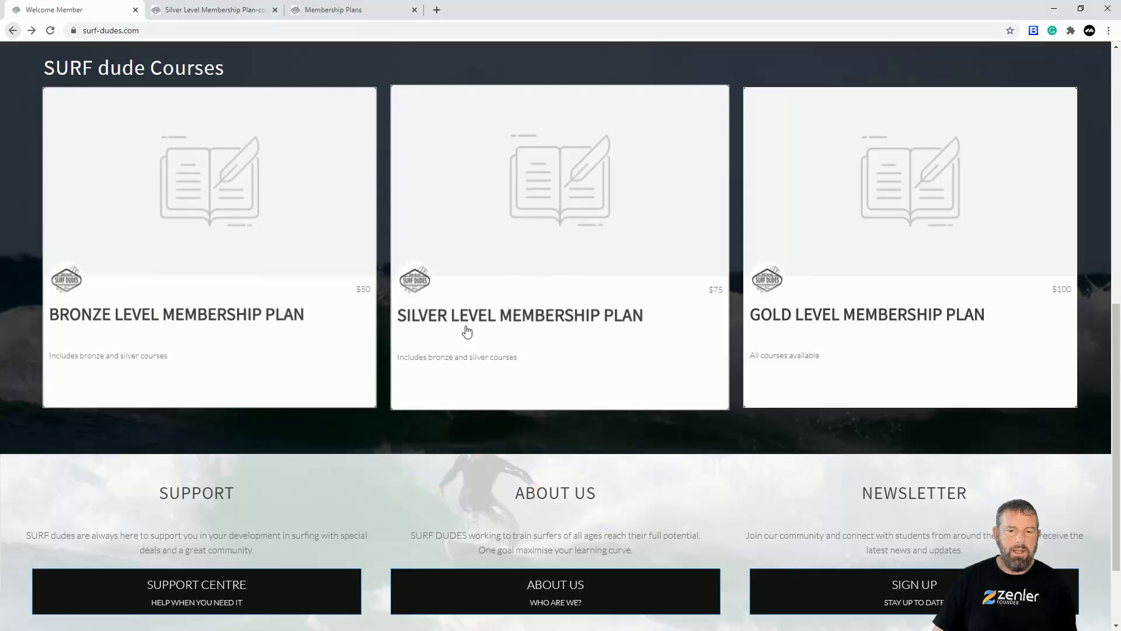
Examine the courses included on the Gold Level Membership Plan page.
click(881, 235)
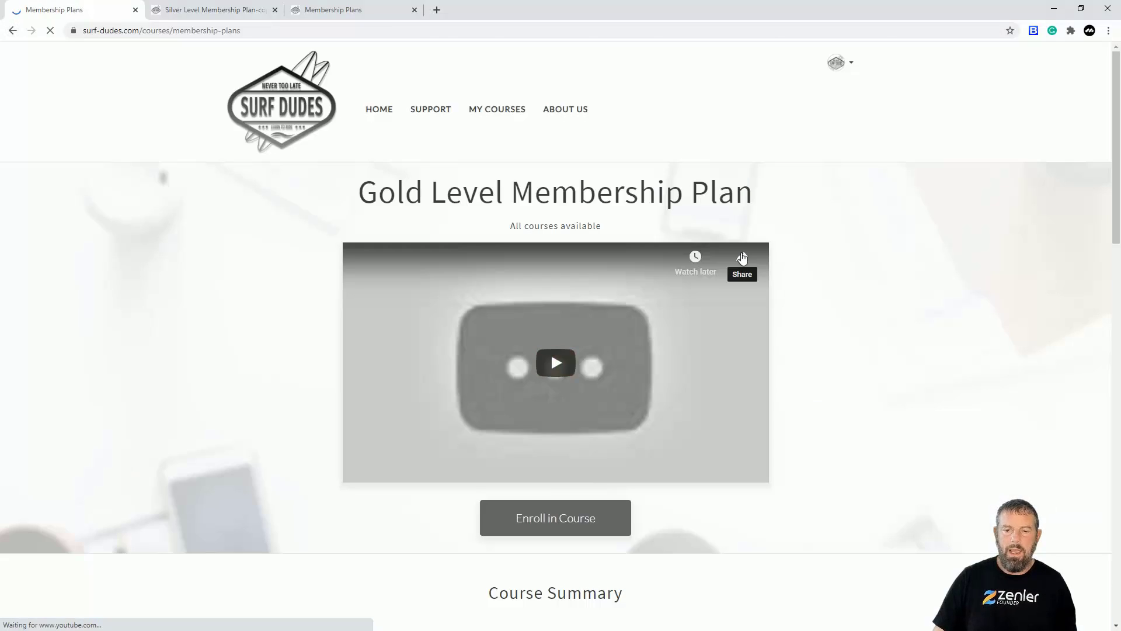
scroll(514, 374, down, 10)
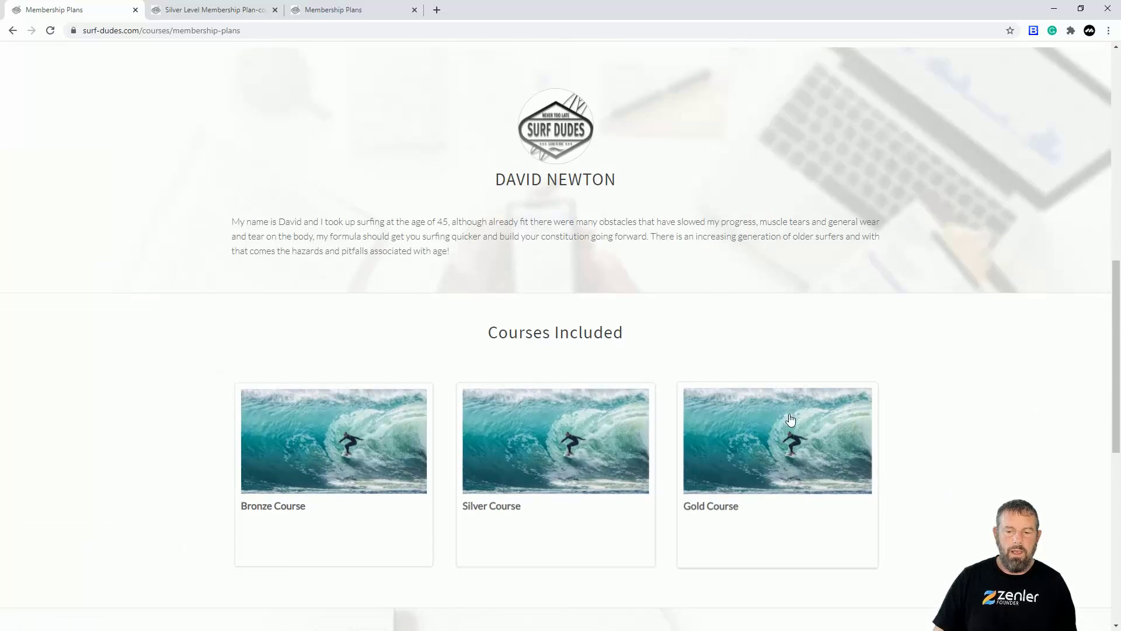
scroll(790, 419, up, 8)
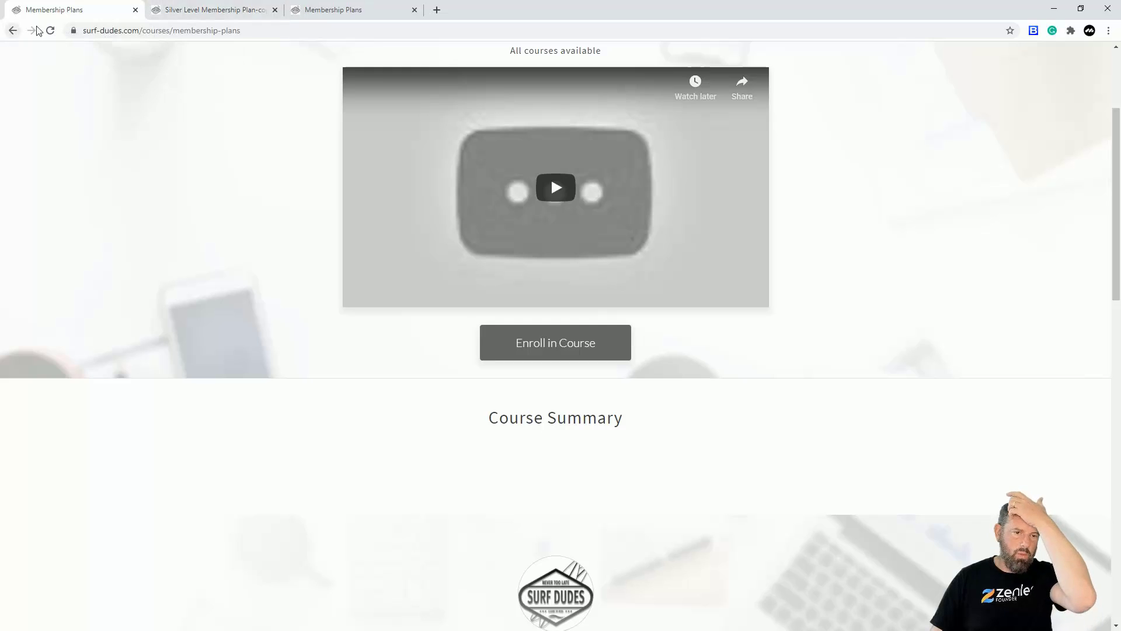
Upload the sunset photo of the woman with a surfboard as the Bronze Level Membership Plan bundle's card image, enlarging the crop area before saving.
click(206, 9)
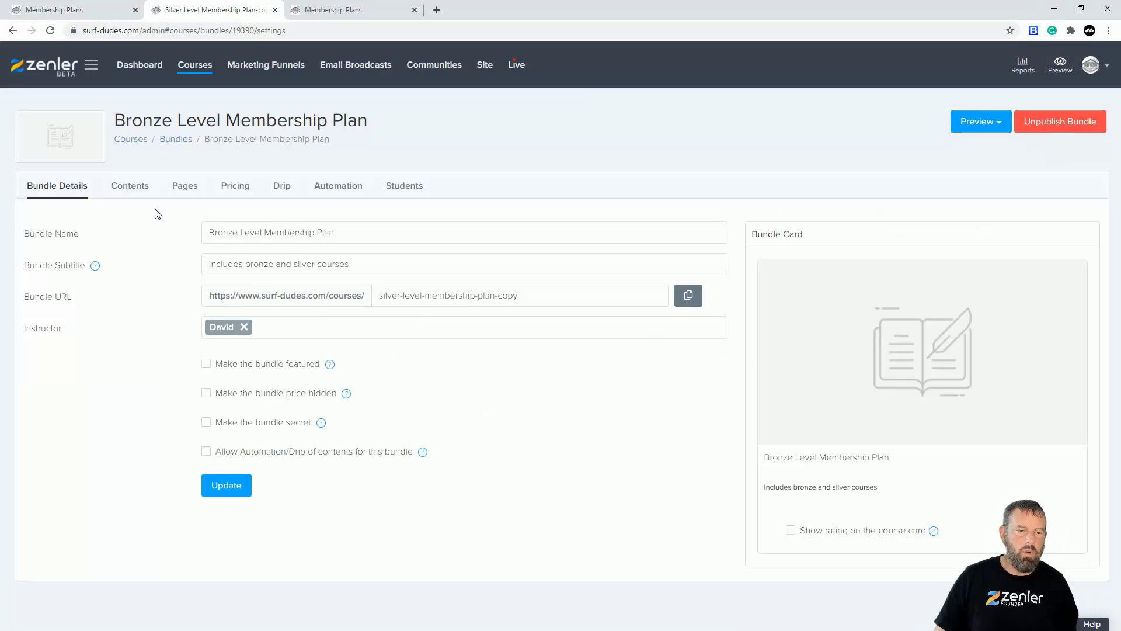
click(132, 186)
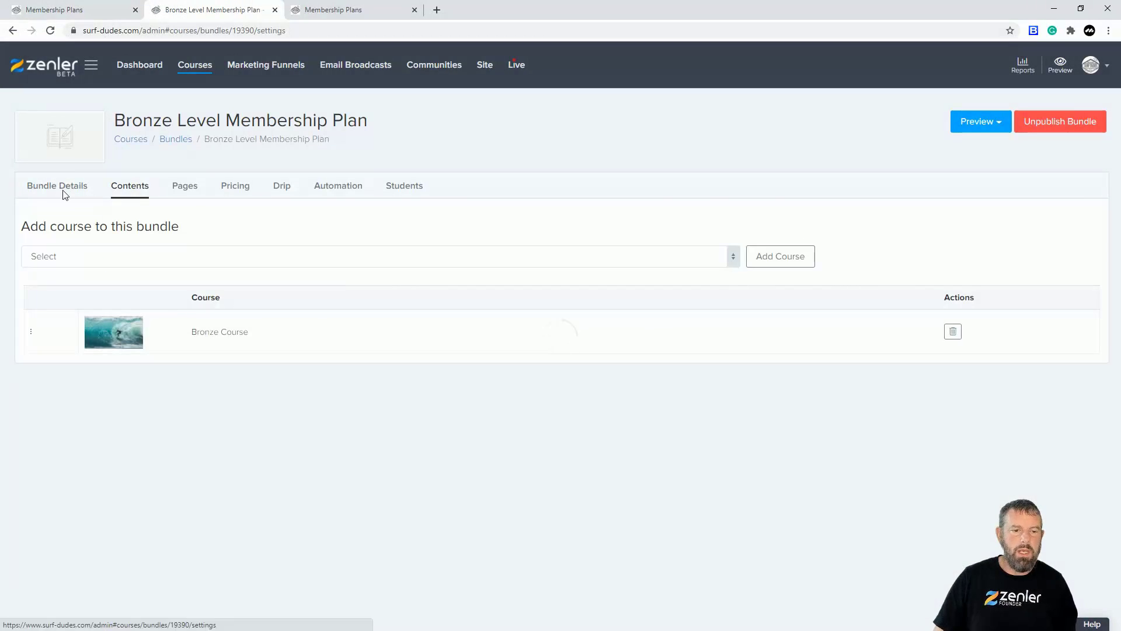
click(65, 193)
mouse_move(894, 346)
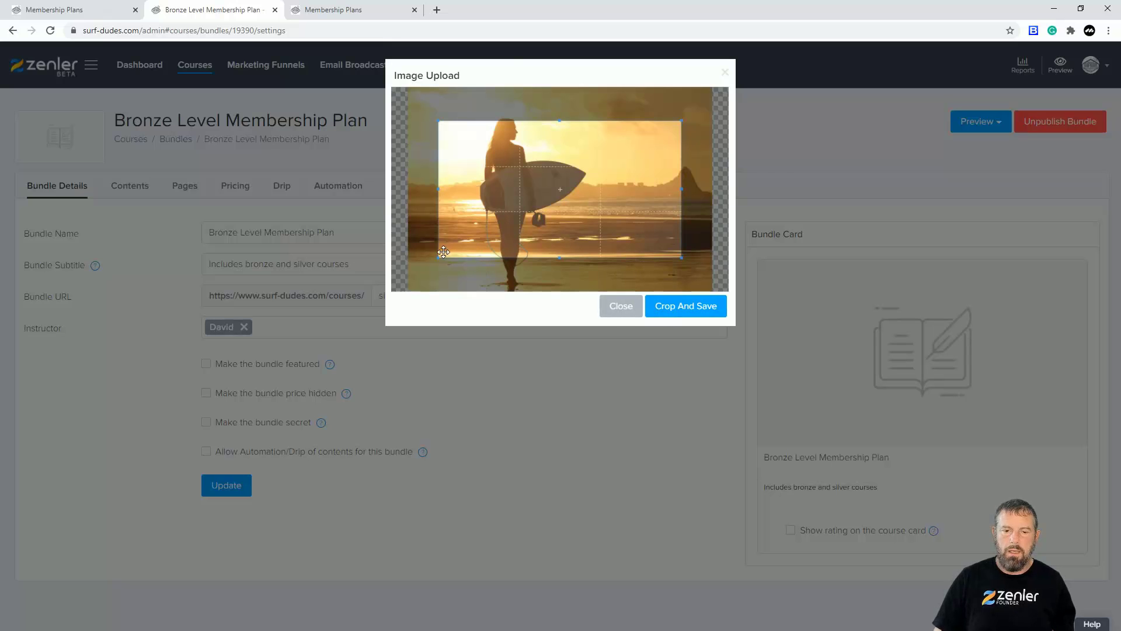
drag(438, 258, 408, 275)
drag(560, 198, 560, 194)
click(700, 319)
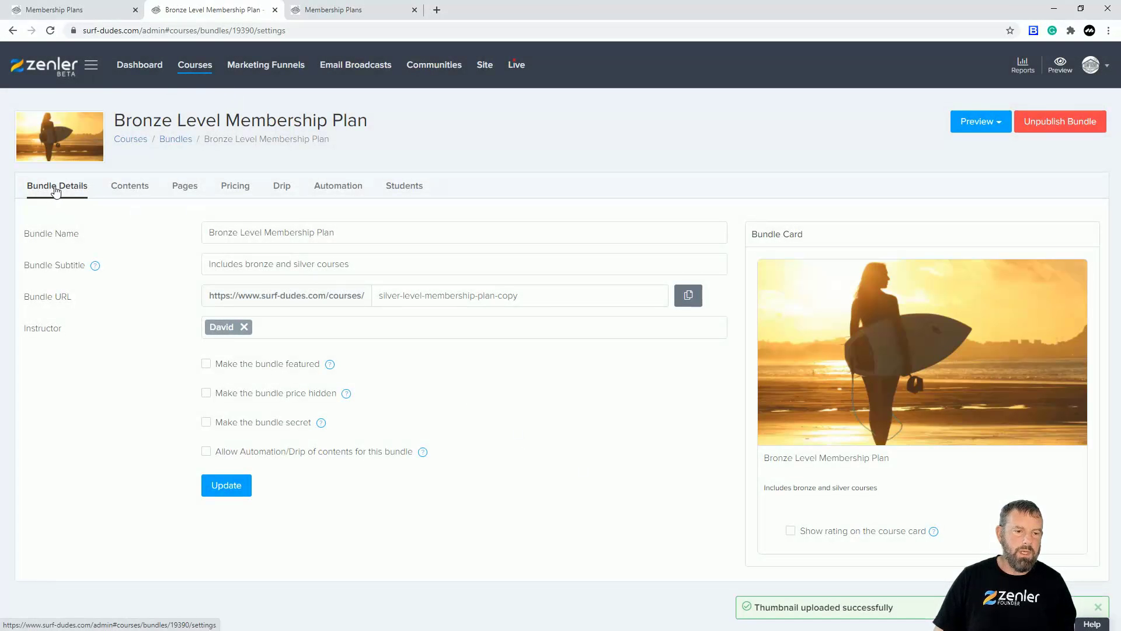
Upload the photo of a surfer riding a green wave as the Silver Level Membership Plan bundle's card image, keeping the default crop.
click(192, 66)
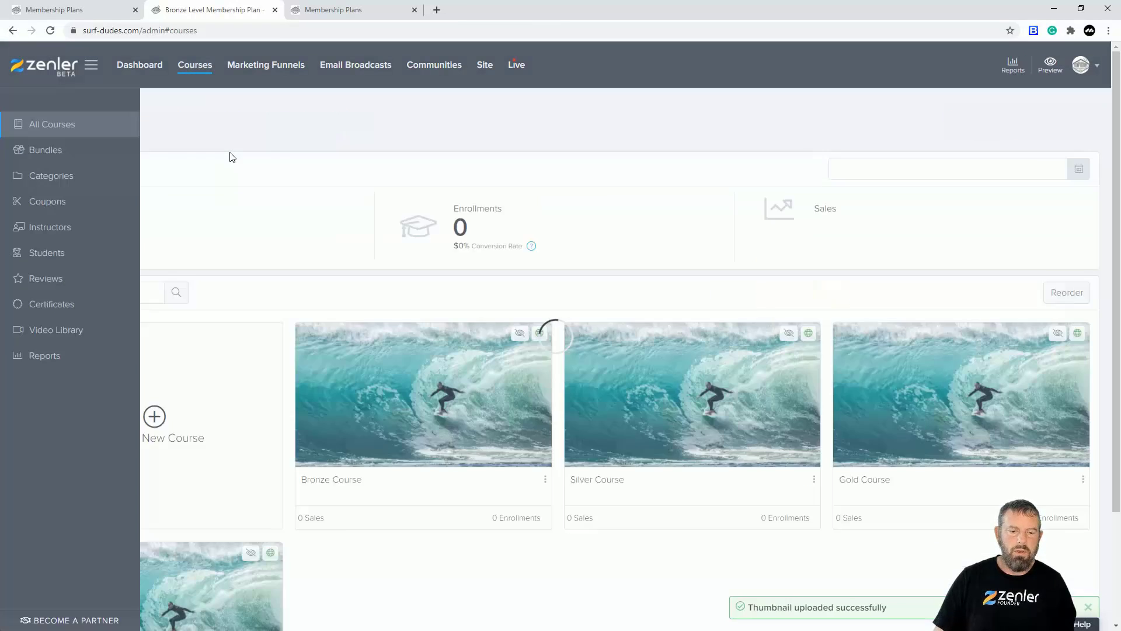
click(494, 405)
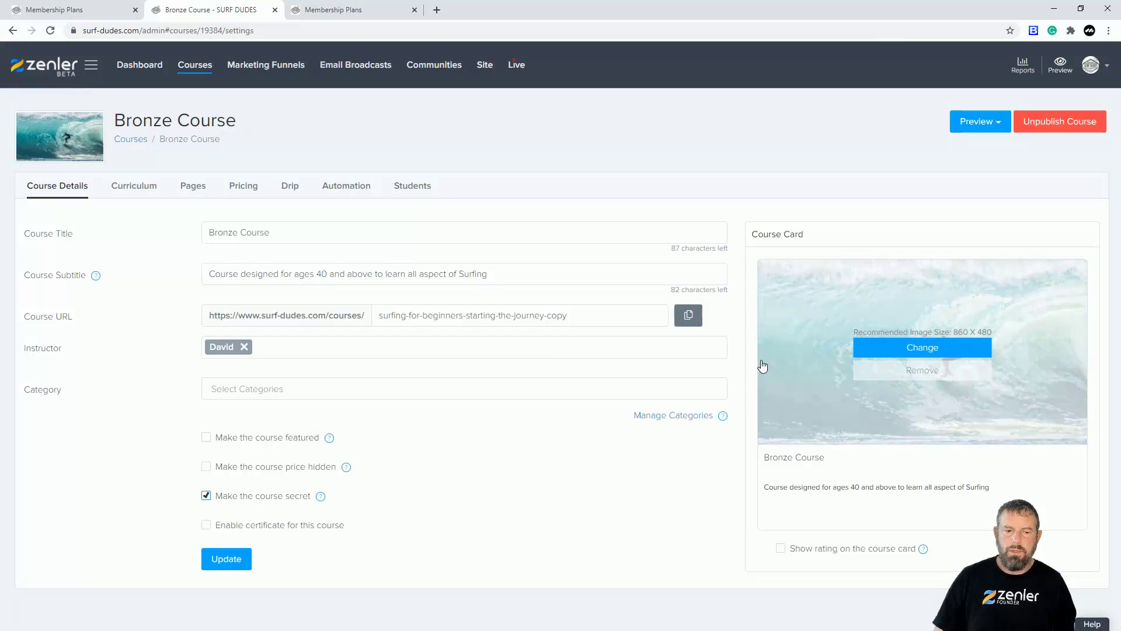
click(195, 65)
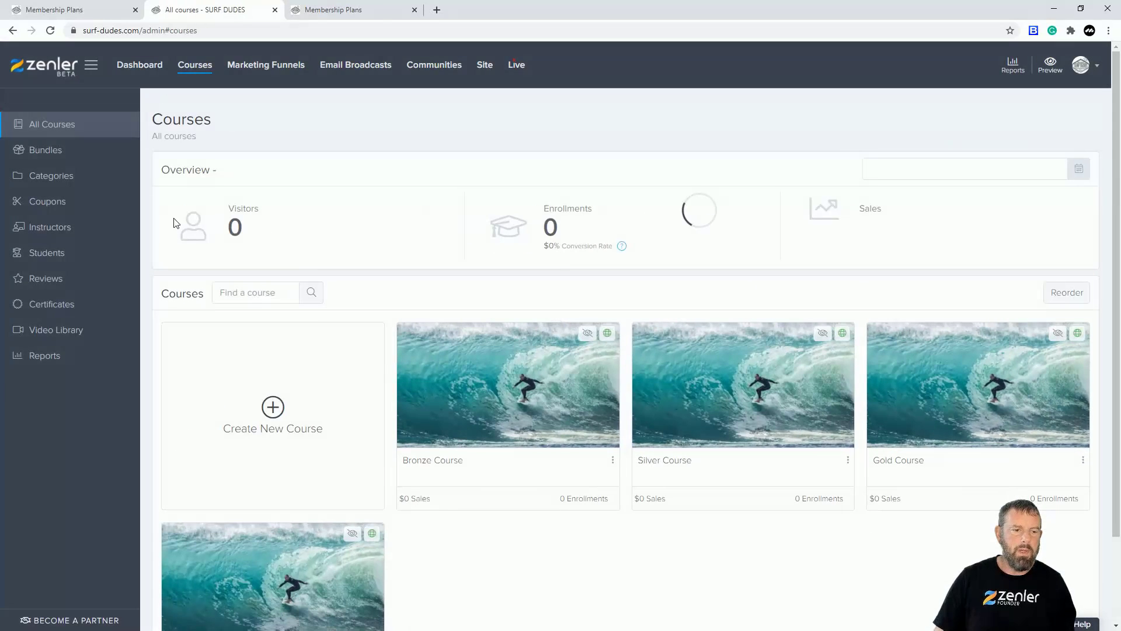
click(62, 149)
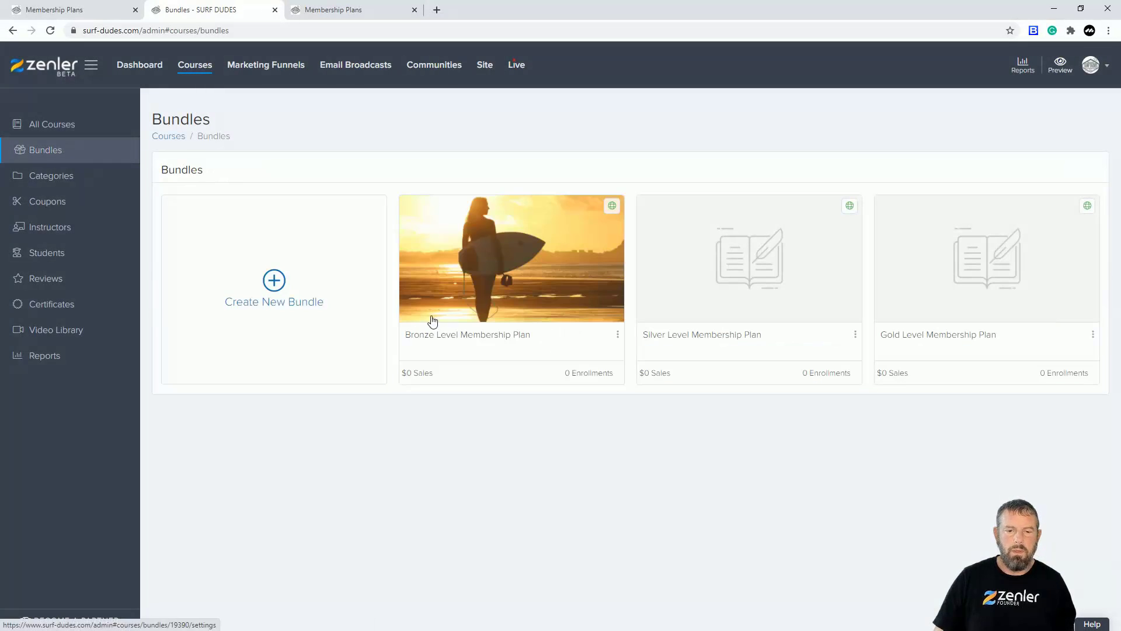
click(683, 270)
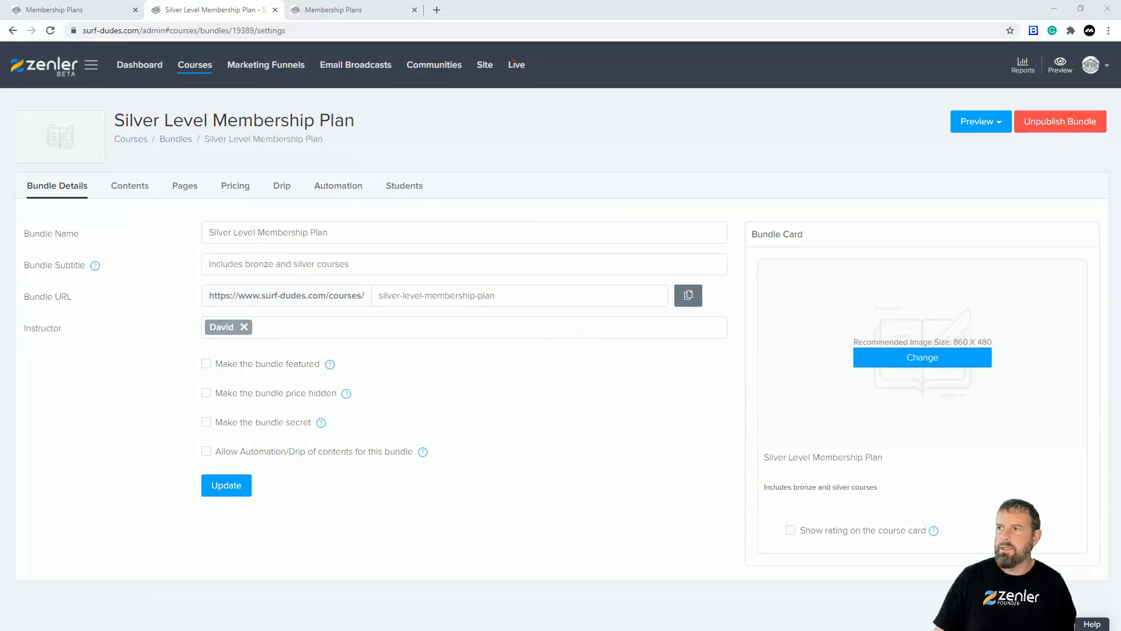
key(Return)
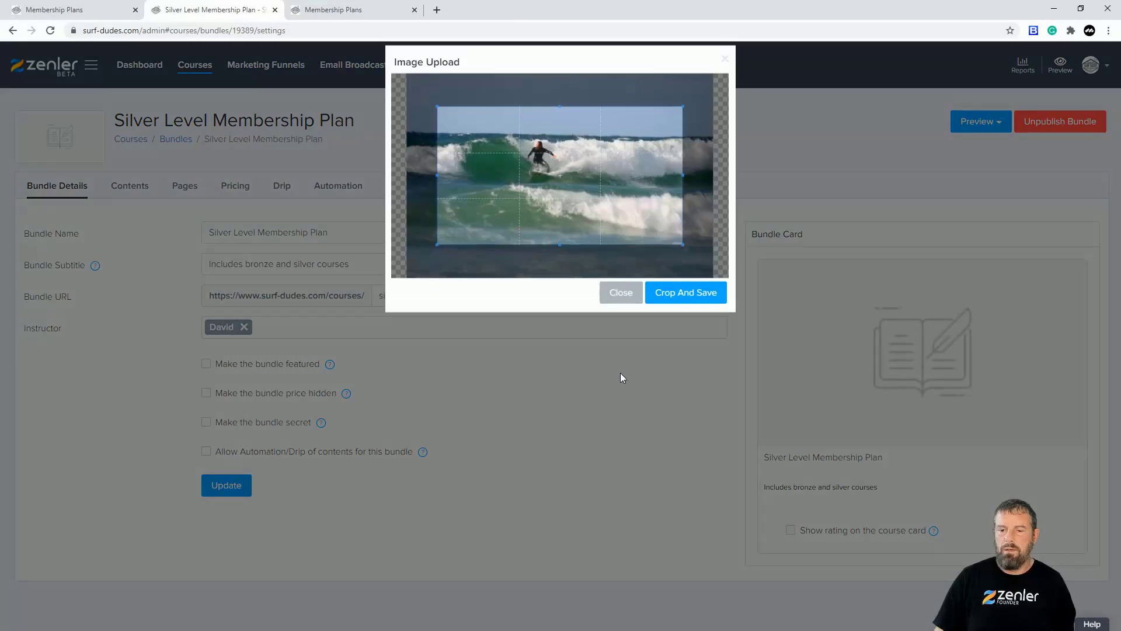
click(688, 312)
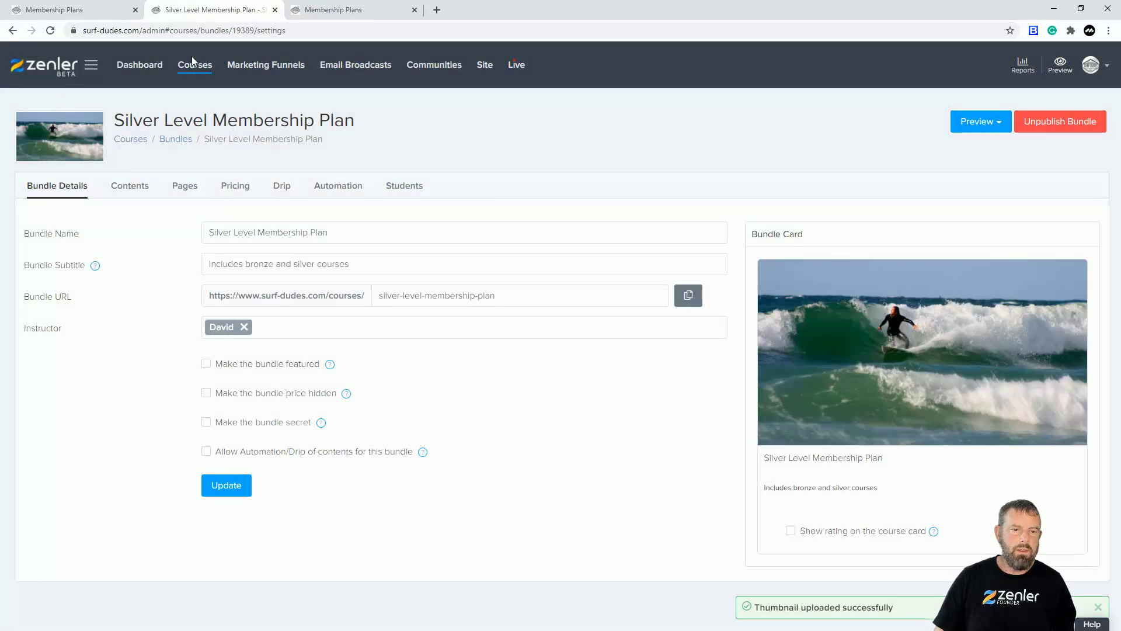
Upload the turquoise barrel-wave photo as the Gold Level Membership Plan bundle's card image, shifting the crop toward the surfer before saving.
click(194, 64)
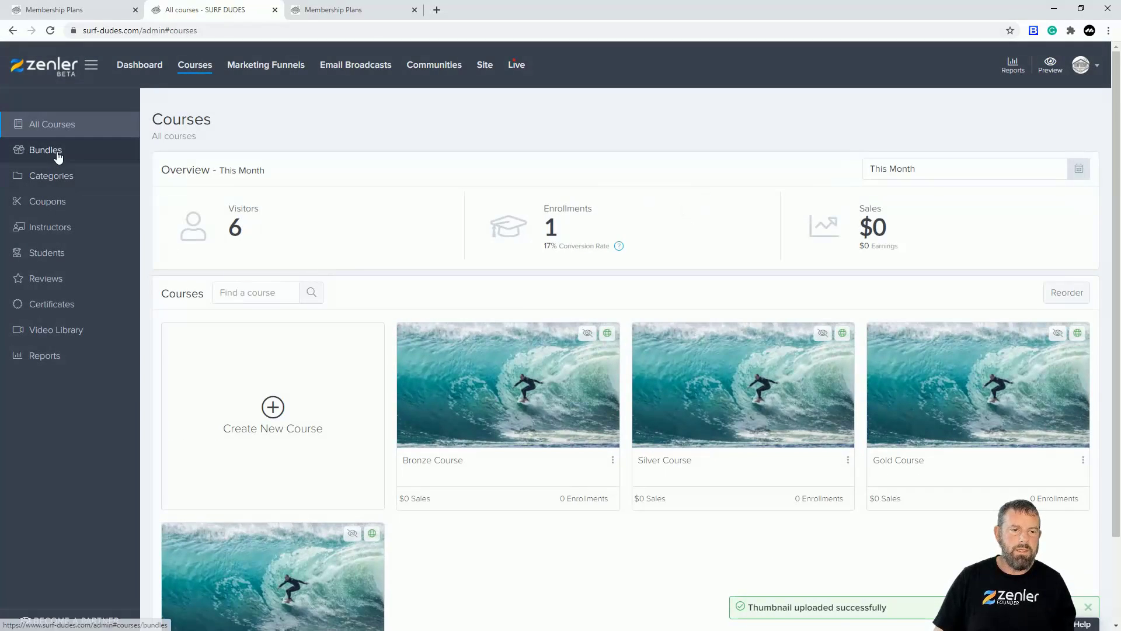
click(58, 153)
click(926, 271)
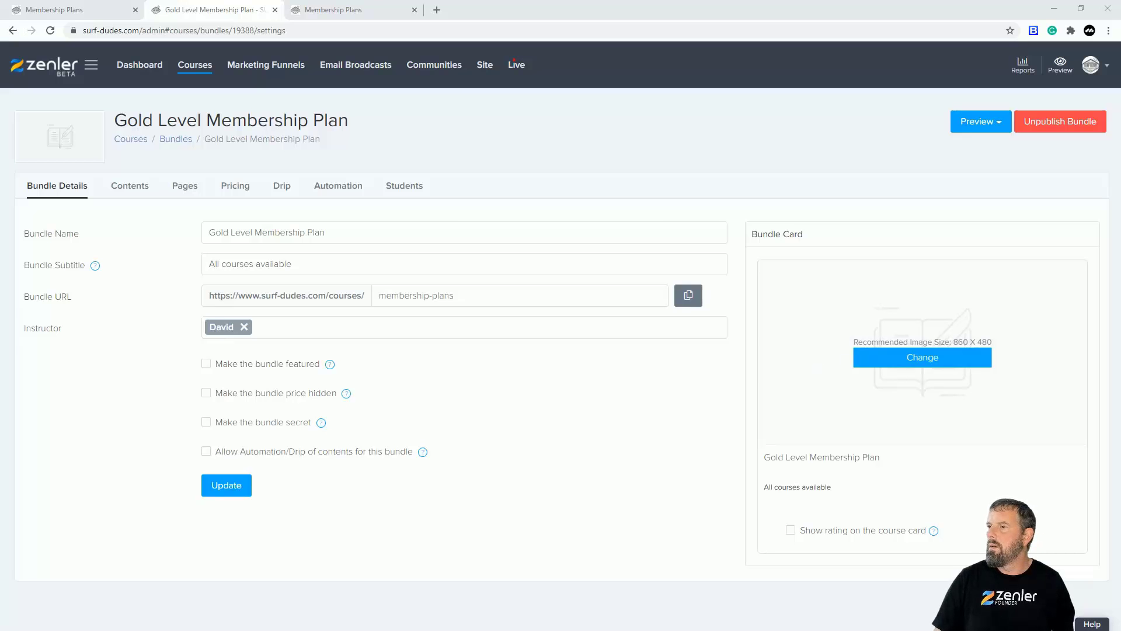
click(923, 358)
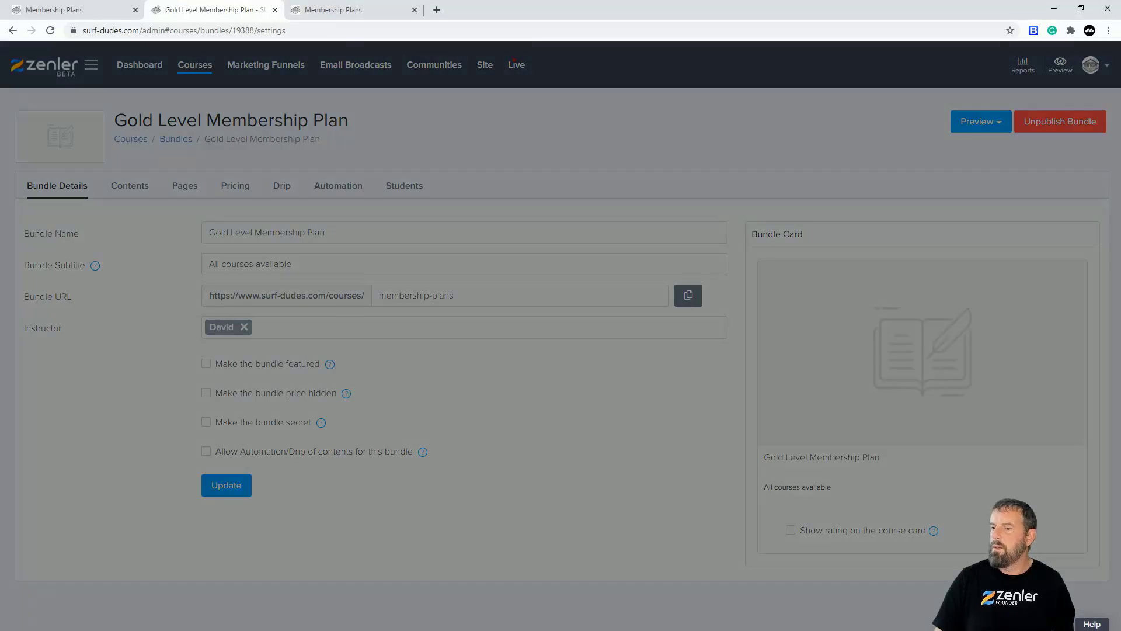
drag(674, 228, 695, 227)
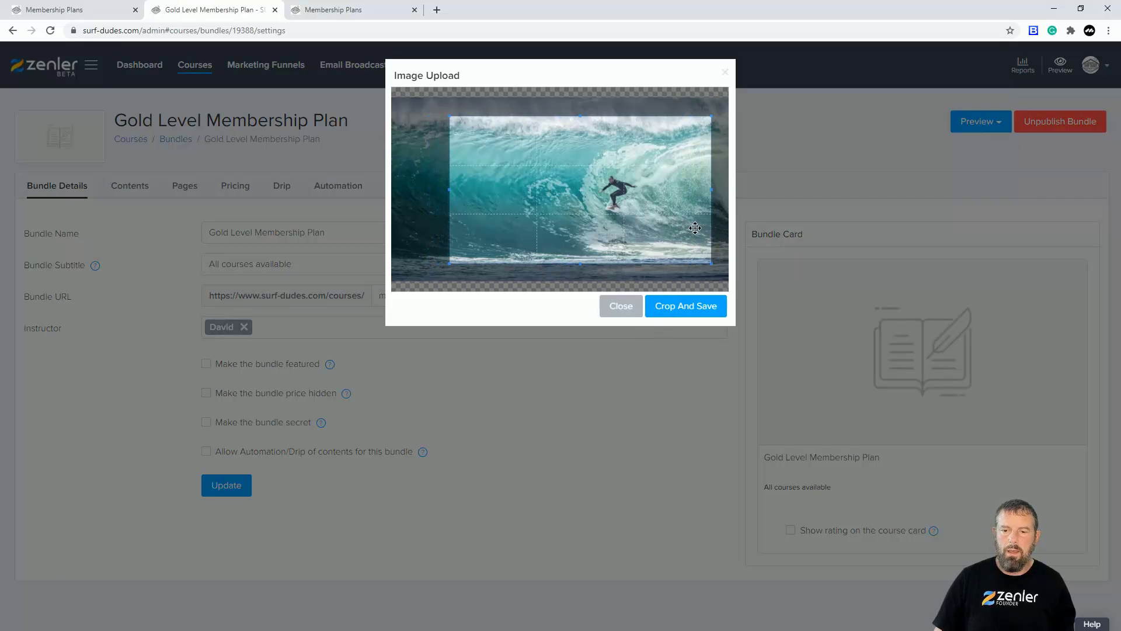
click(693, 307)
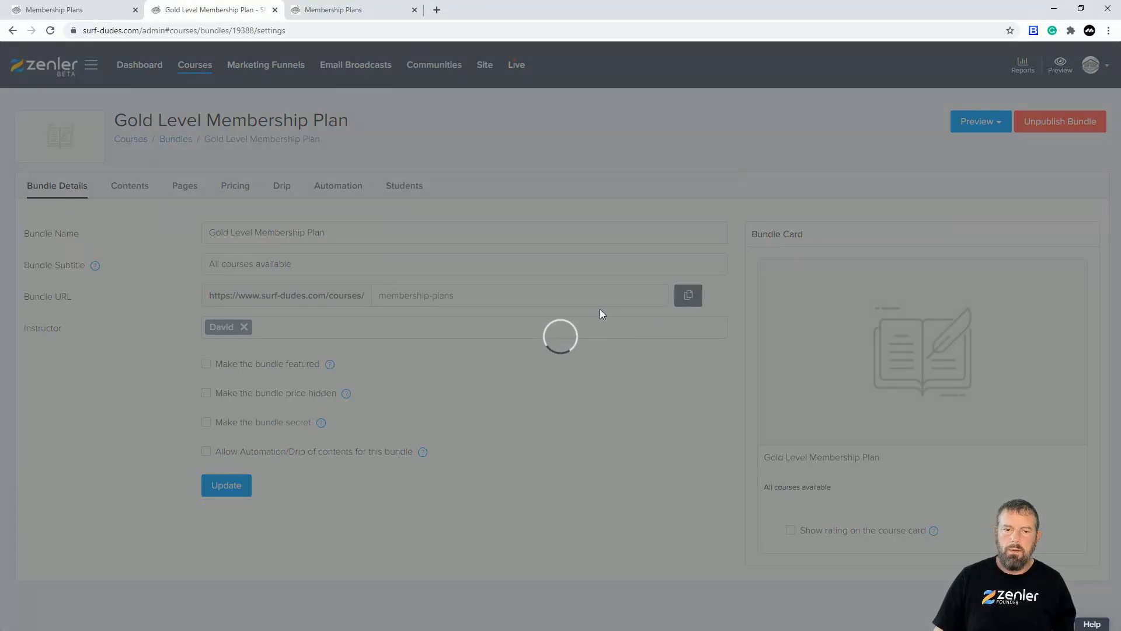
Return to the member home page, reload it and examine the images on the three membership plan cards.
click(55, 10)
click(51, 31)
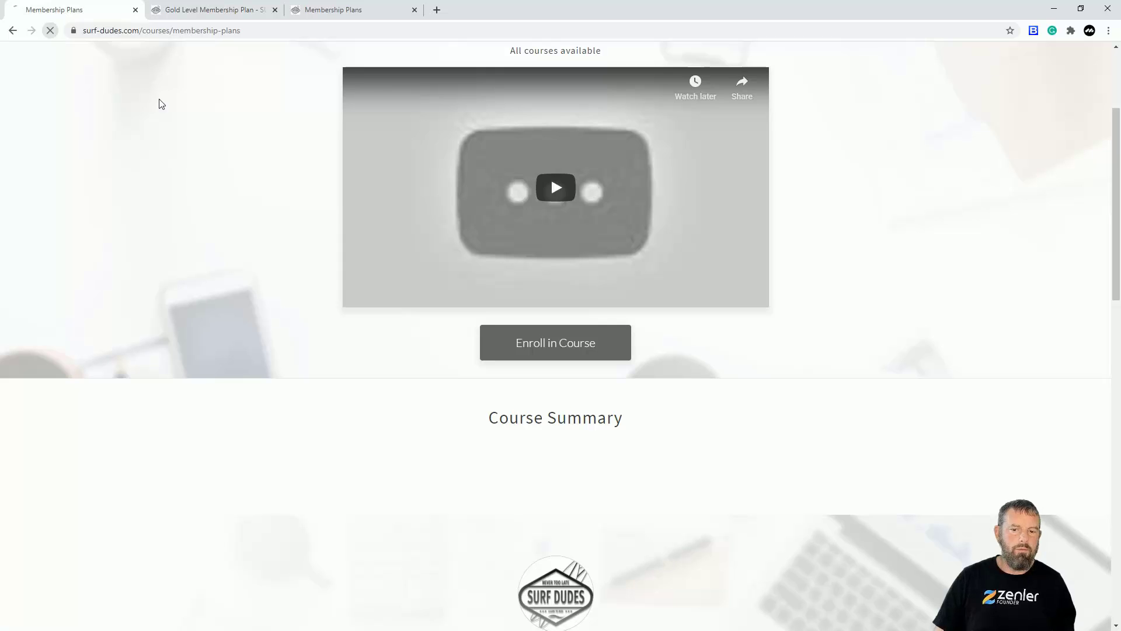
click(11, 36)
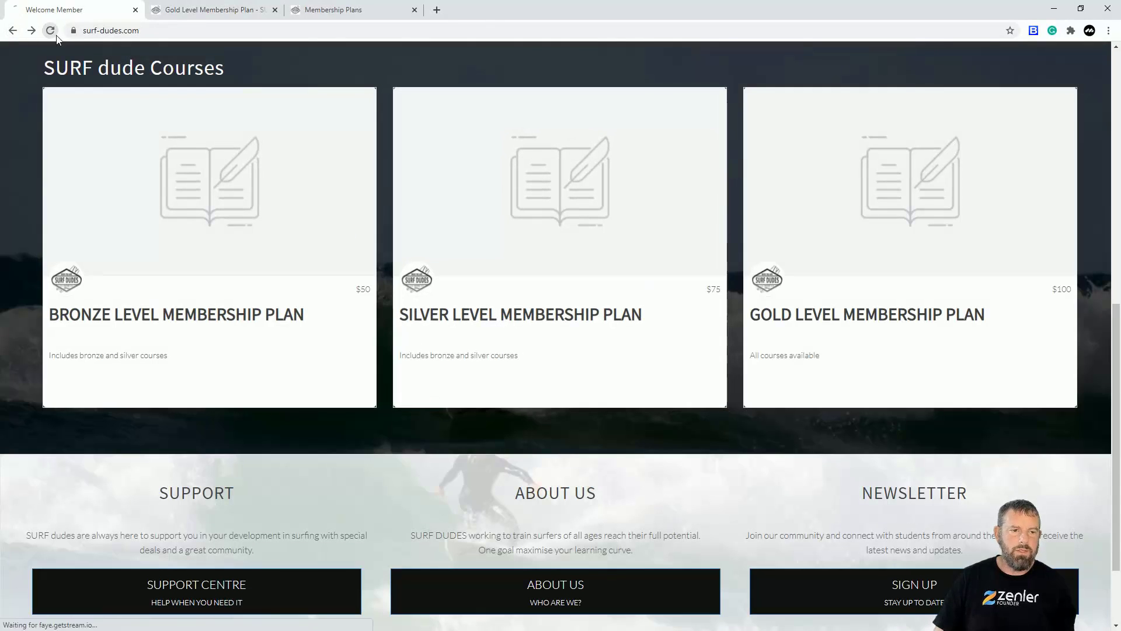
scroll(272, 432, up, 6)
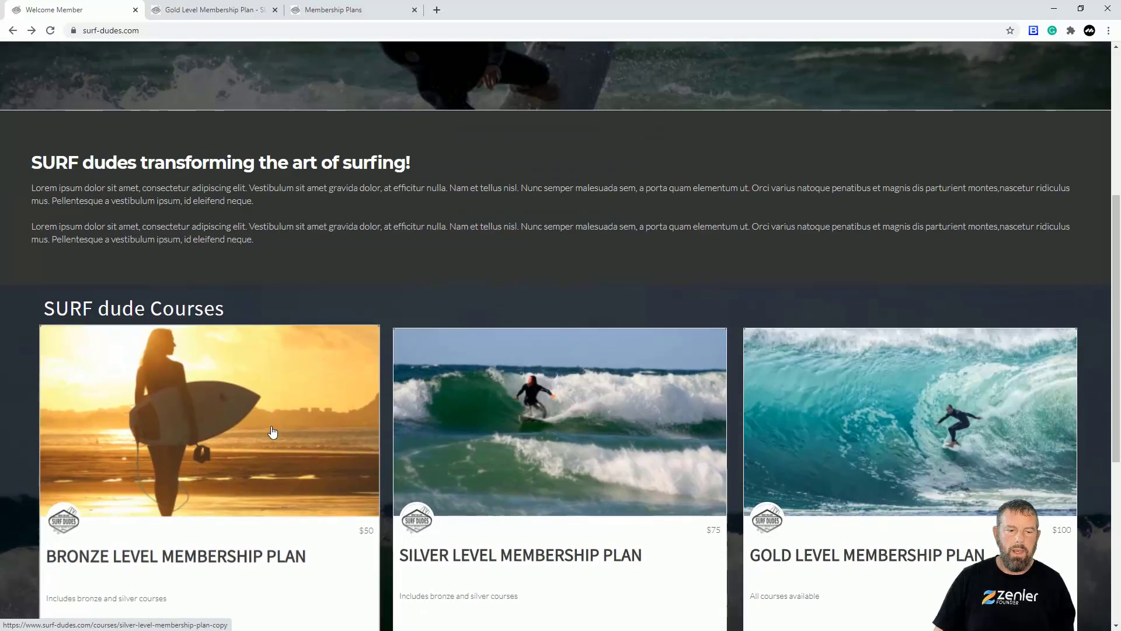
scroll(388, 283, down, 5)
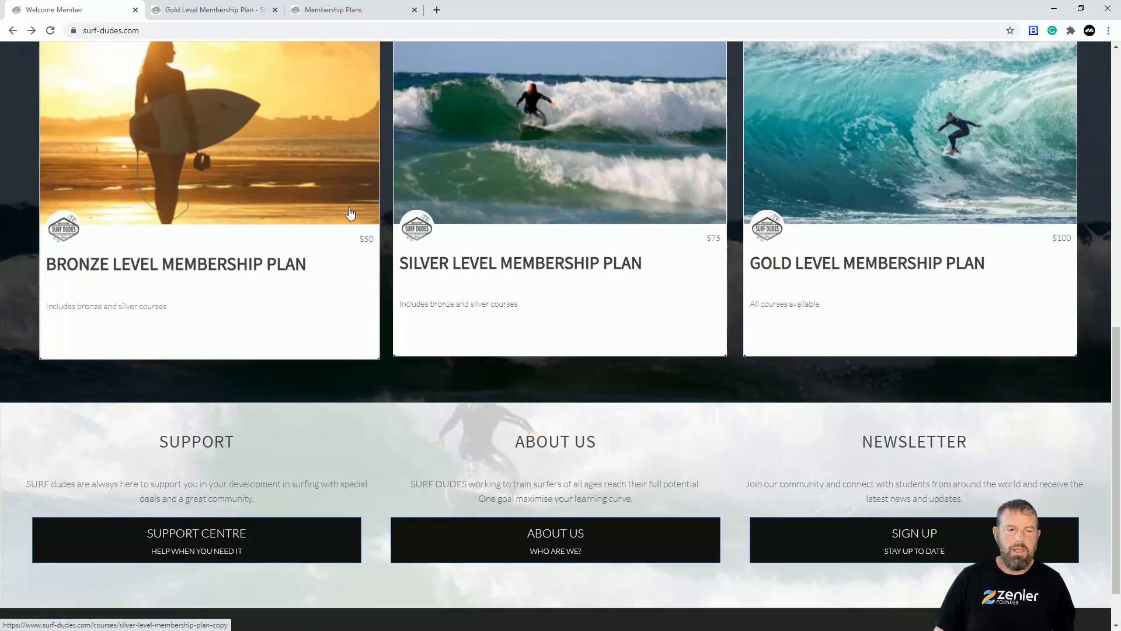
scroll(483, 277, down, 1)
scroll(485, 275, up, 5)
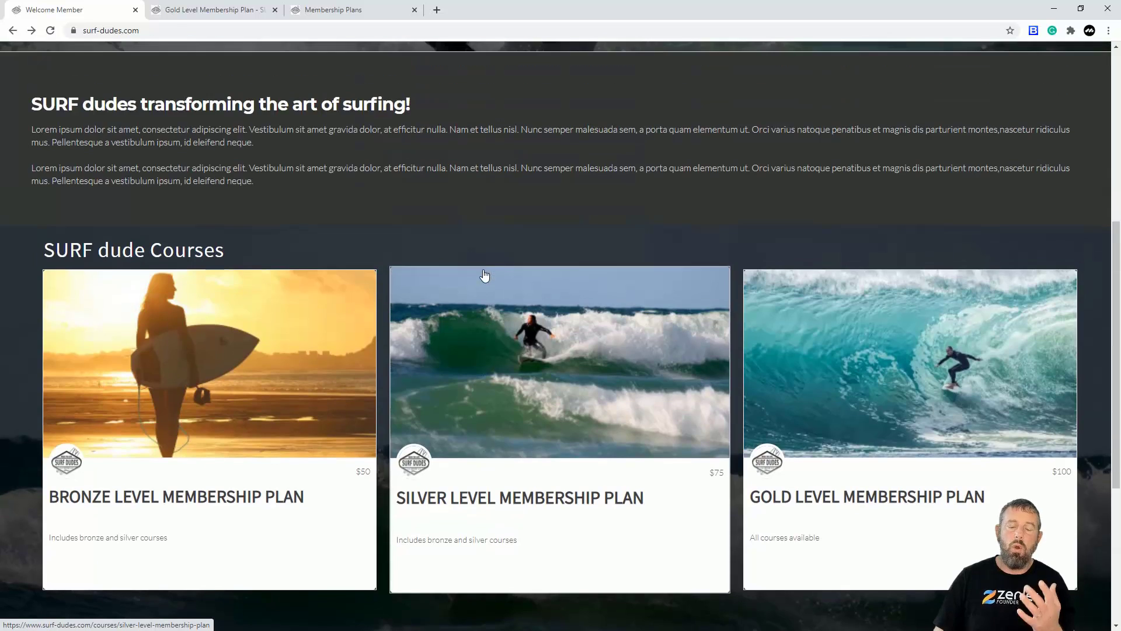